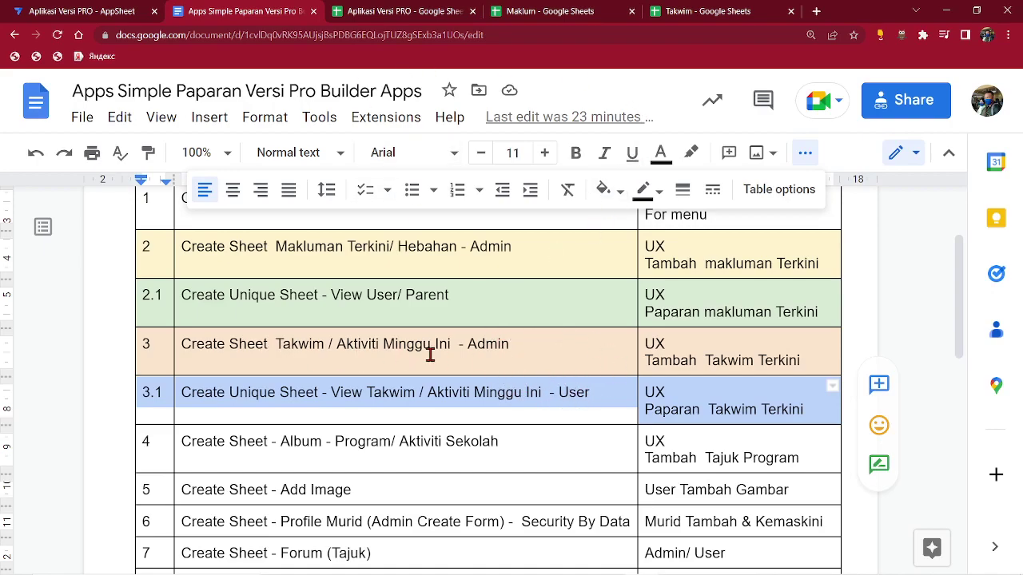
Step: Switch to the Takwim spreadsheet and add a new sheet named Takwim Minggu Ini
click(726, 10)
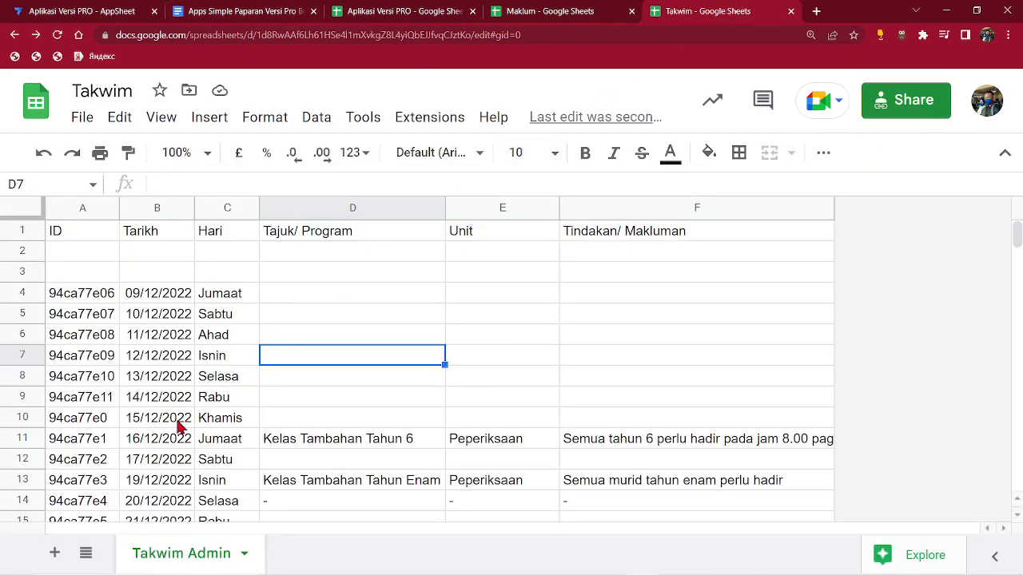
click(55, 552)
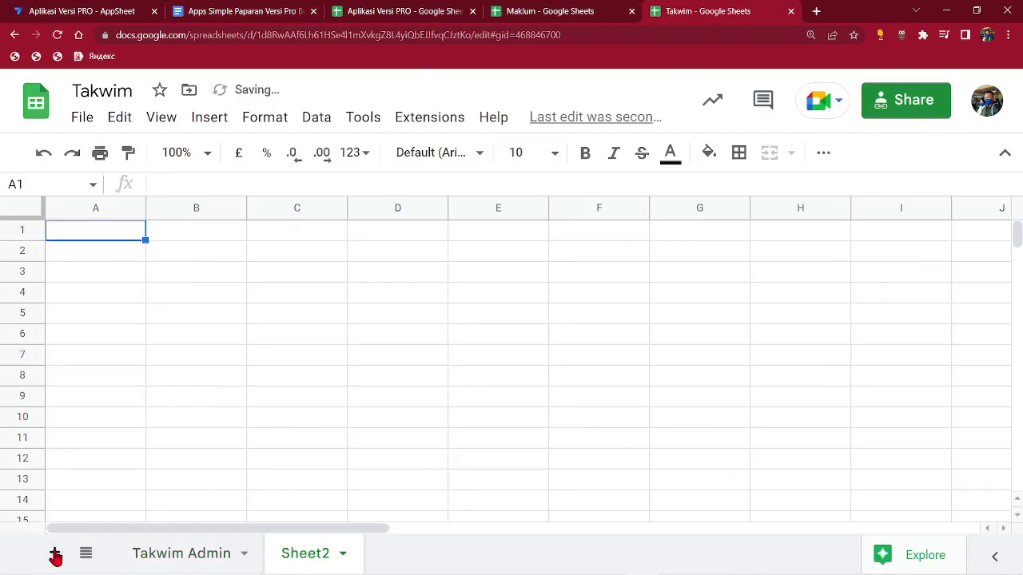
double_click(302, 563)
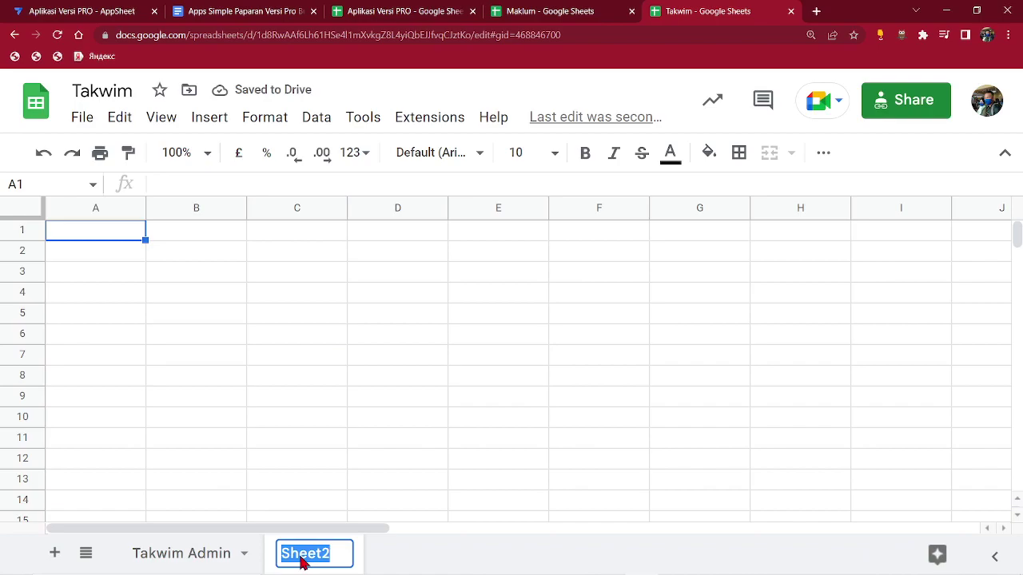
text(Takw)
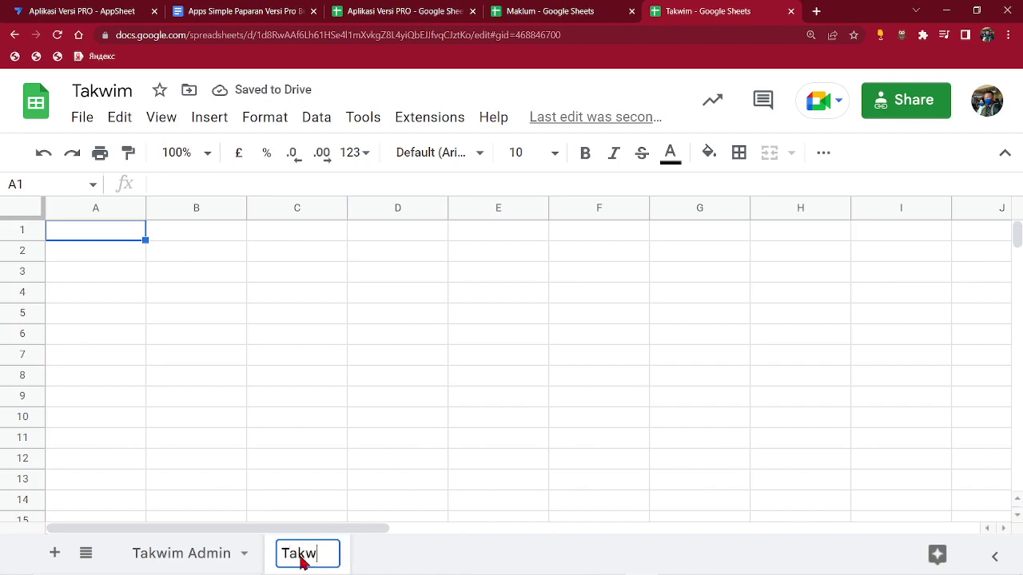
text(im Minggu Ini)
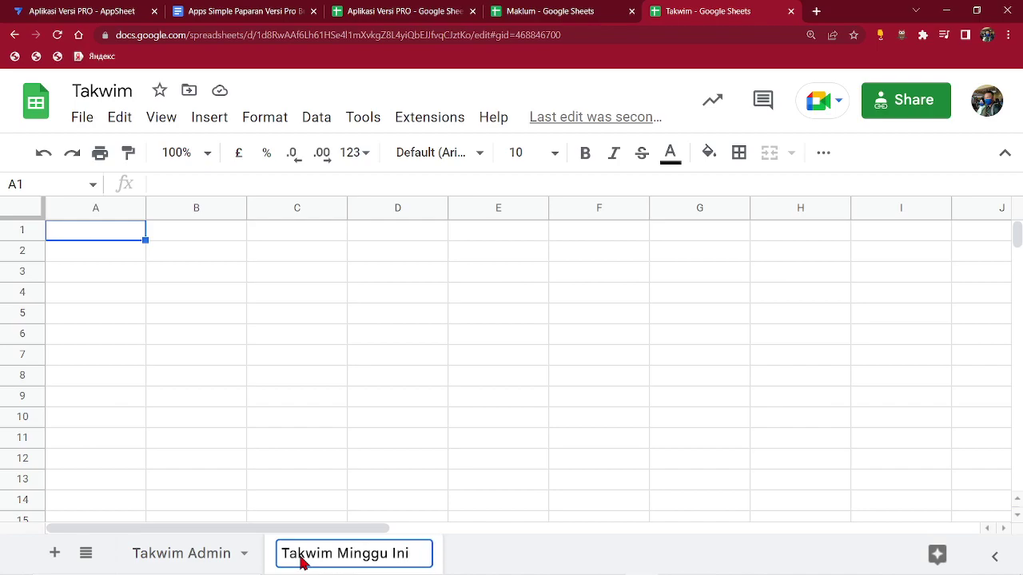
click(332, 480)
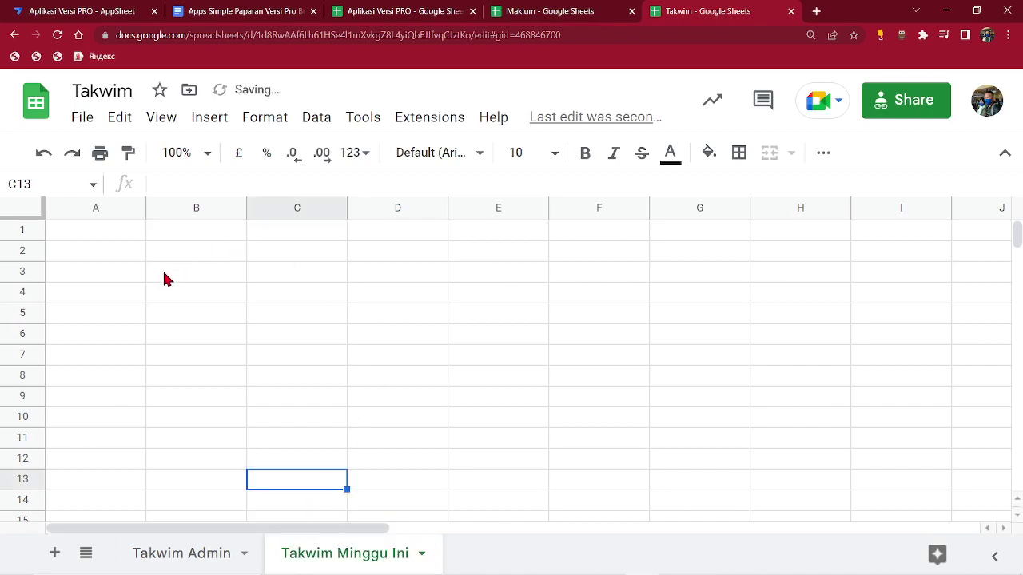
Step: Fill row 1 of the Takwim Minggu Ini sheet with yellow and cell A1 with red
click(35, 229)
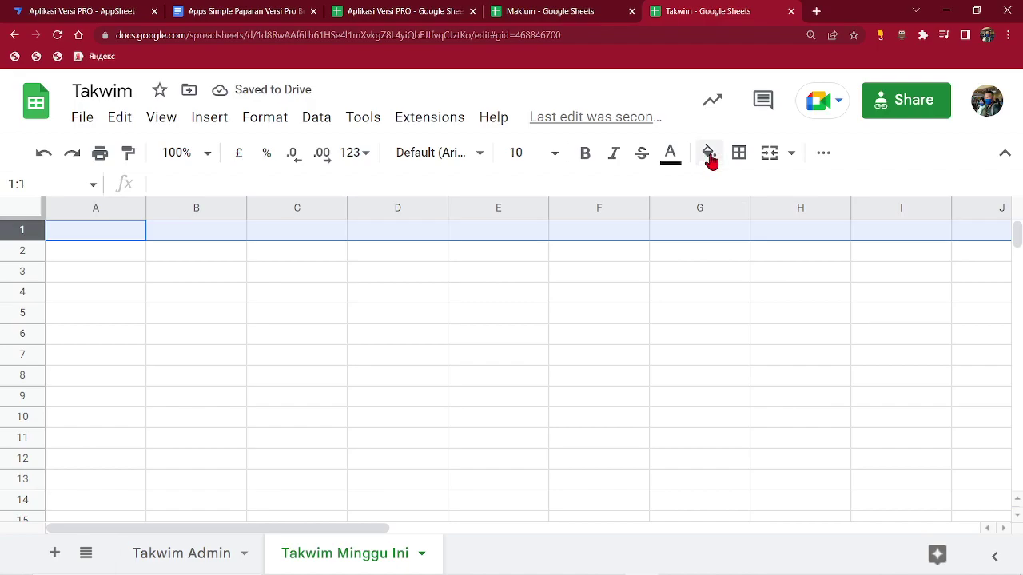
click(709, 152)
click(782, 244)
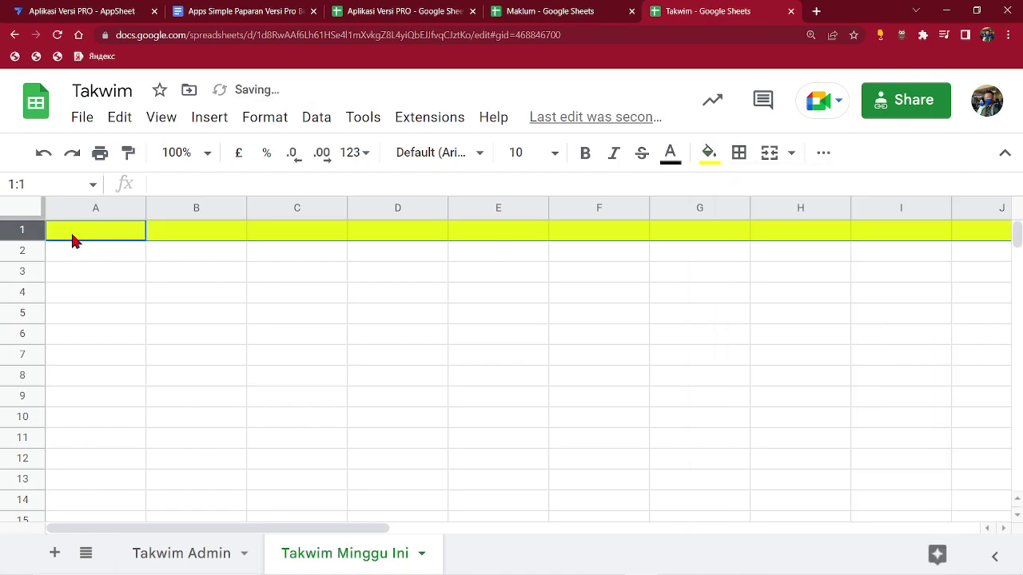
click(72, 235)
click(709, 152)
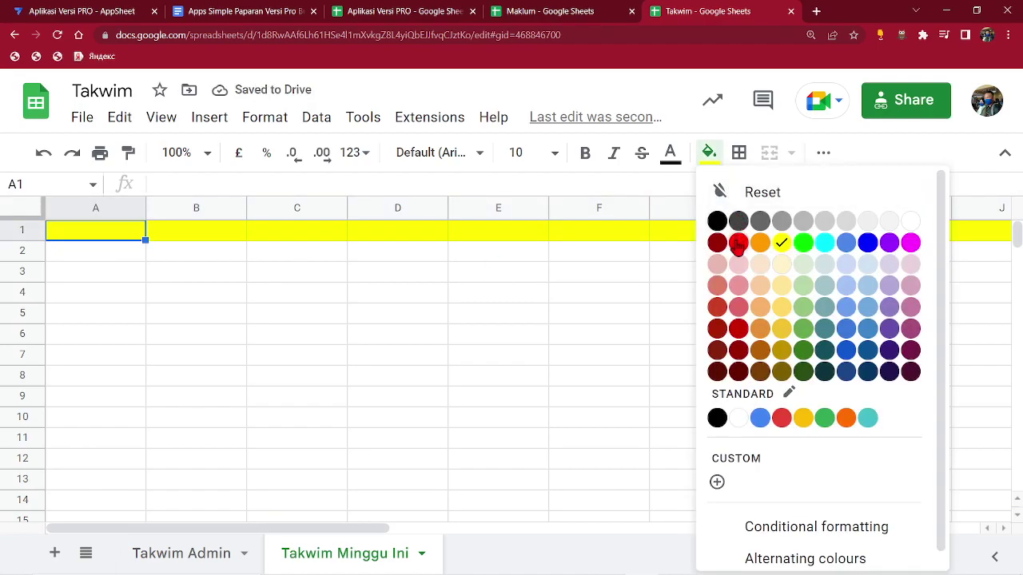
click(738, 244)
click(520, 297)
Step: Enter the formula =UNIQUE('Takwim Admin'!A:F) in cell A1 to pull in the admin sheet's columns
click(120, 236)
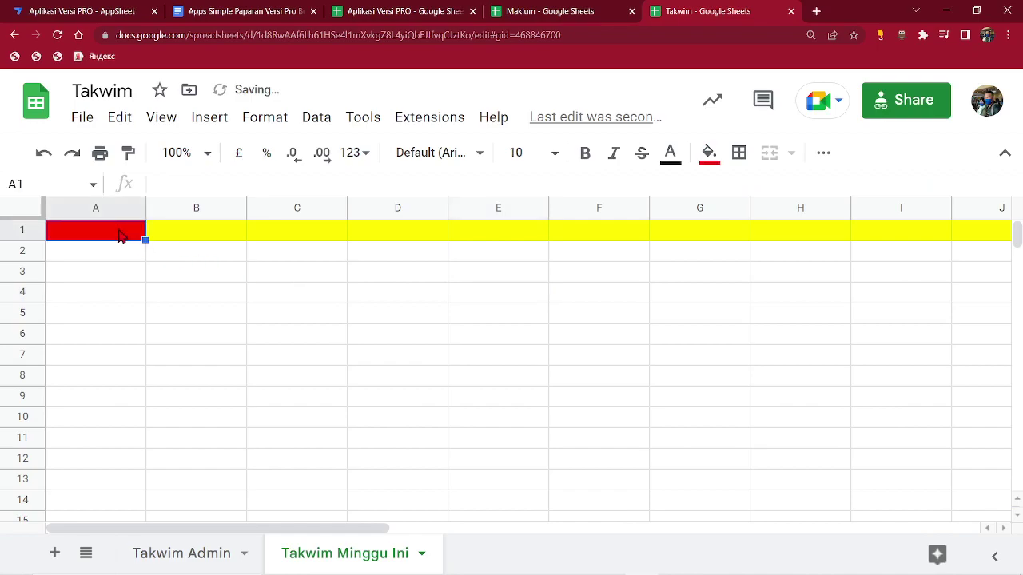
text(=uni)
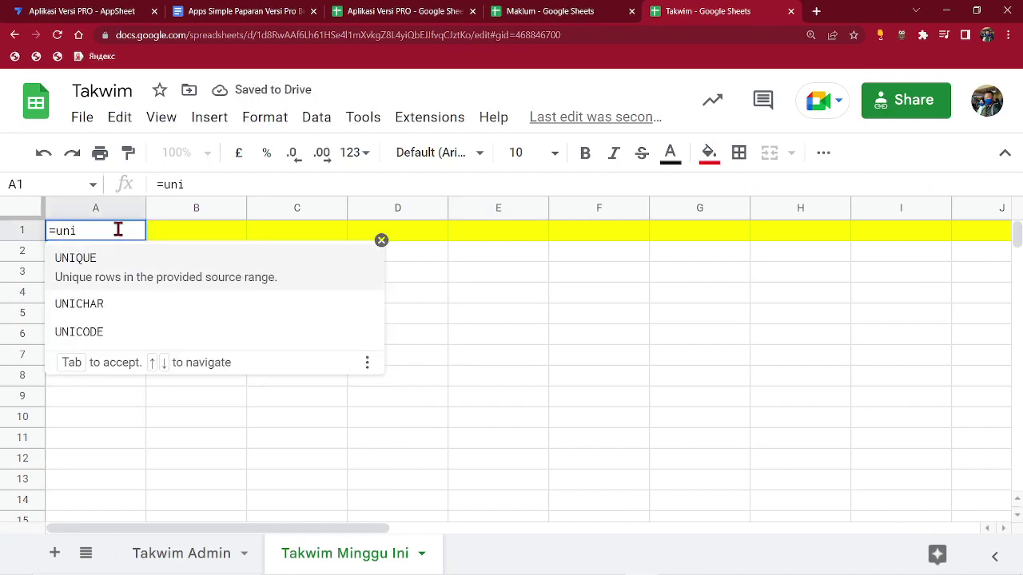
click(114, 259)
click(183, 553)
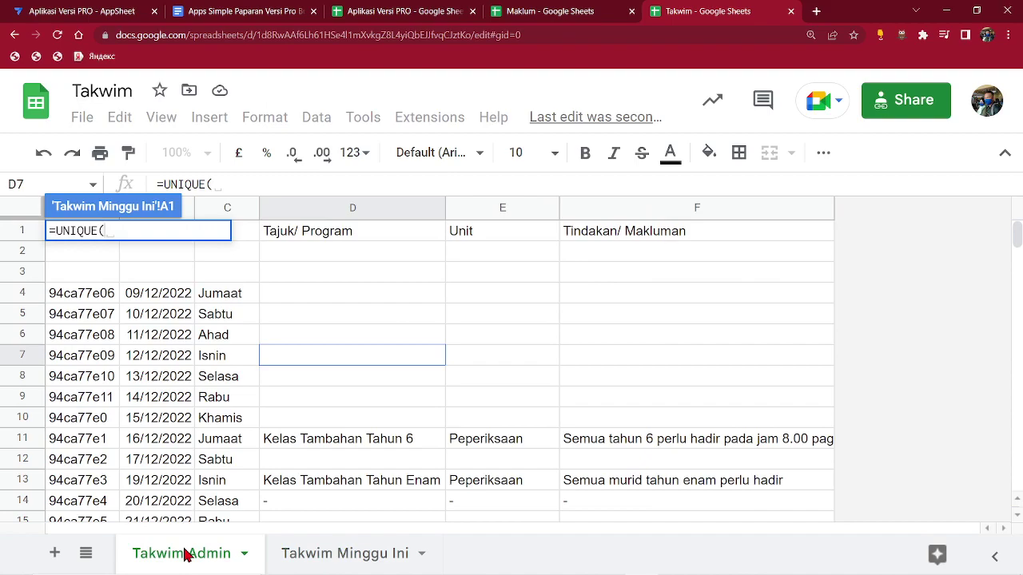
drag(741, 207, 40, 208)
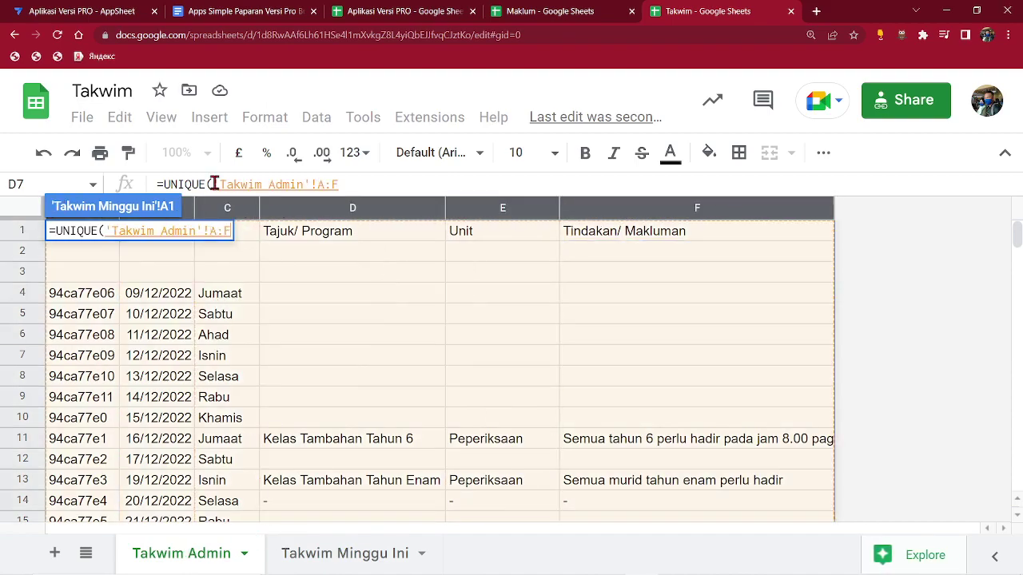
click(356, 184)
text())
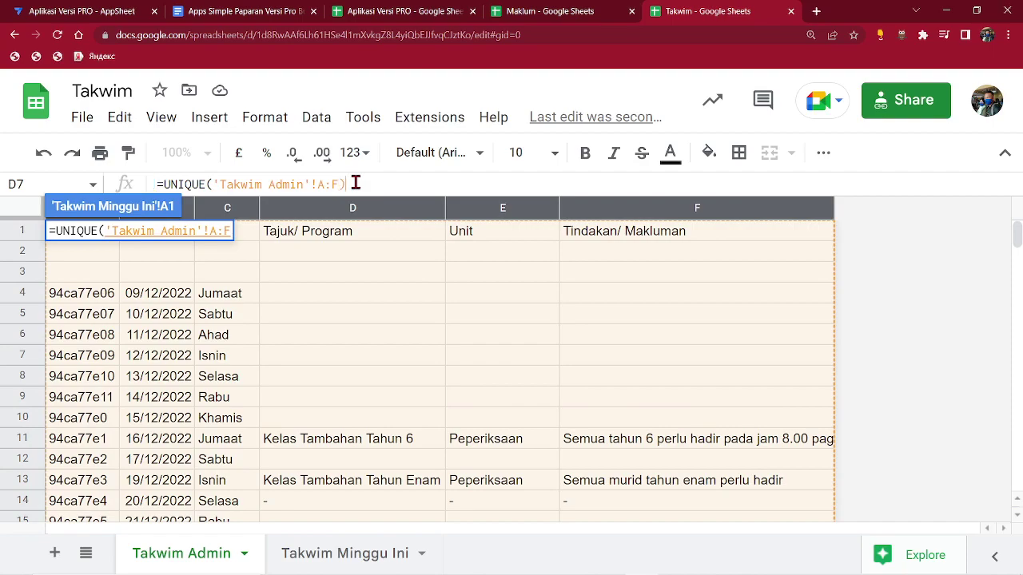
key(Return)
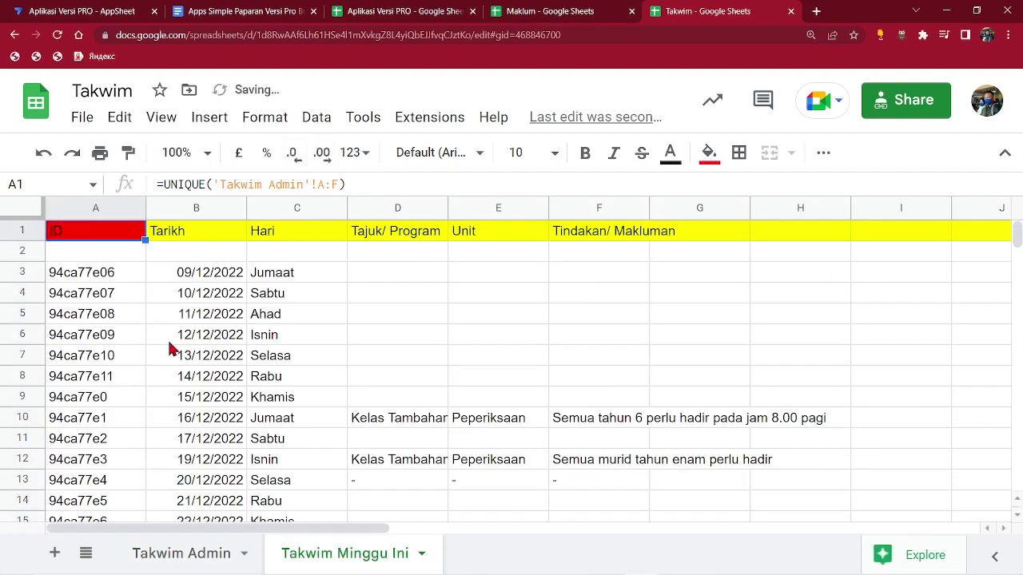
Step: Narrow column A to about the width of its IDs and look over the imported rows
drag(144, 208, 119, 208)
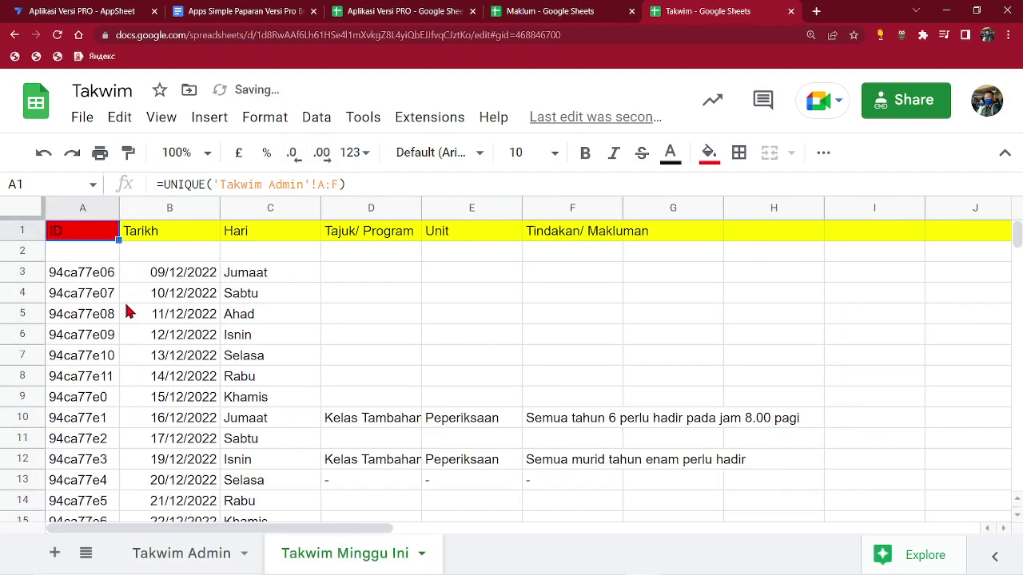
click(115, 259)
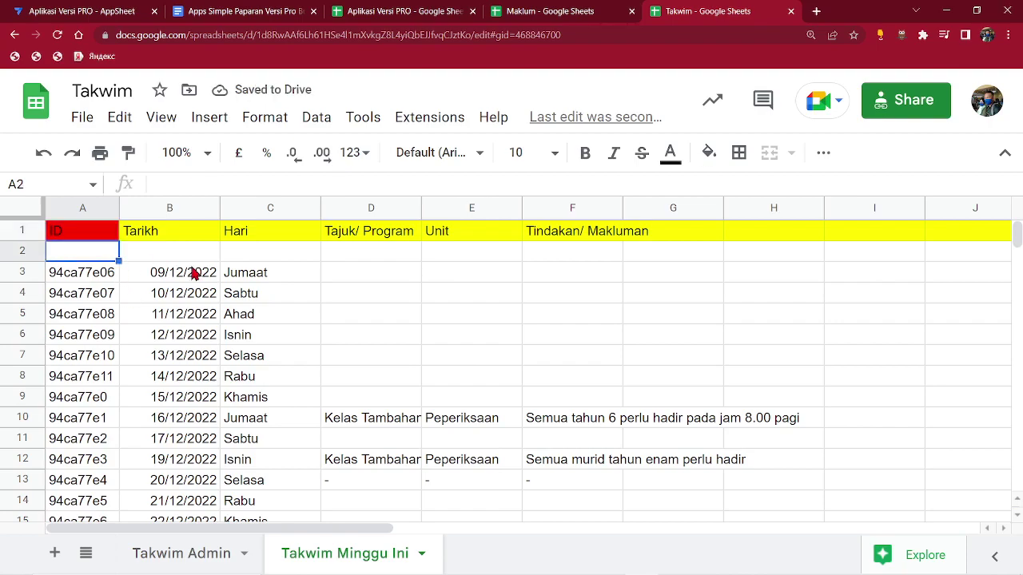
click(401, 279)
scroll(432, 400, down, 4)
scroll(344, 432, up, 4)
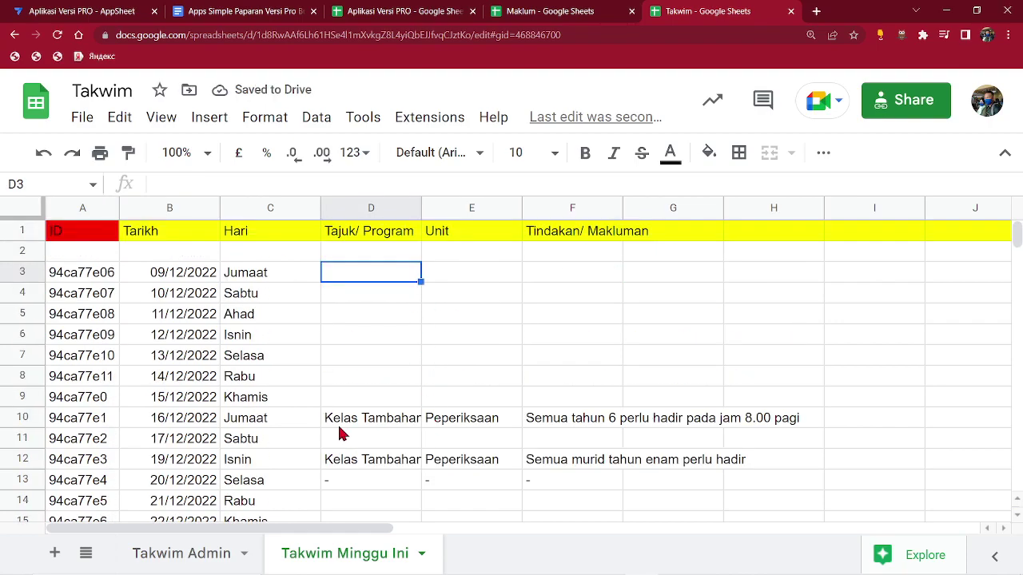
Step: Delete the empty rows 2 and 3 from the Takwim Admin sheet and review the Takwim Minggu Ini sheet
click(182, 553)
click(214, 353)
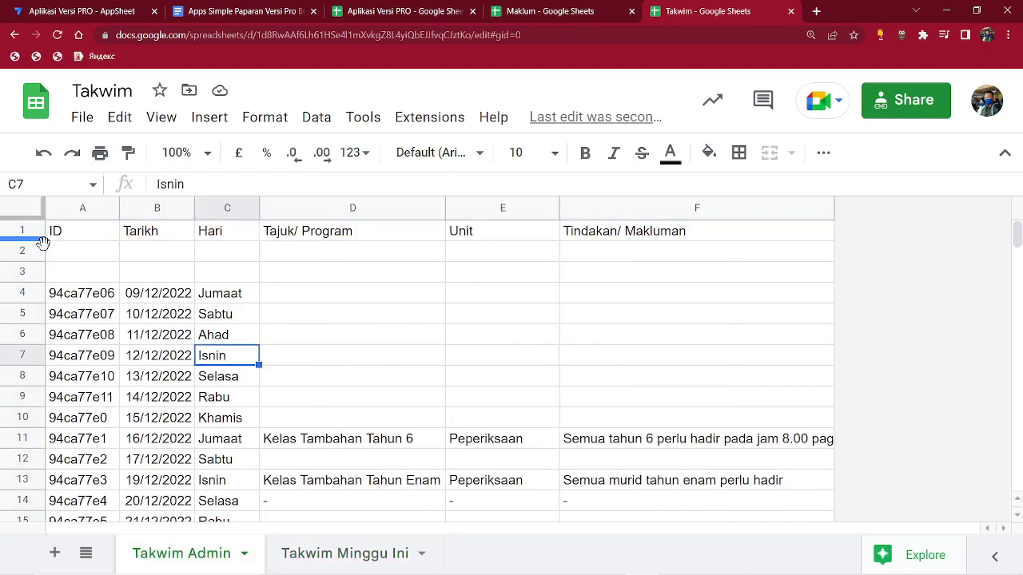
drag(29, 243, 28, 267)
right_click(155, 267)
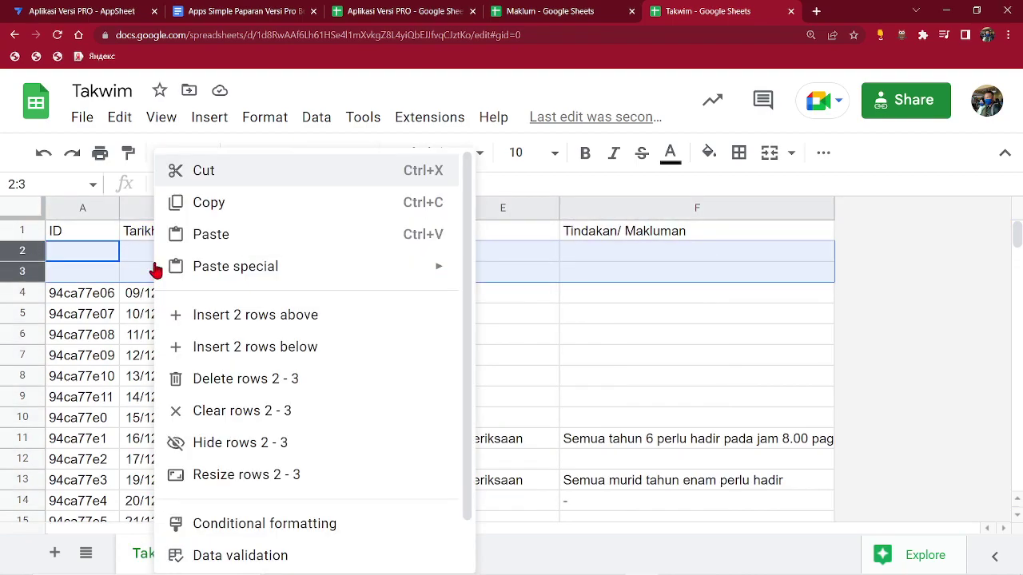
click(239, 378)
click(290, 260)
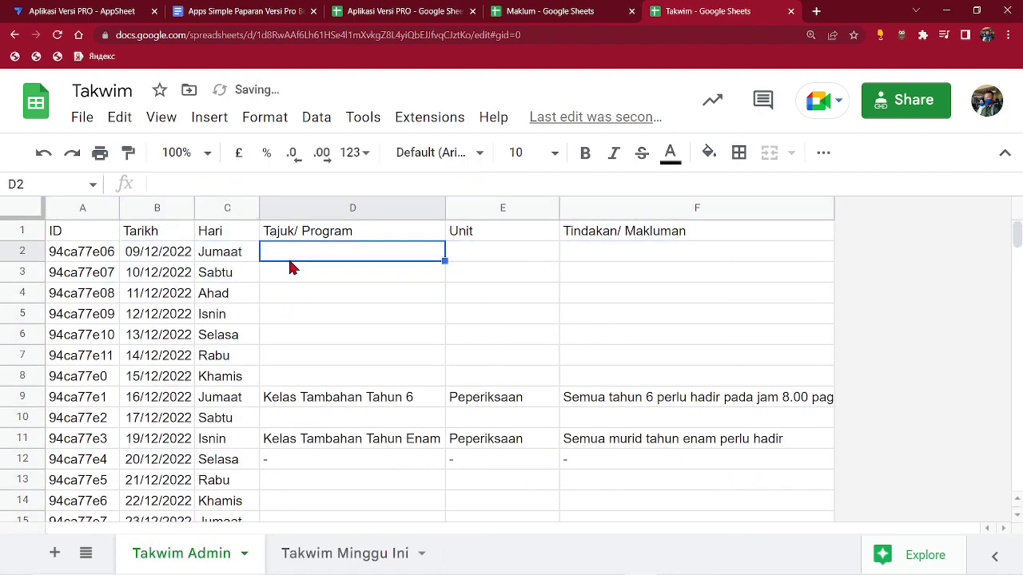
click(312, 558)
click(130, 272)
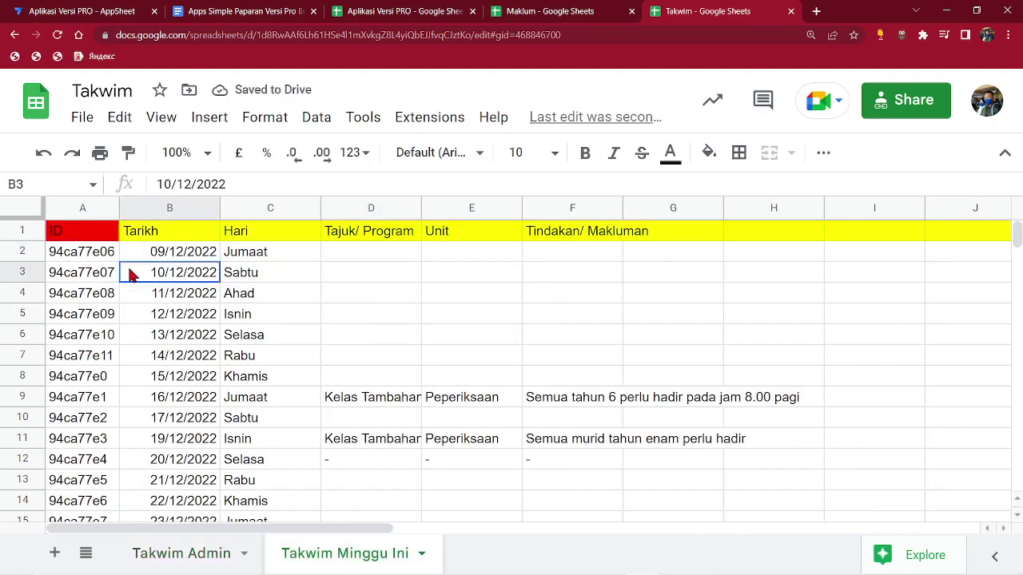
click(460, 282)
scroll(454, 401, down, 5)
scroll(445, 433, up, 5)
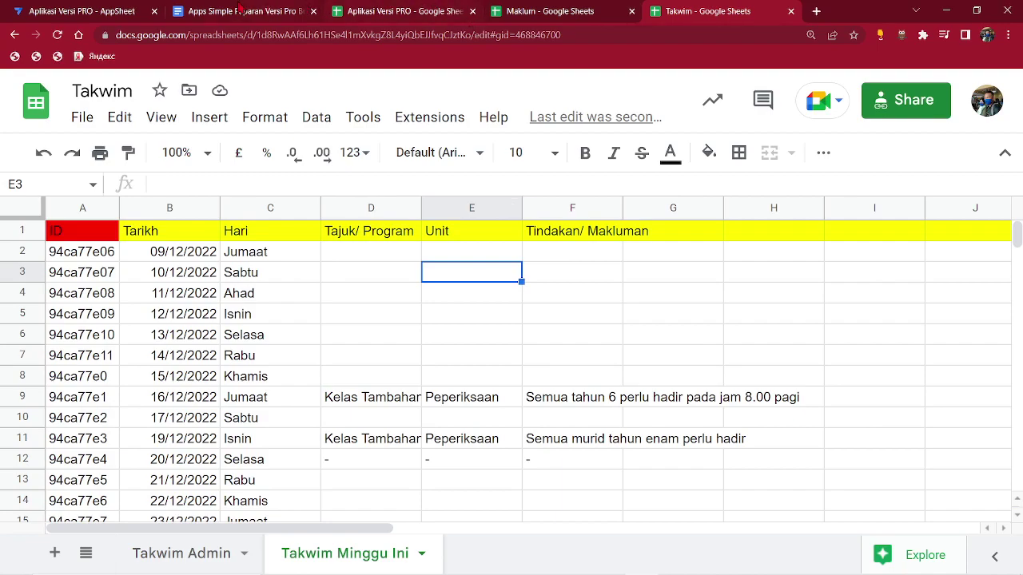
Step: Switch to the Aplikasi Versi PRO app in AppSheet and start a new data table from a Drive spreadsheet
click(111, 10)
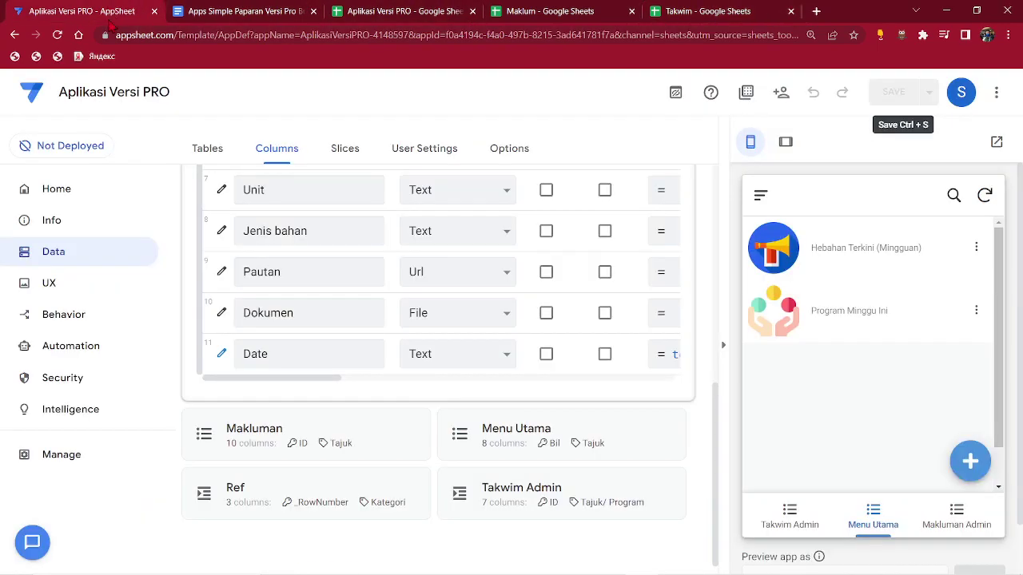
click(54, 262)
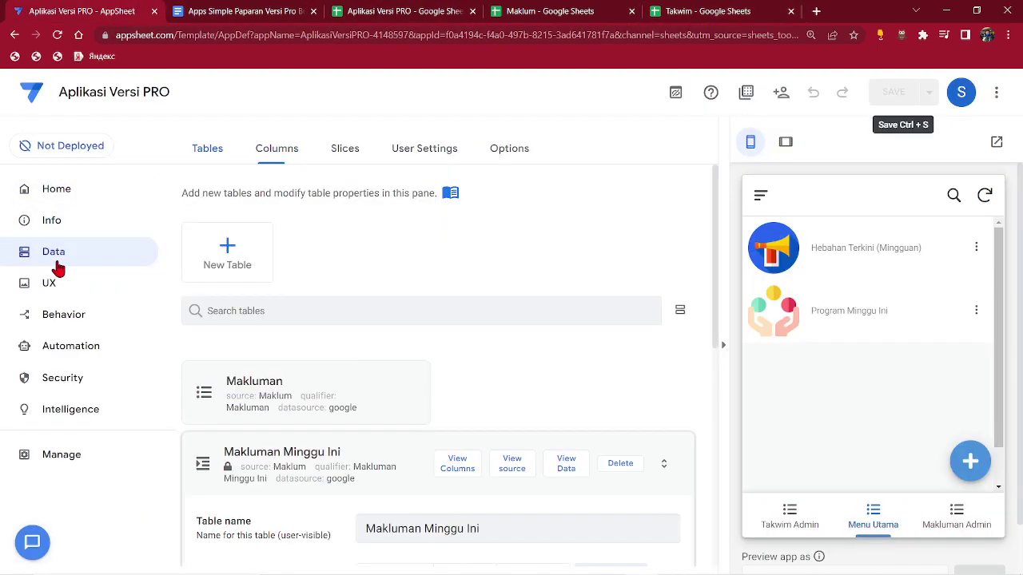
click(237, 473)
click(230, 264)
click(347, 238)
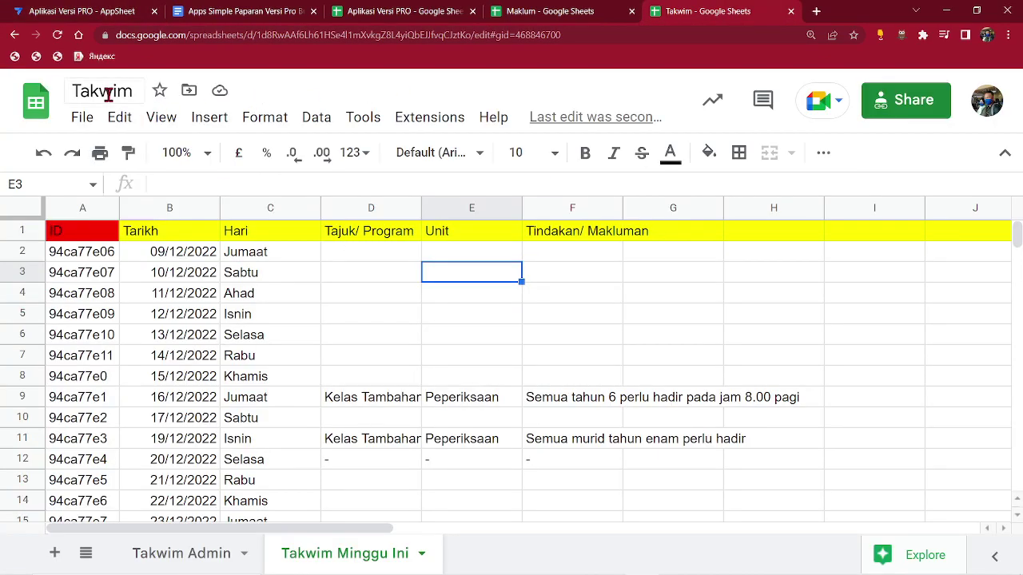
Step: Search Drive with the spreadsheet title copied from Takwim and select the Takwim file as the table source
click(108, 94)
right_click(109, 92)
click(132, 130)
click(98, 11)
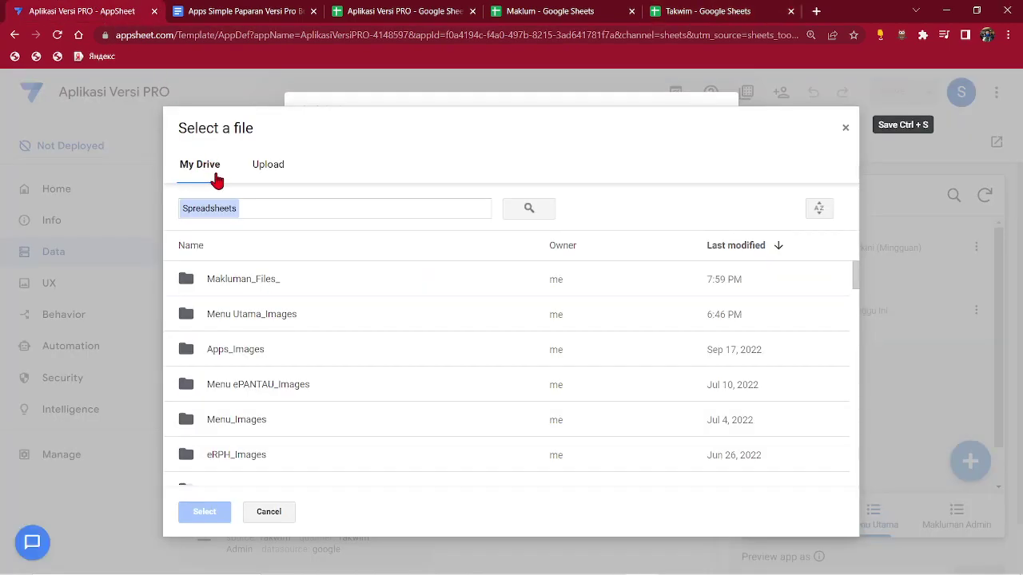
right_click(274, 208)
click(331, 315)
click(530, 209)
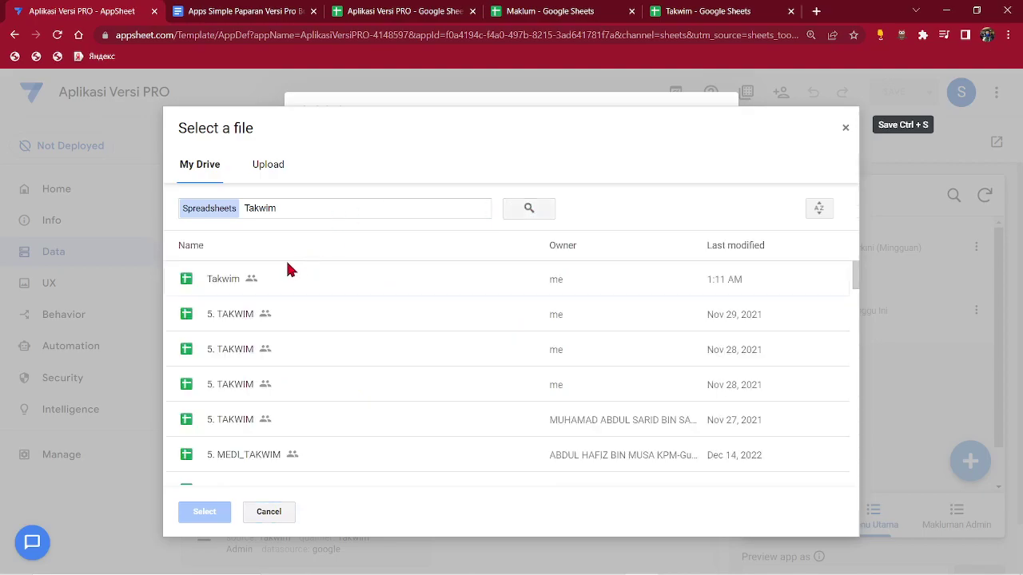
click(251, 284)
click(208, 511)
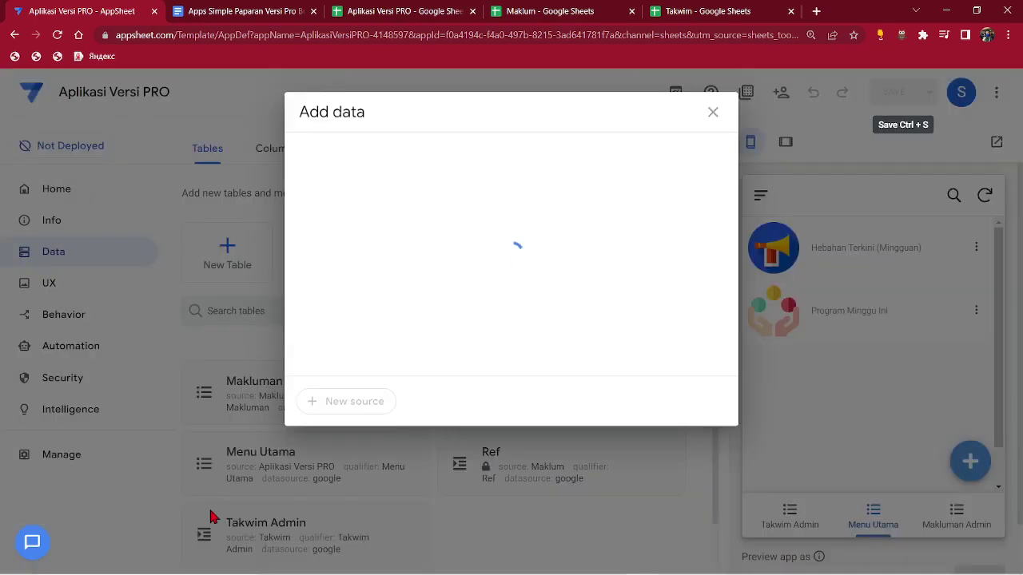
Step: Add the Takwim Minggu Ini worksheet to the app as a read-only table
click(664, 238)
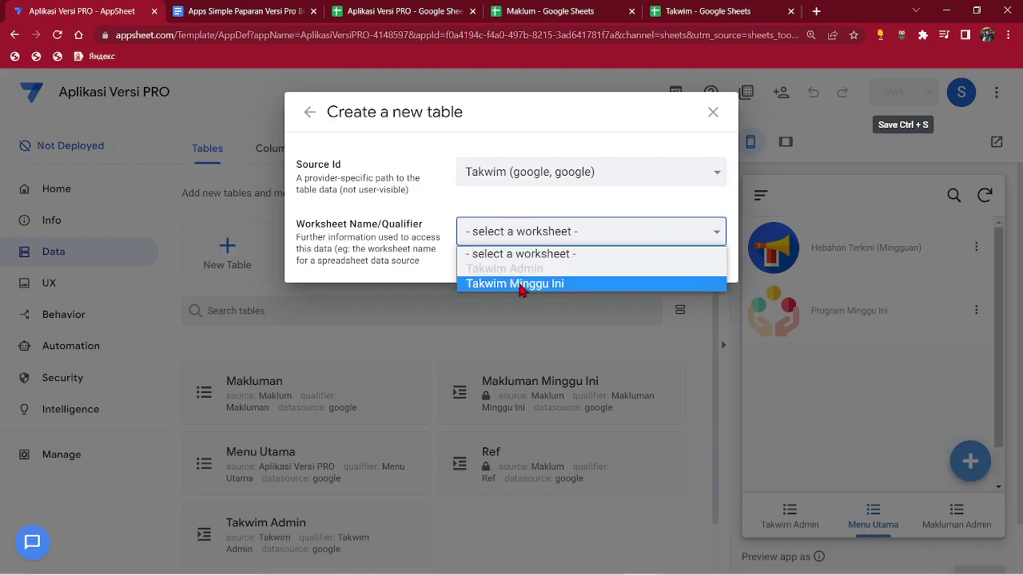
click(522, 285)
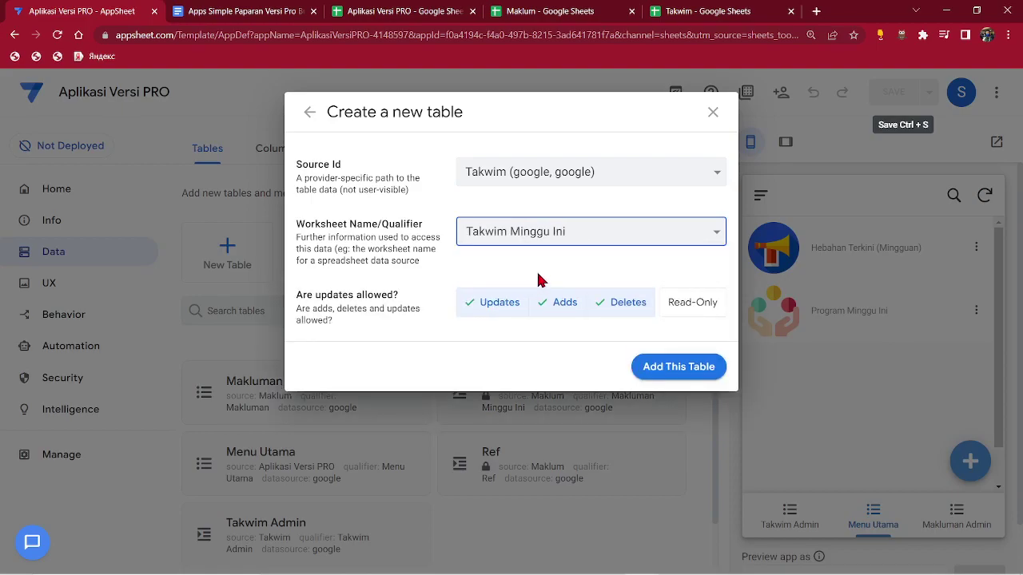
click(691, 308)
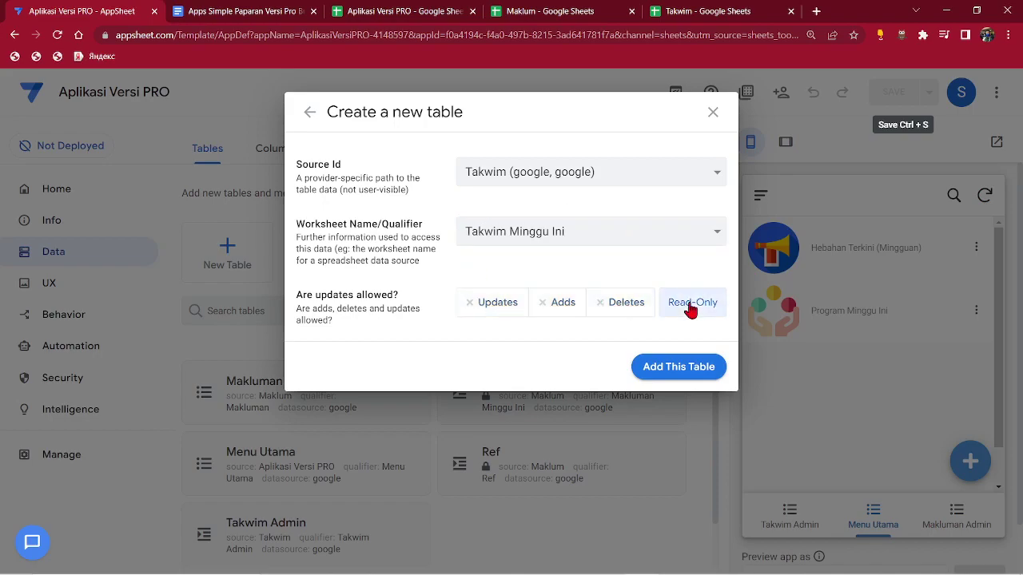
click(677, 369)
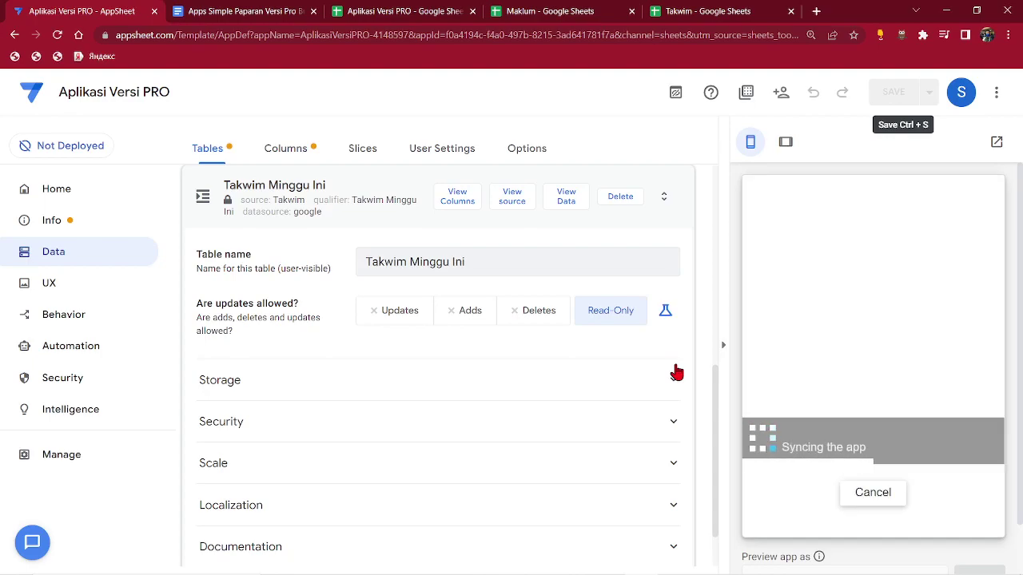
Step: Make ID the key and Tajuk/ Program the only label for the Takwim Minggu Ini table, and save the app
click(457, 200)
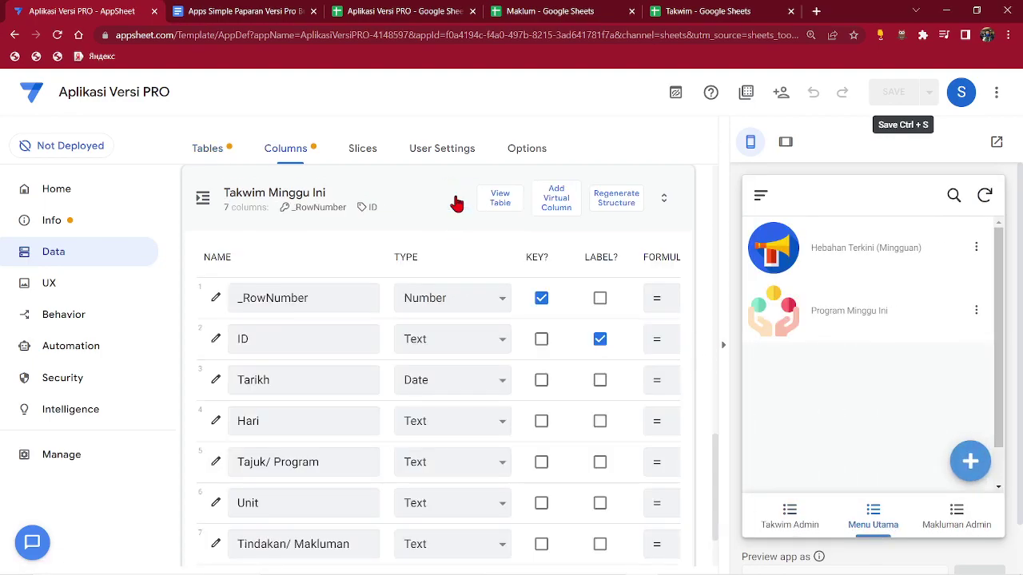
click(541, 342)
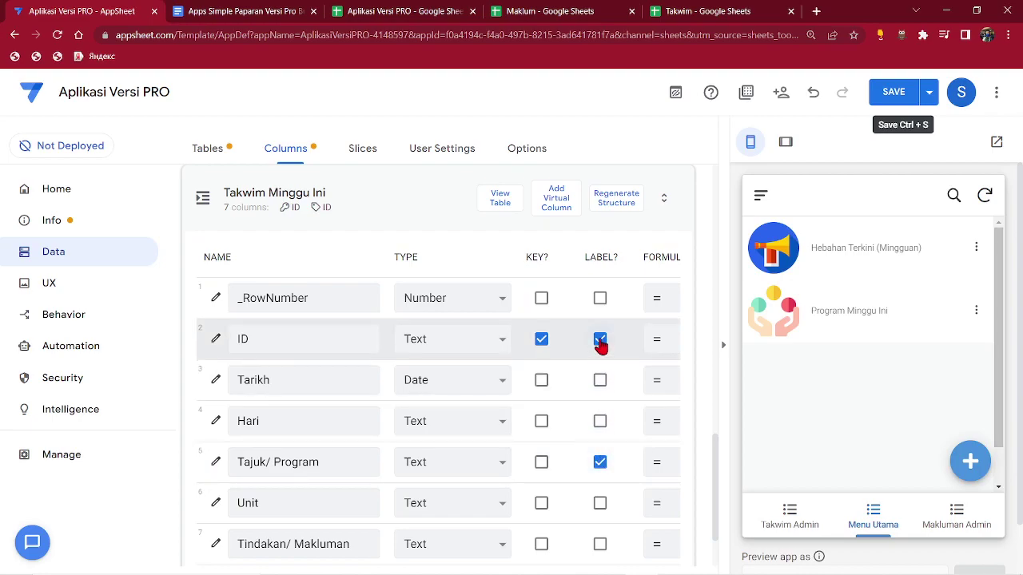
click(600, 341)
click(893, 92)
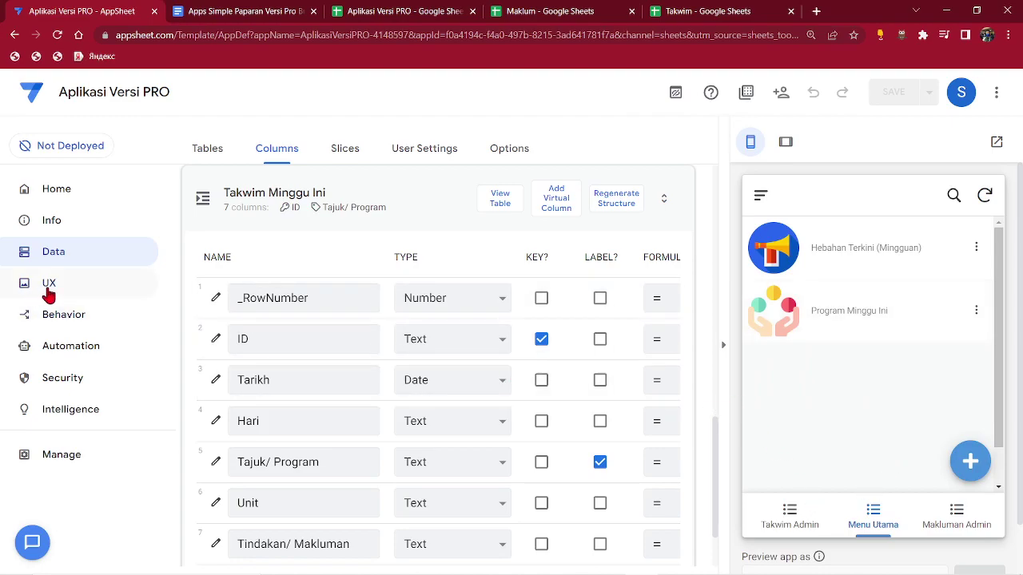
Step: Duplicate the Takwim Admin view and rename the copy Takwim Mingguan
click(48, 285)
click(306, 424)
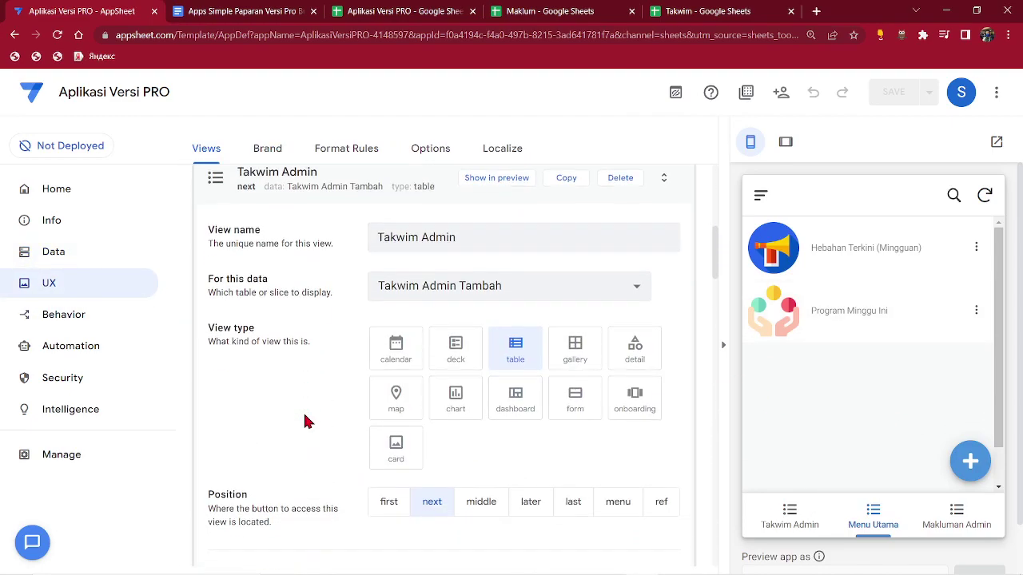
scroll(290, 342, up, 2)
click(264, 333)
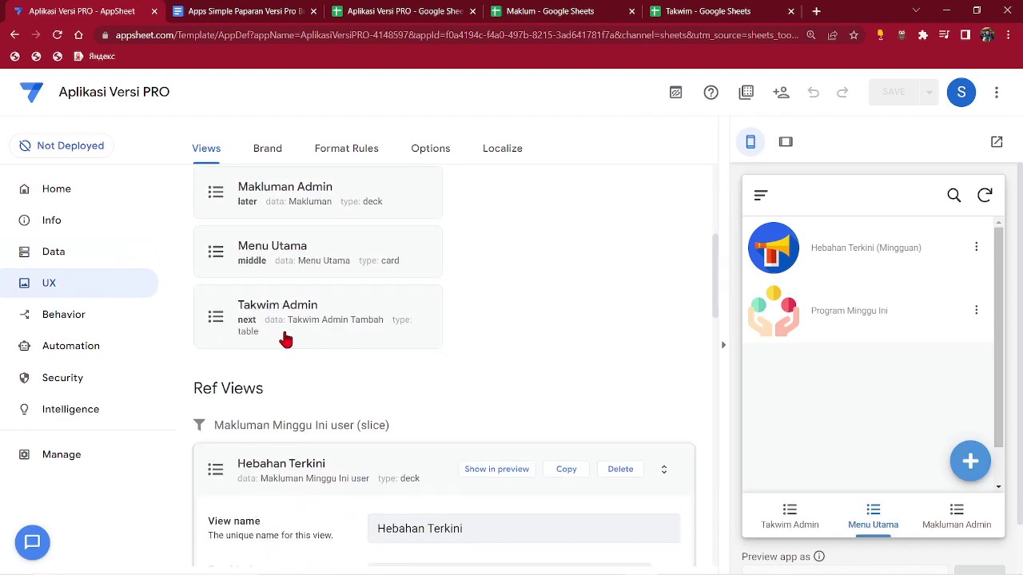
click(294, 331)
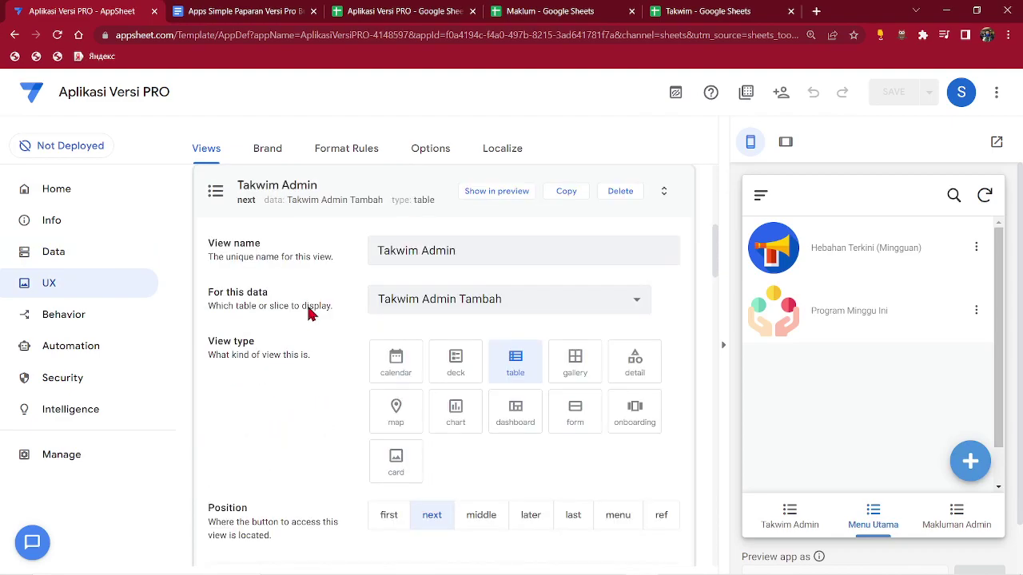
click(569, 195)
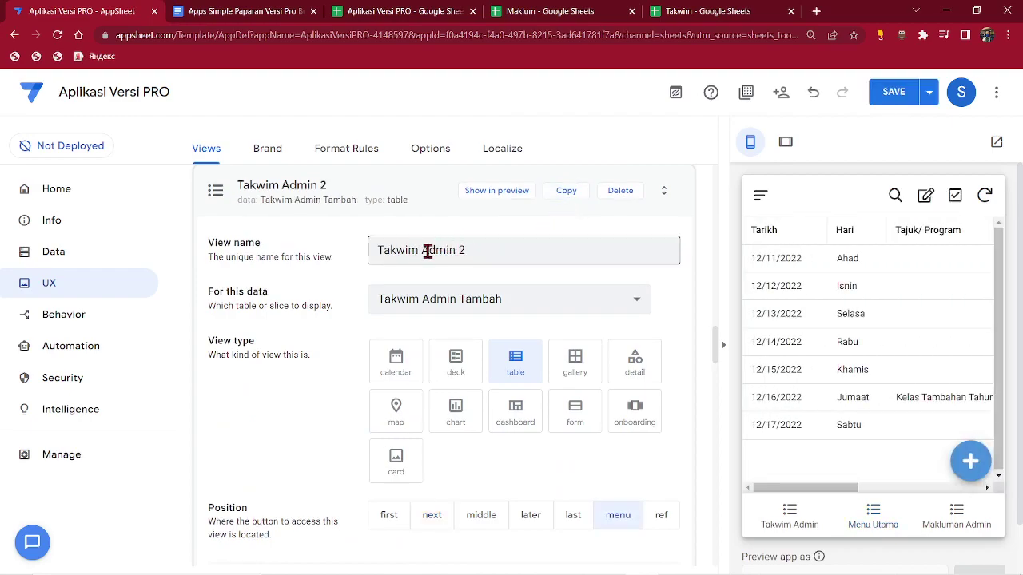
drag(425, 249, 512, 248)
text(Mingguan)
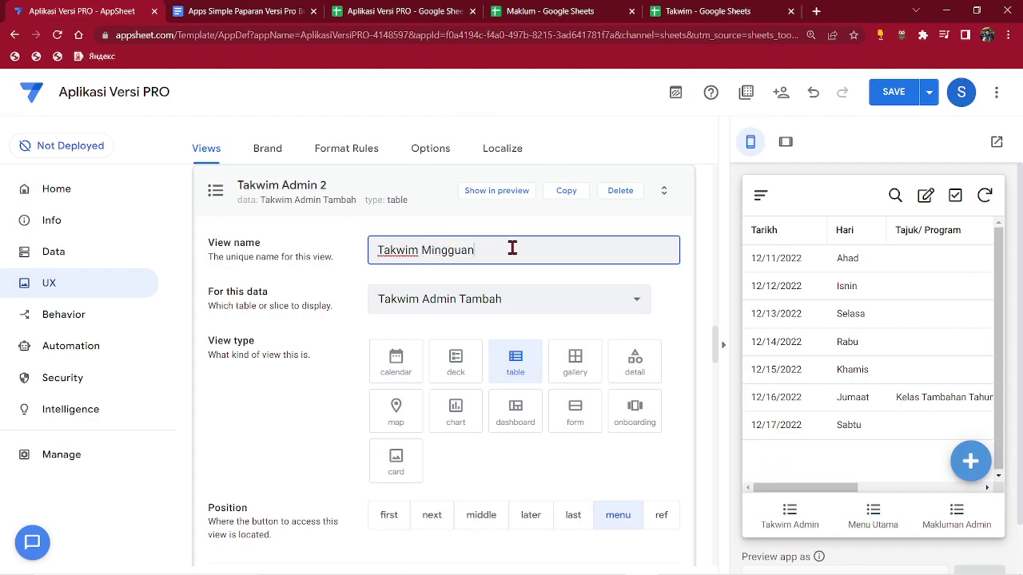
Step: Set the Takwim Mingguan view's data to Takwim Minggu Ini and its position to first, and save the app
click(505, 298)
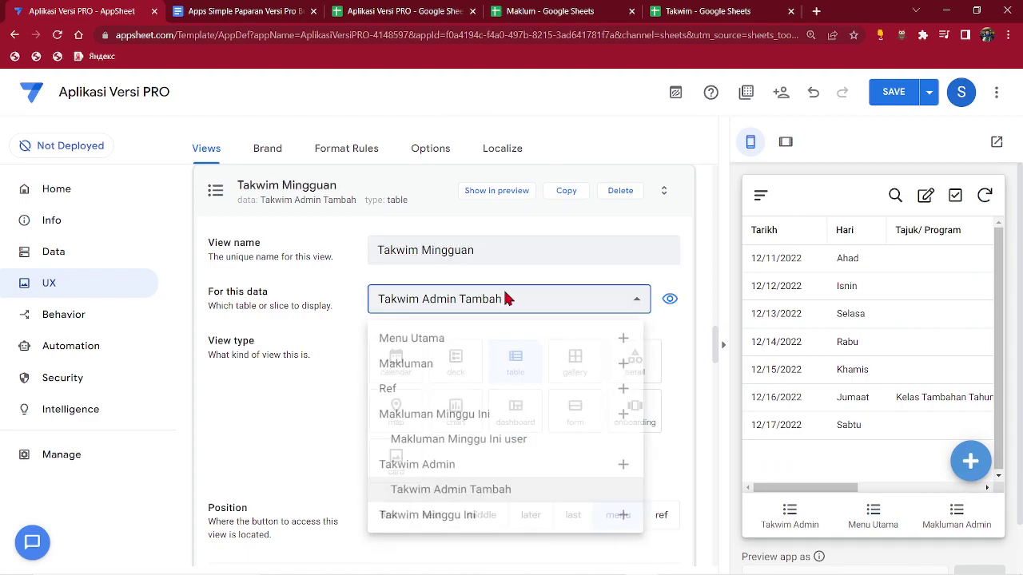
click(441, 524)
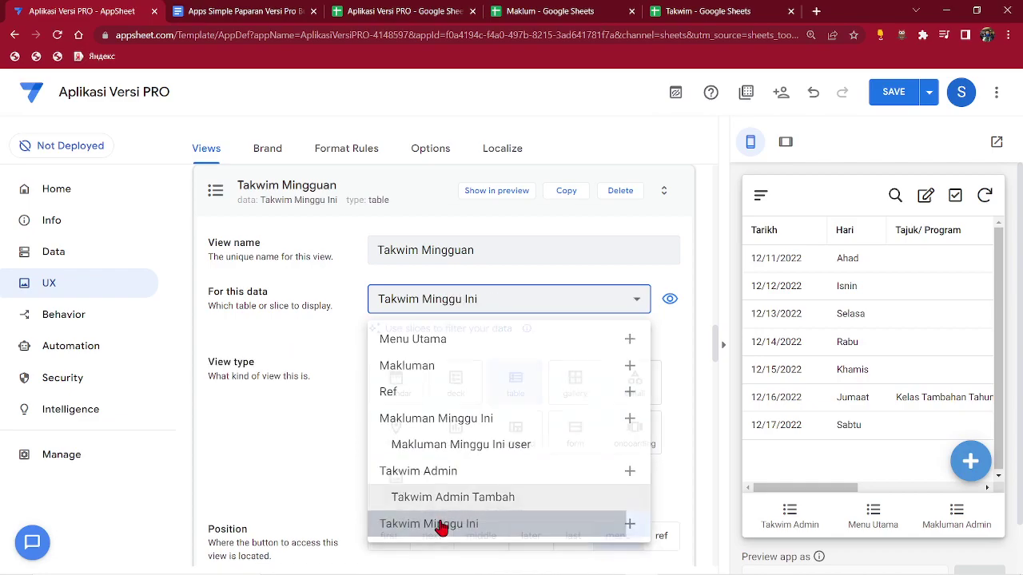
scroll(845, 408, down, 1)
scroll(846, 400, up, 2)
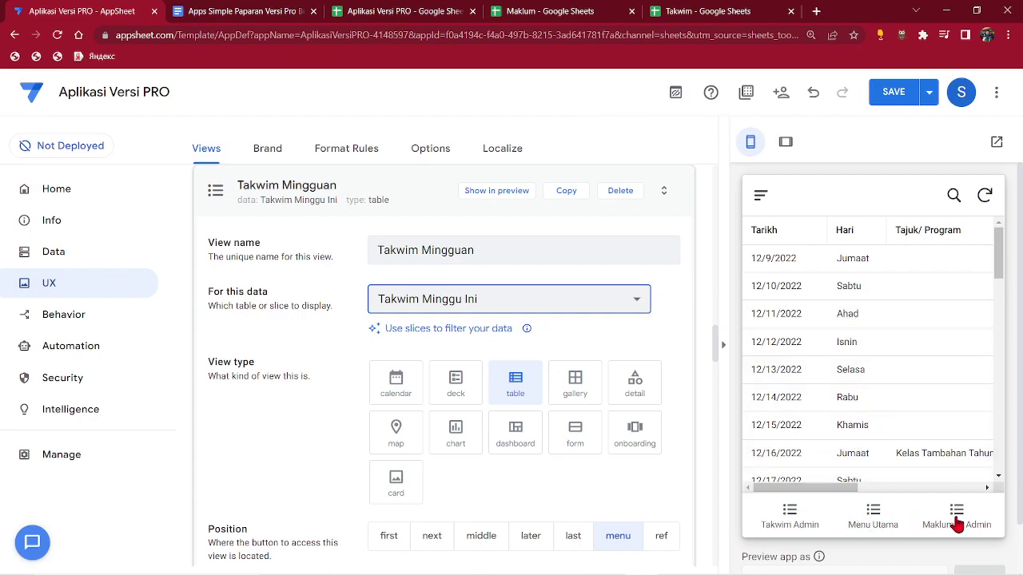
scroll(646, 485, down, 2)
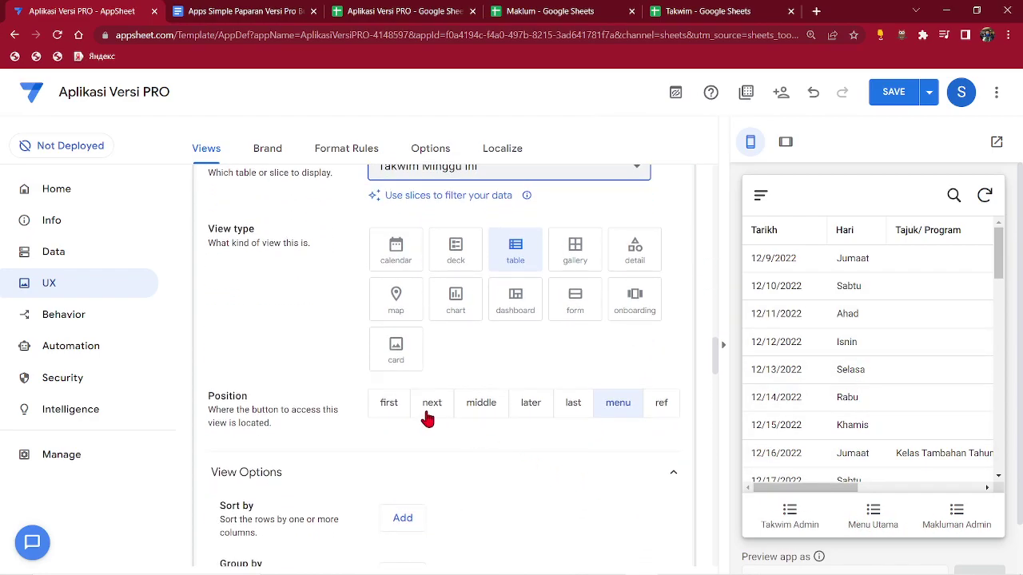
click(389, 405)
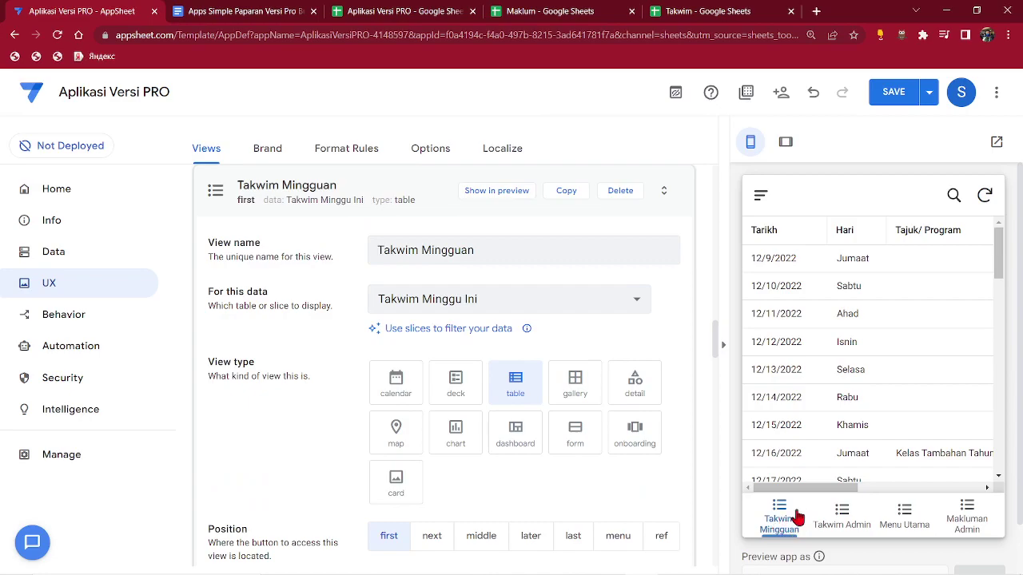
click(882, 90)
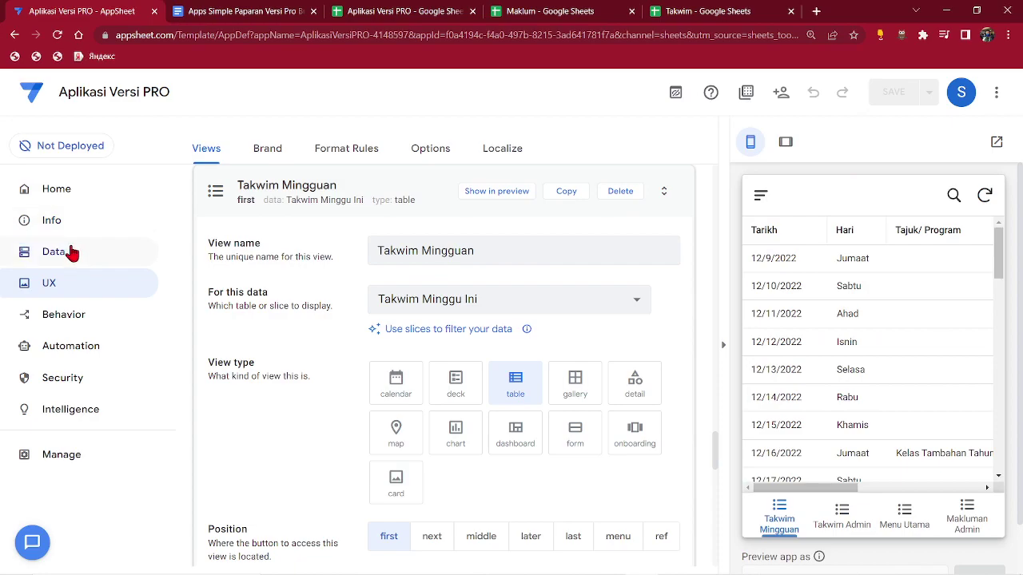
Step: Duplicate the Takwim Admin Tambah slice and rename the copy Takwim Minggu User
click(76, 251)
click(339, 151)
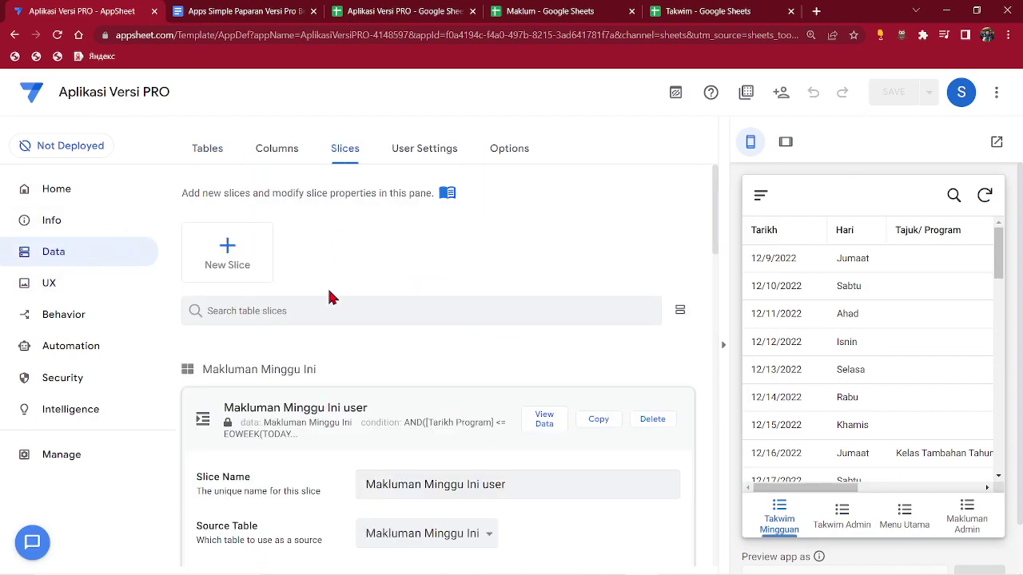
click(272, 423)
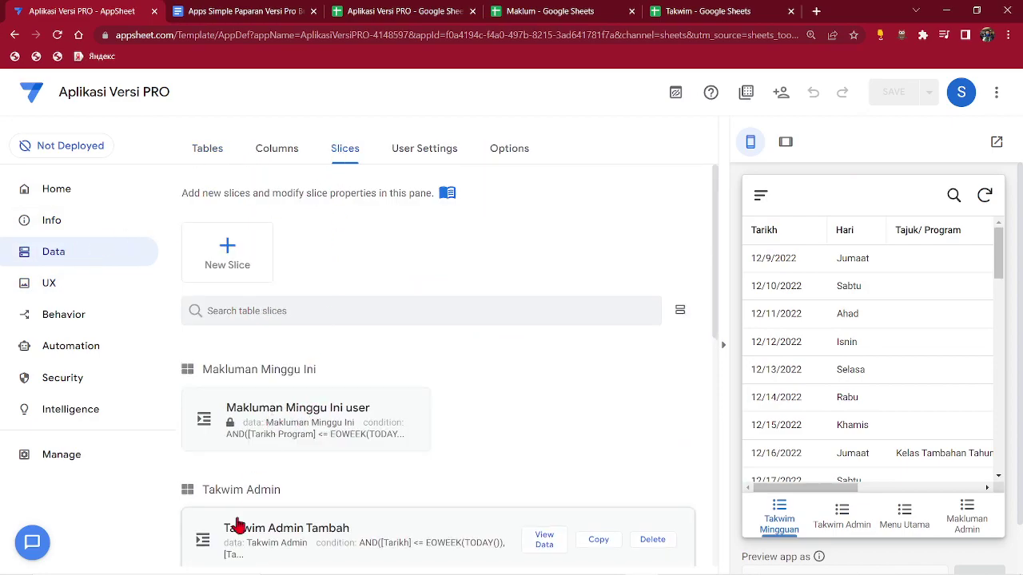
scroll(335, 407, down, 1)
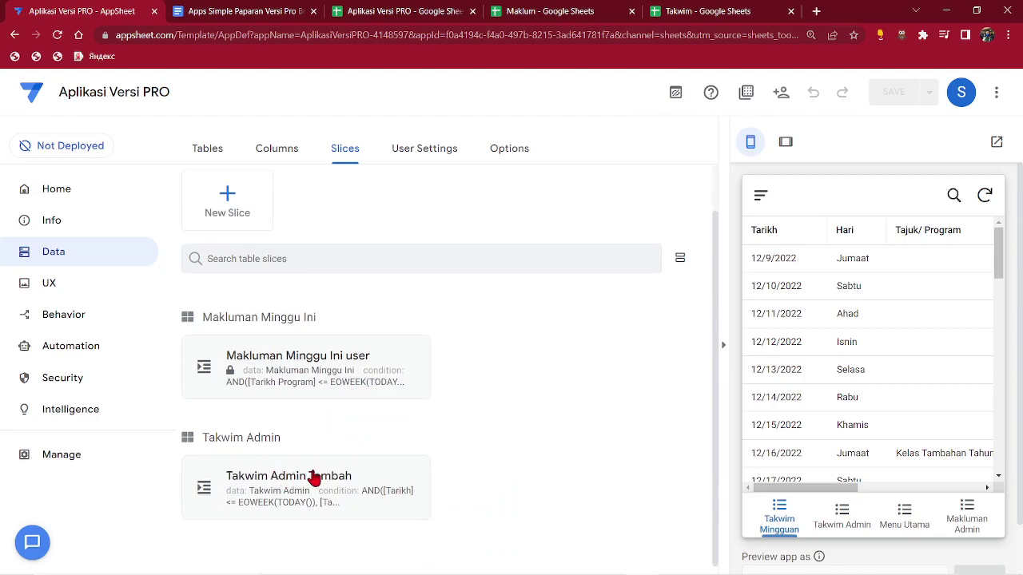
click(314, 478)
click(598, 198)
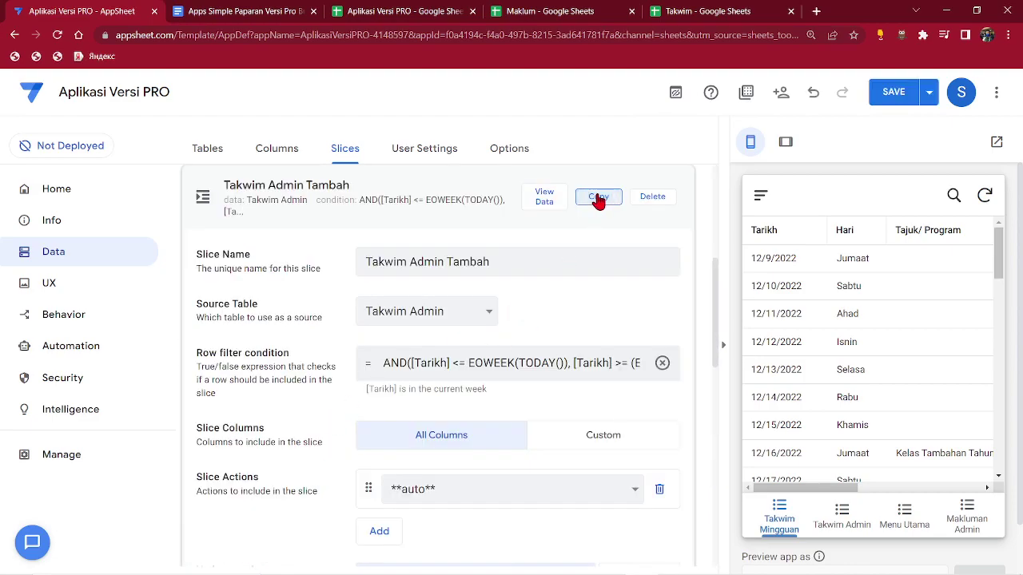
drag(412, 262, 556, 261)
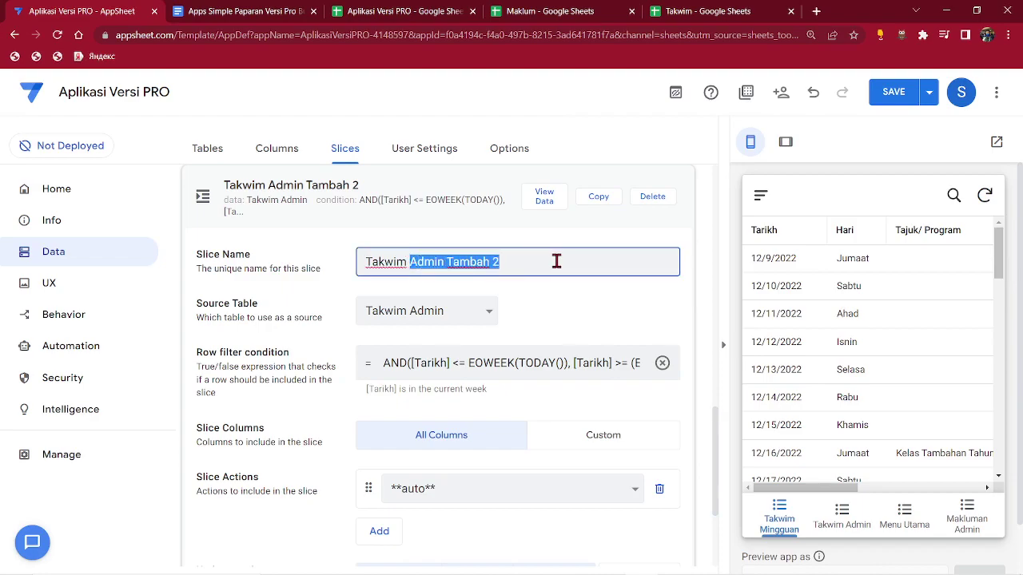
text(Minggu User)
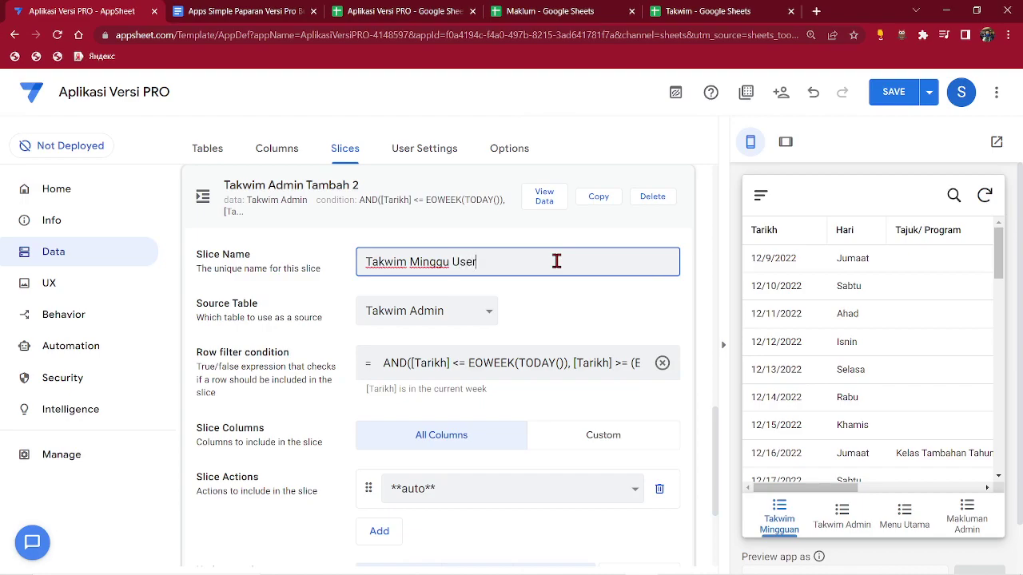
Step: Set the Takwim Minggu User slice's source table to Takwim Minggu Ini, save the app and check the preview
click(438, 314)
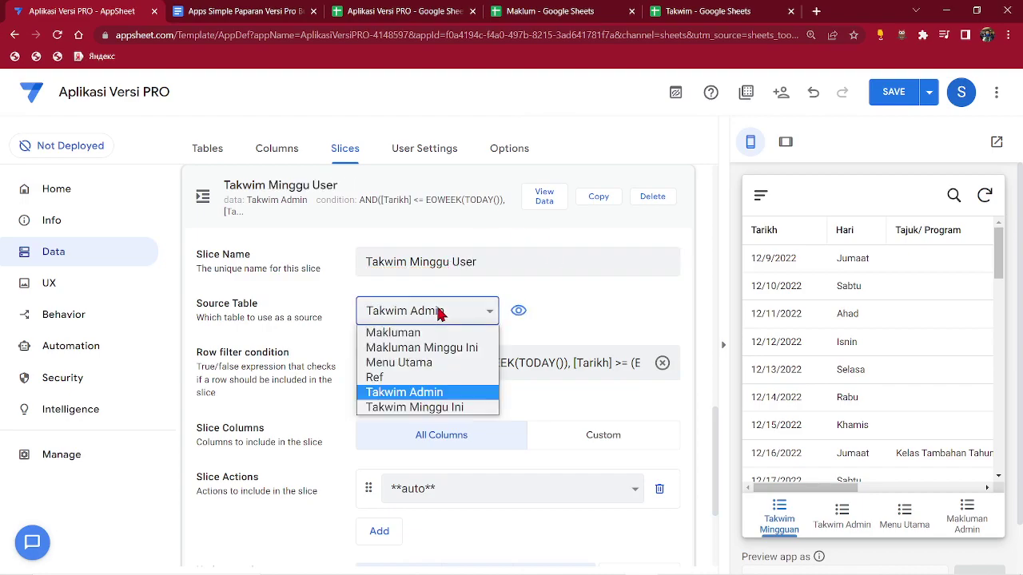
click(442, 407)
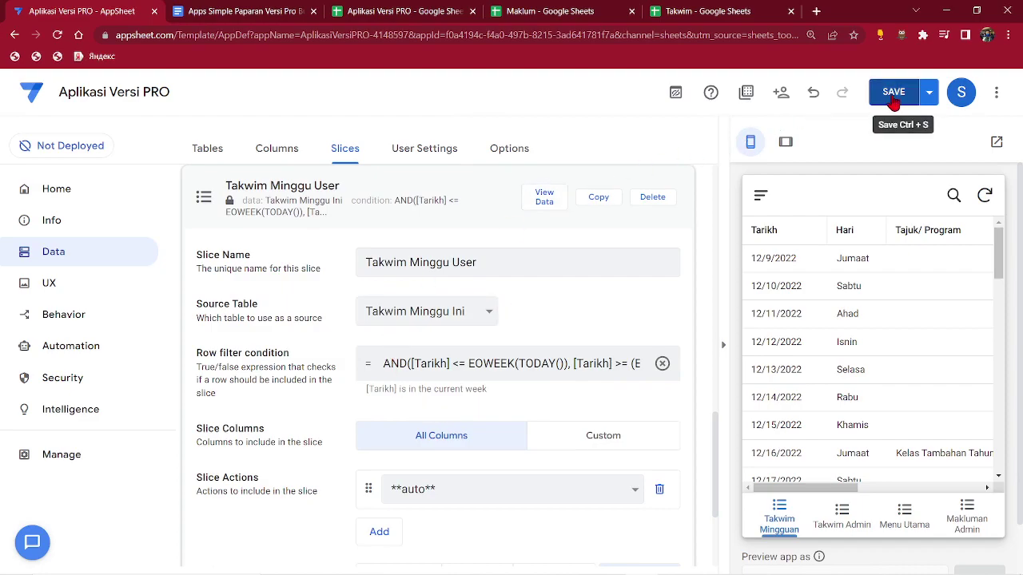
click(892, 91)
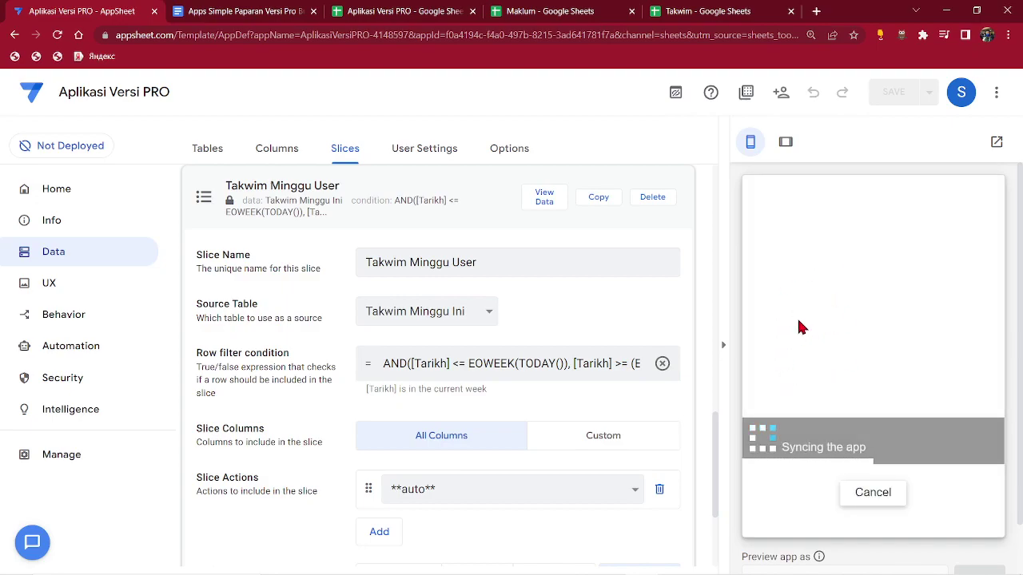
scroll(790, 408, down, 5)
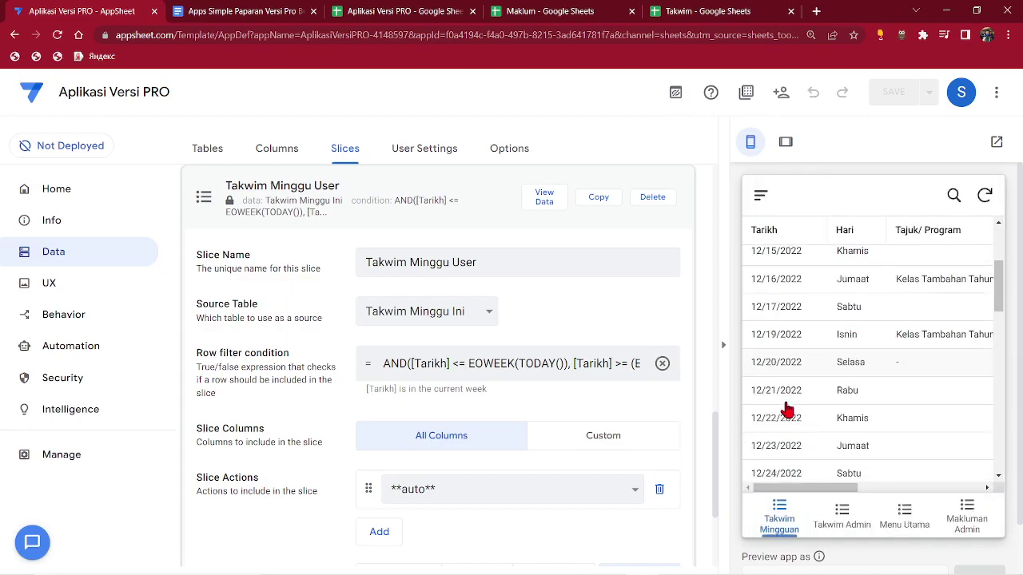
scroll(795, 320, up, 5)
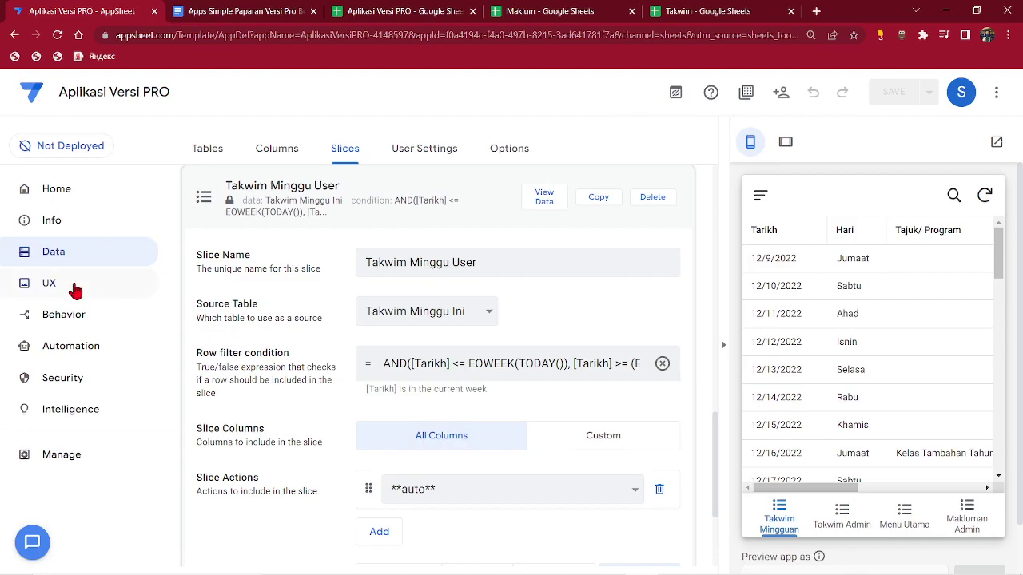
Step: Set the Takwim Mingguan view's data to the Takwim Minggu User slice and save the app
click(76, 292)
scroll(372, 285, down, 3)
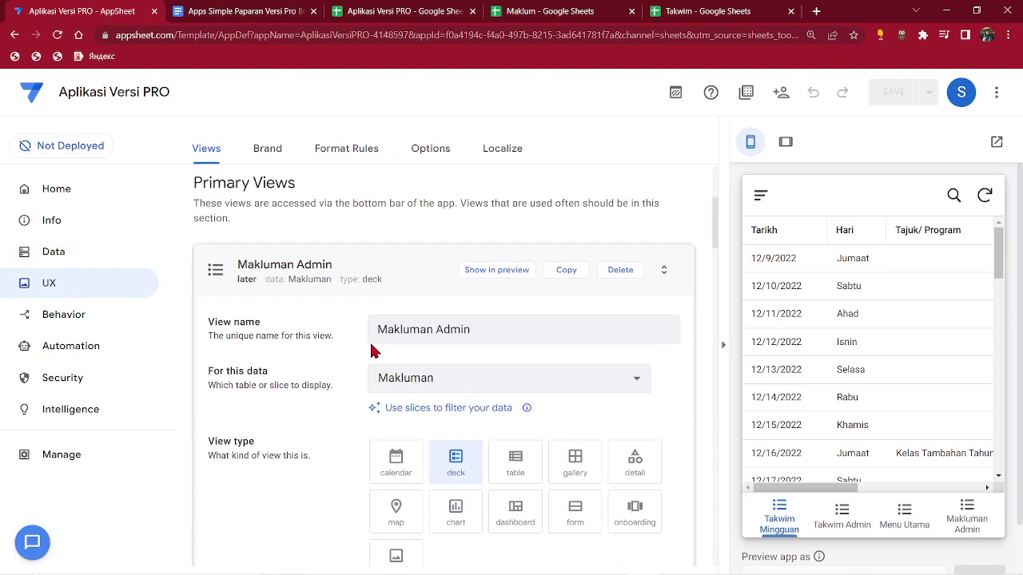
click(277, 279)
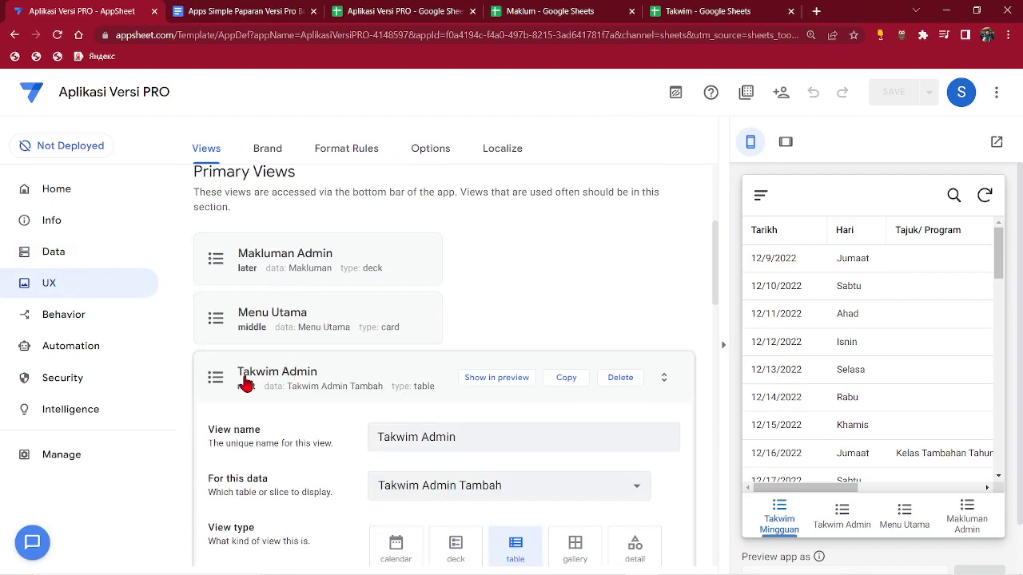
click(245, 379)
scroll(311, 395, down, 1)
click(306, 391)
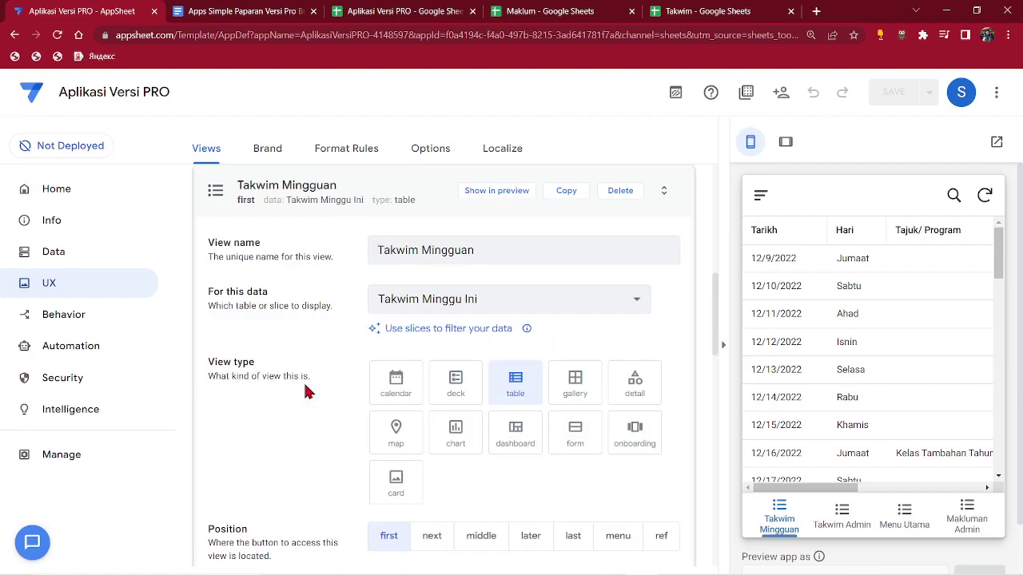
click(472, 313)
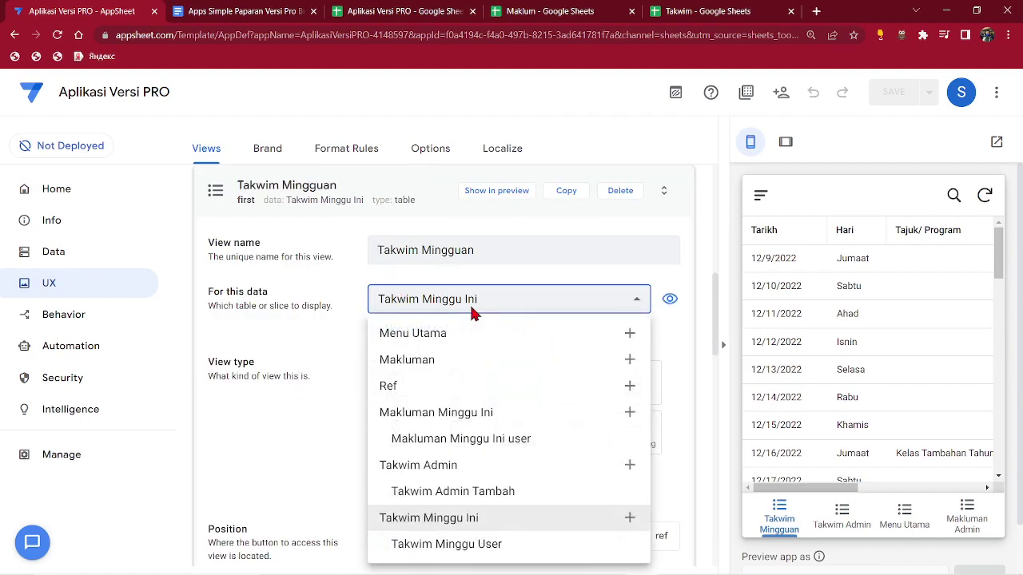
click(462, 550)
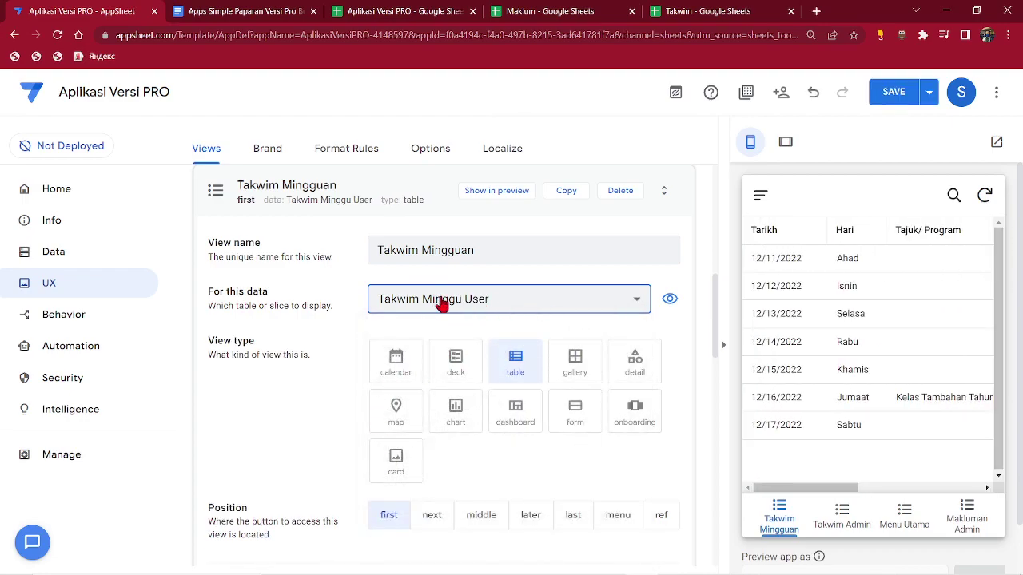
click(897, 100)
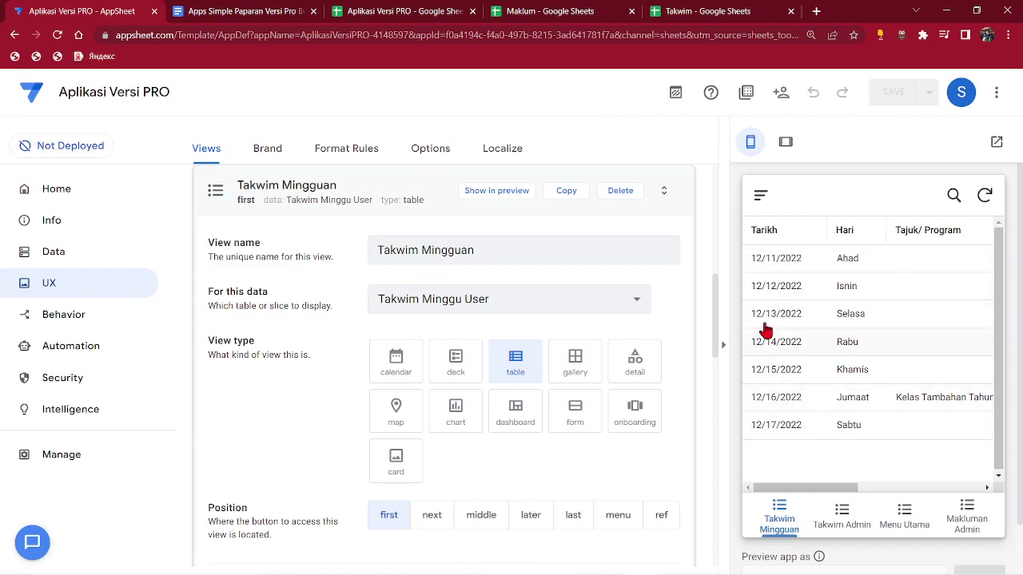
Step: Add a virtual column named Date to the Takwim Minggu Ini table
click(53, 254)
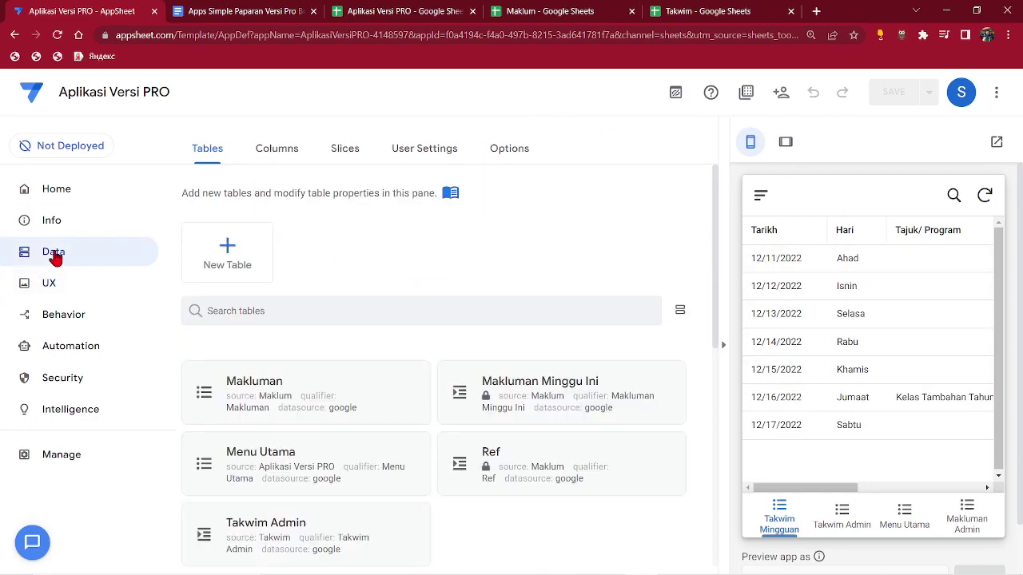
scroll(338, 251, down, 3)
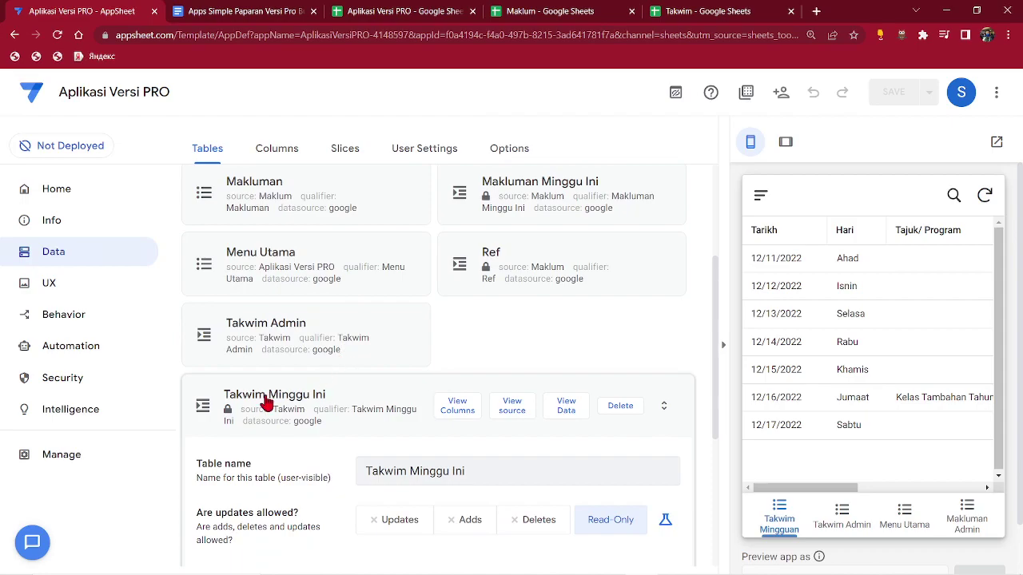
click(268, 402)
click(503, 478)
click(457, 202)
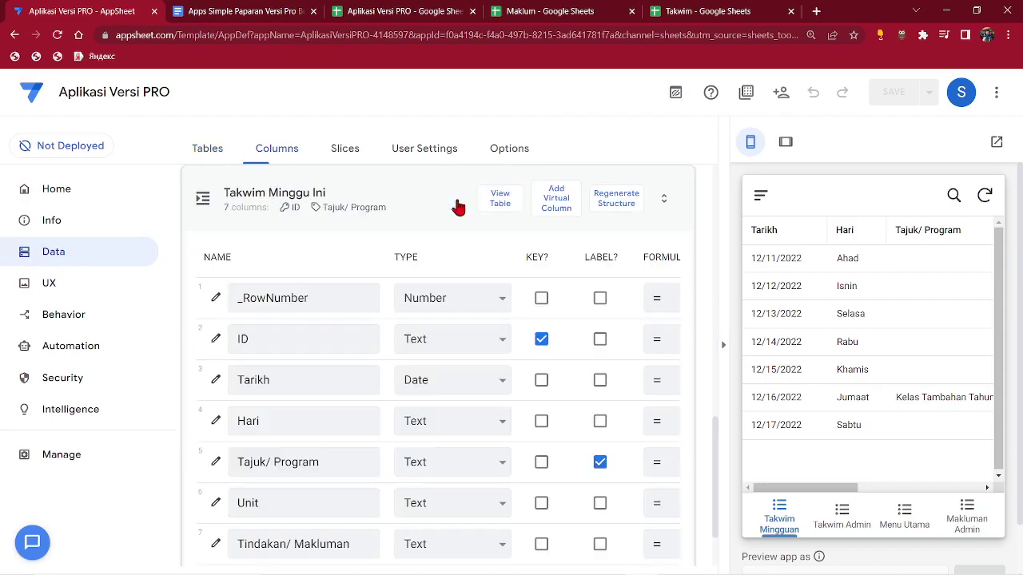
scroll(354, 232, down, 1)
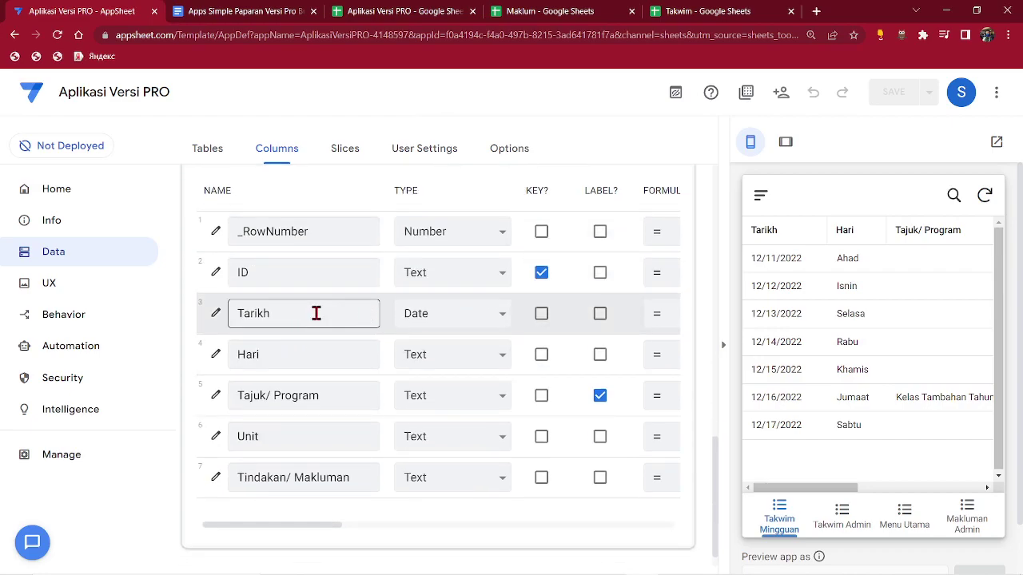
scroll(542, 338, up, 2)
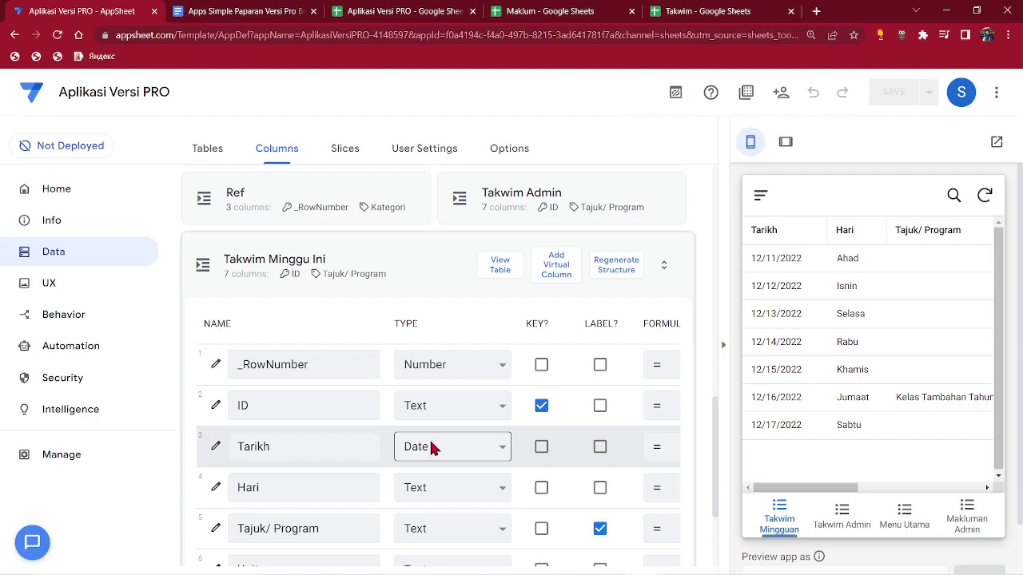
click(552, 267)
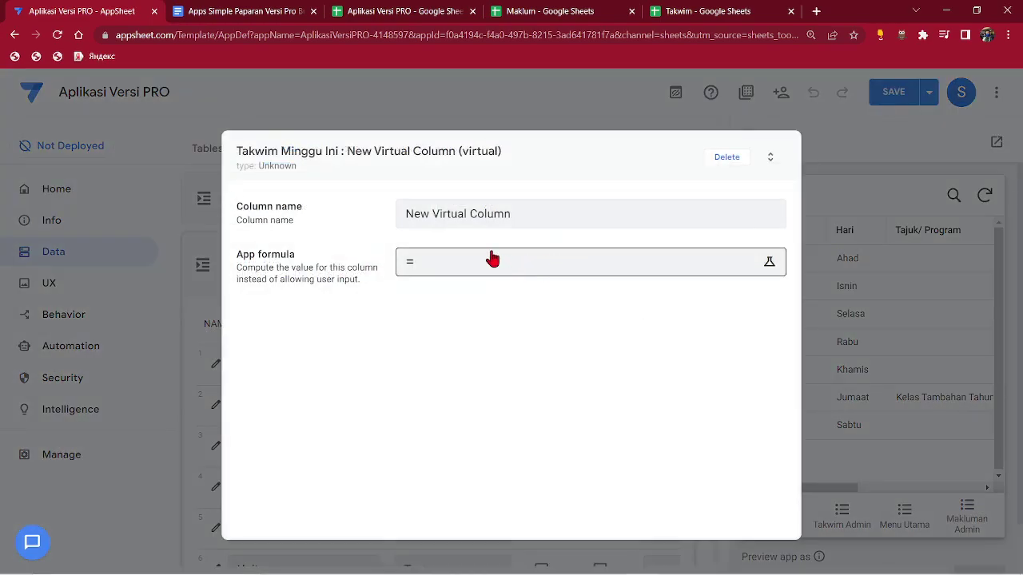
triple_click(528, 214)
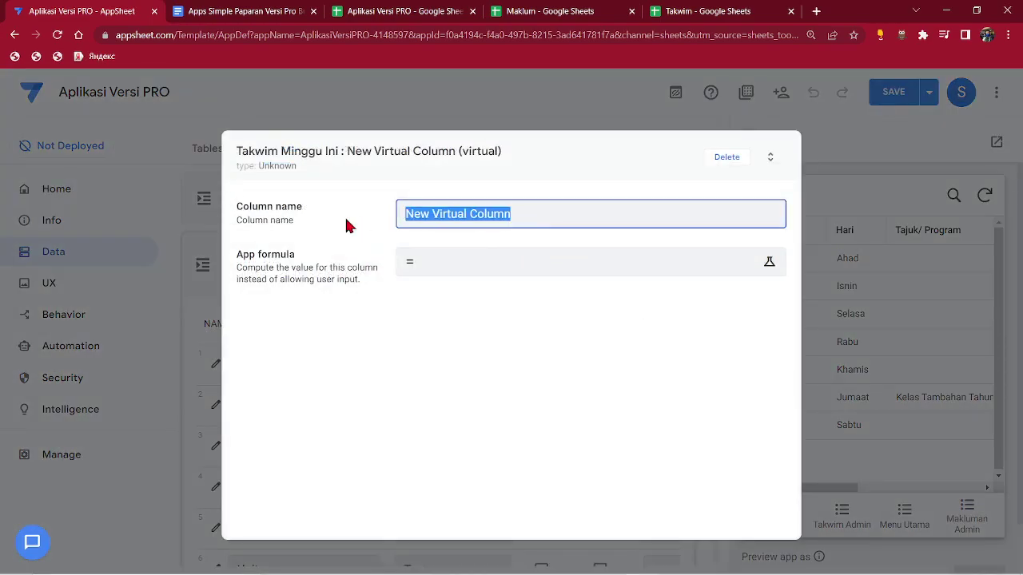
text(Date)
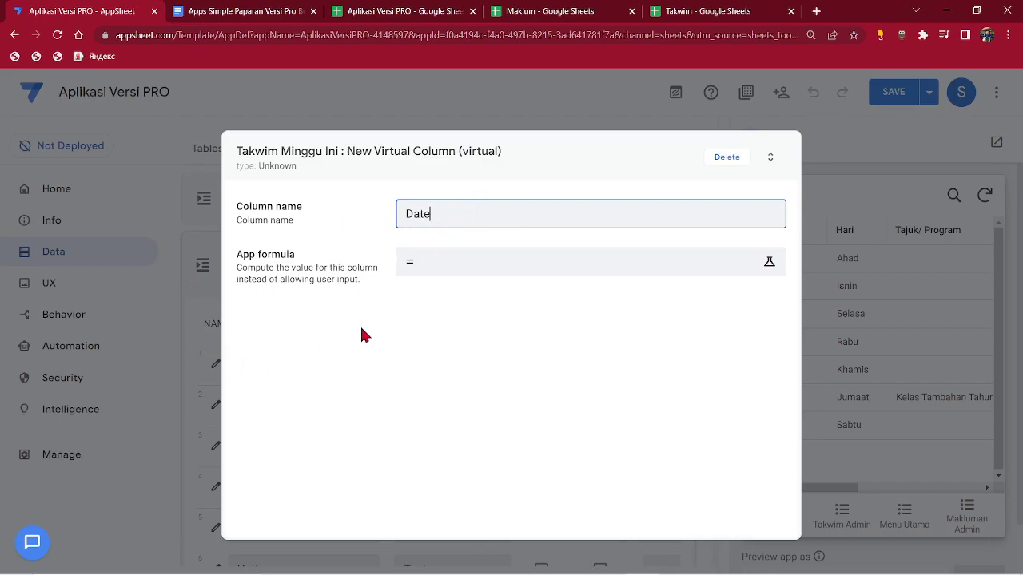
Step: Set the Date column's app formula to text([Tarikh],"dd,mm,yyyy") and save the app
click(474, 263)
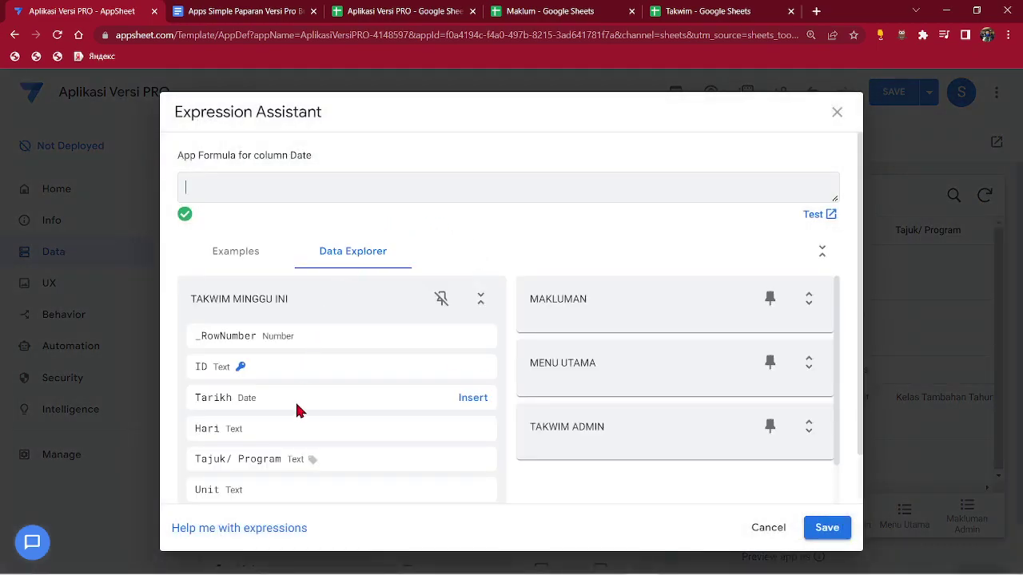
scroll(304, 384, down, 1)
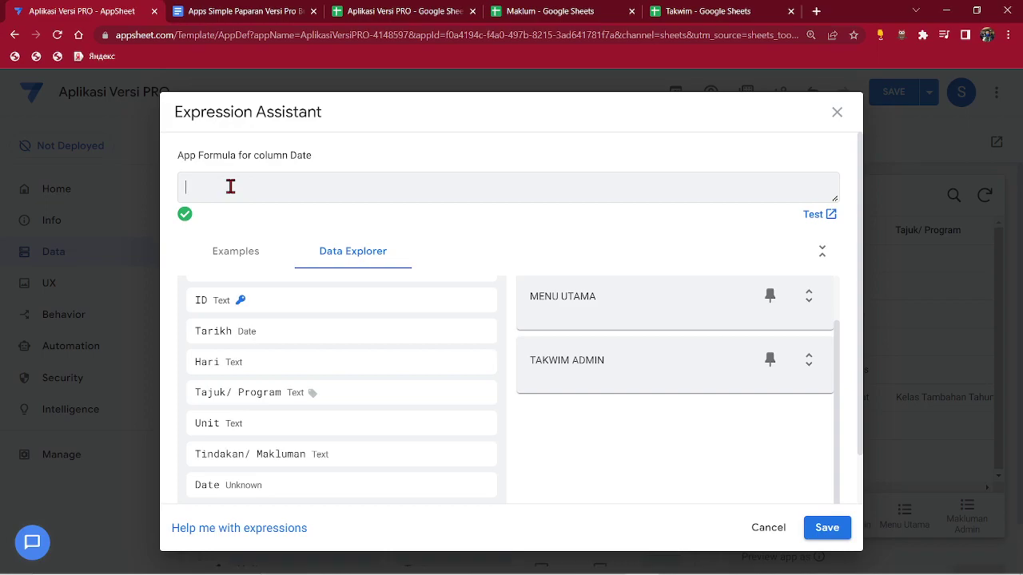
text(text()
click(473, 332)
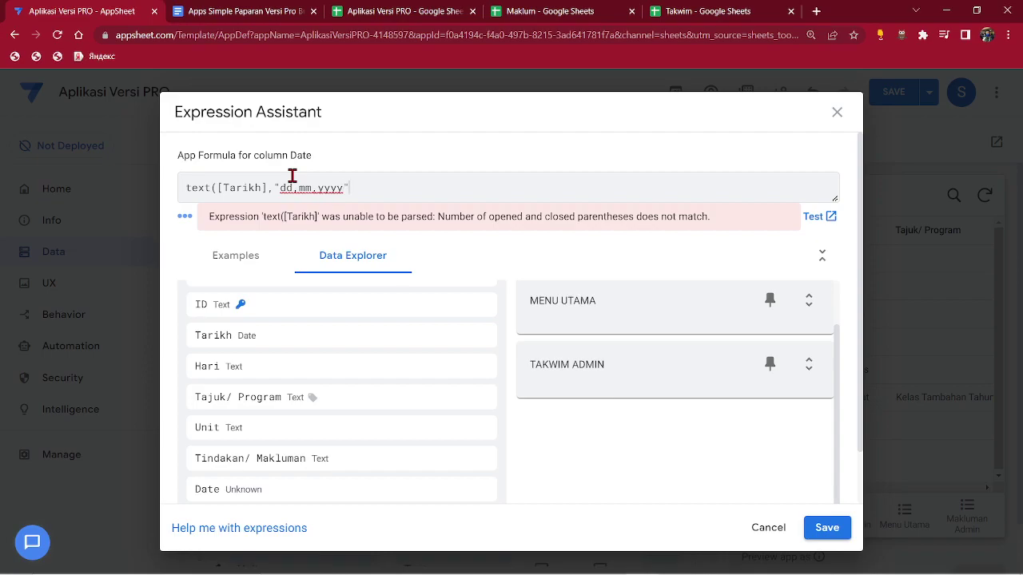
click(825, 529)
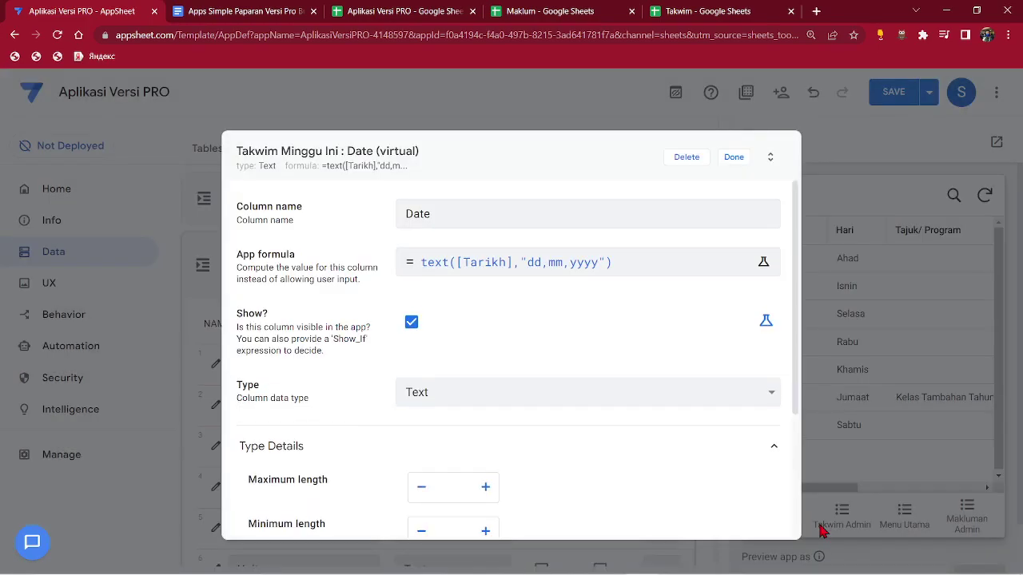
click(733, 159)
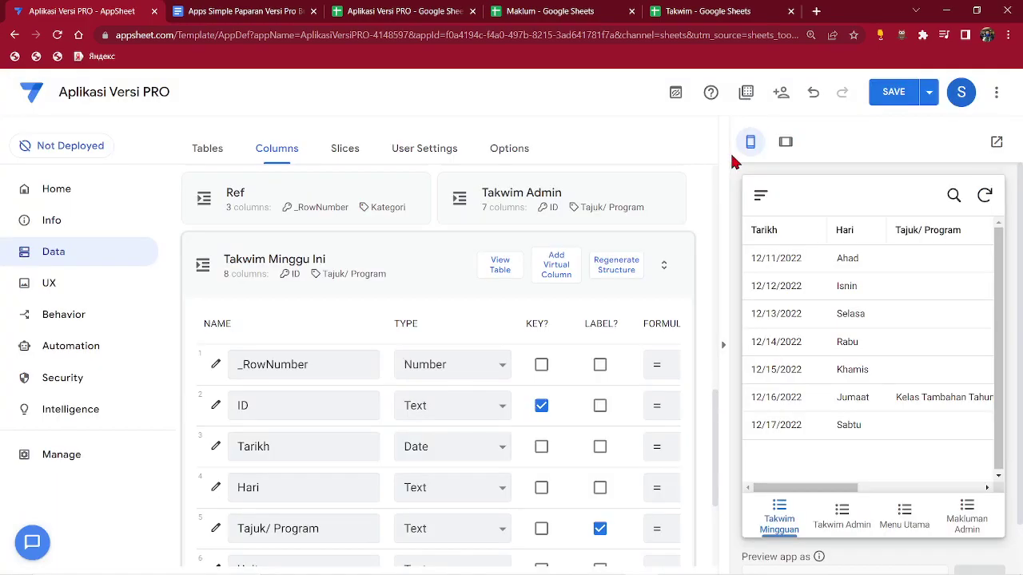
click(891, 94)
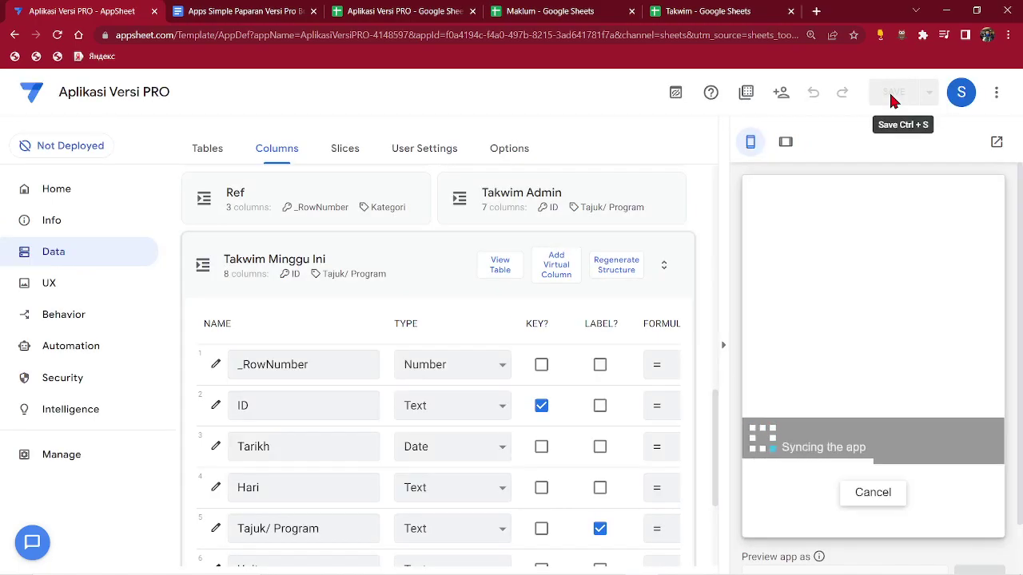
Step: Replace Tajuk/ Program with Date in the Takwim Mingguan view's column order and save the app
drag(819, 490, 791, 489)
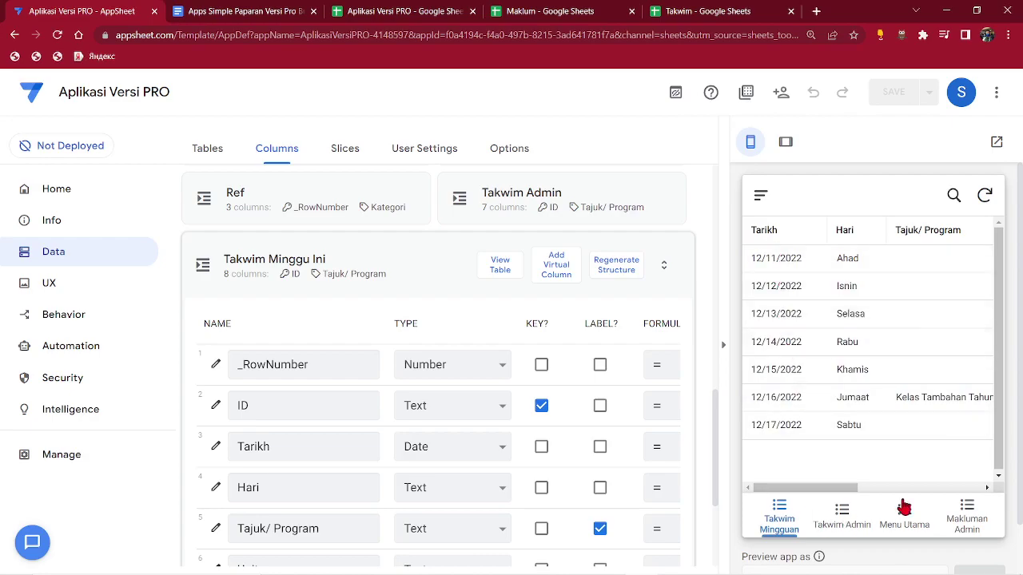
scroll(847, 519, down, 1)
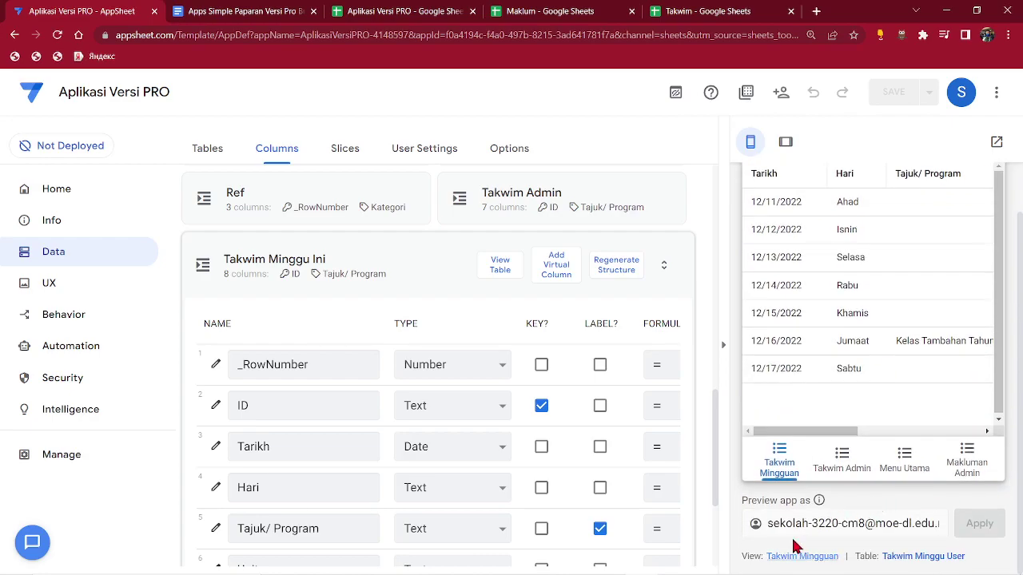
click(800, 555)
scroll(432, 320, down, 6)
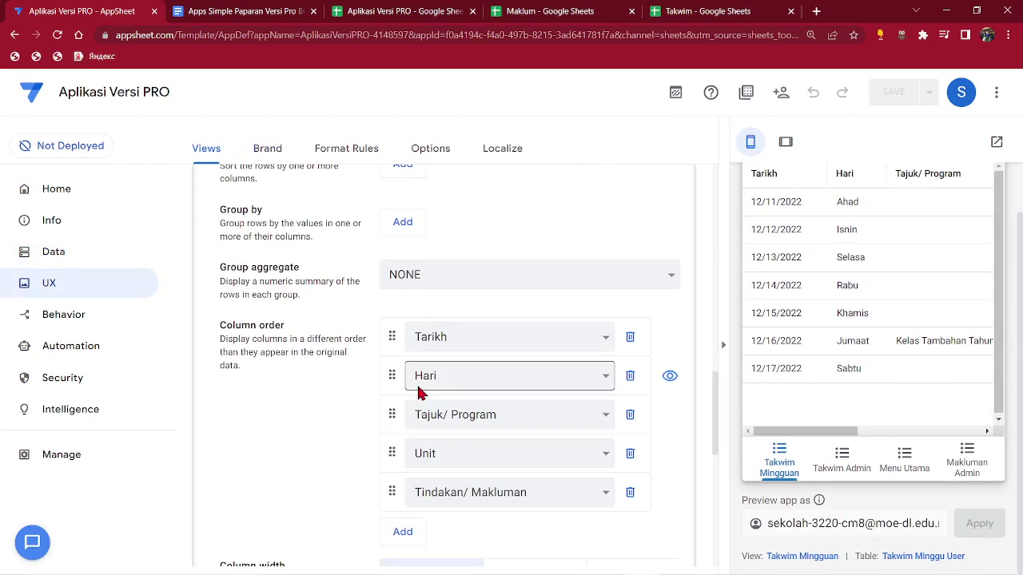
click(452, 422)
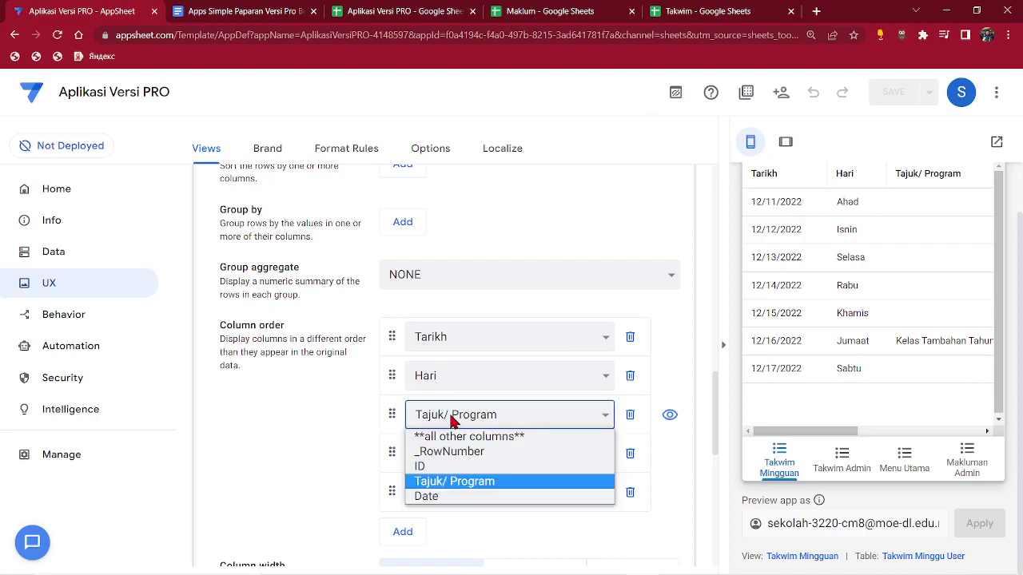
click(441, 496)
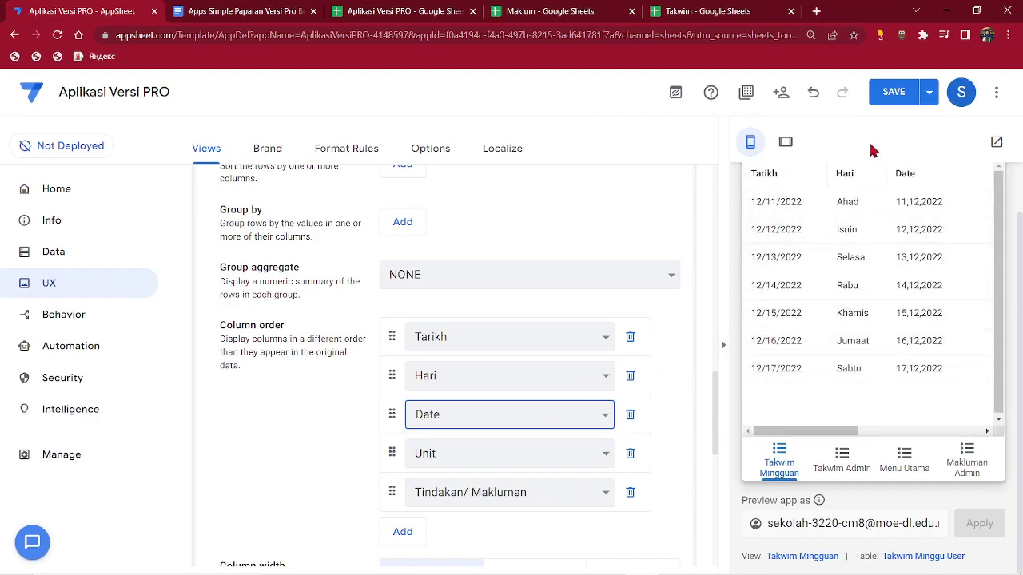
click(887, 94)
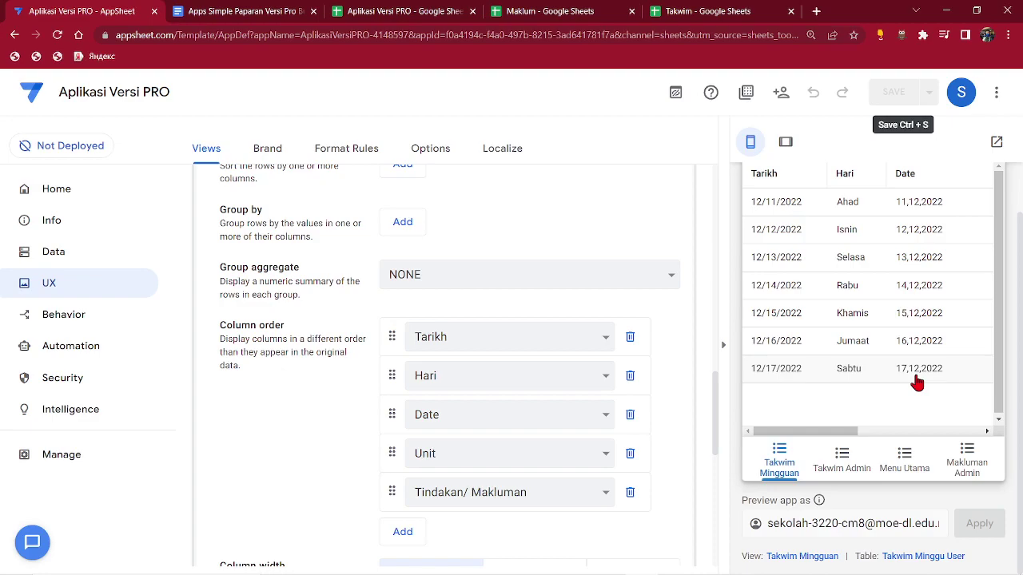
Step: Change the Date virtual column's formula in Takwim Minggu Ini to text([Tarikh],"dd-mm-yyyy") and save the app
click(94, 254)
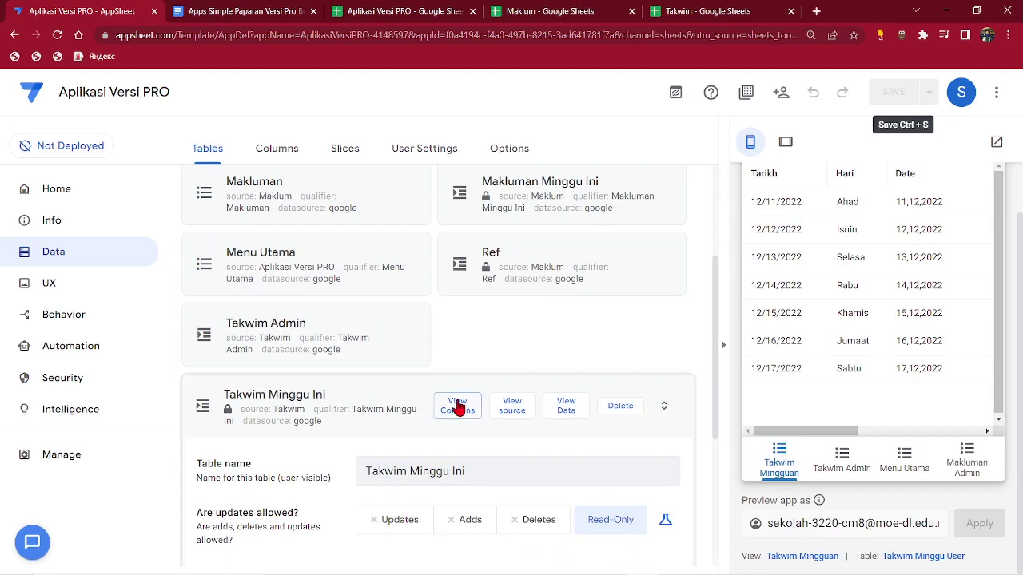
click(457, 407)
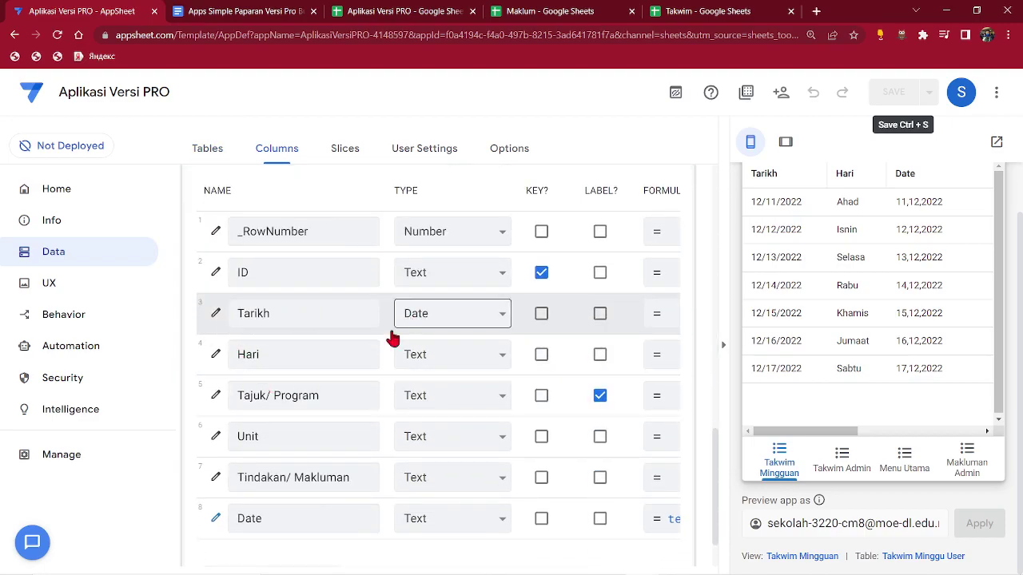
click(216, 520)
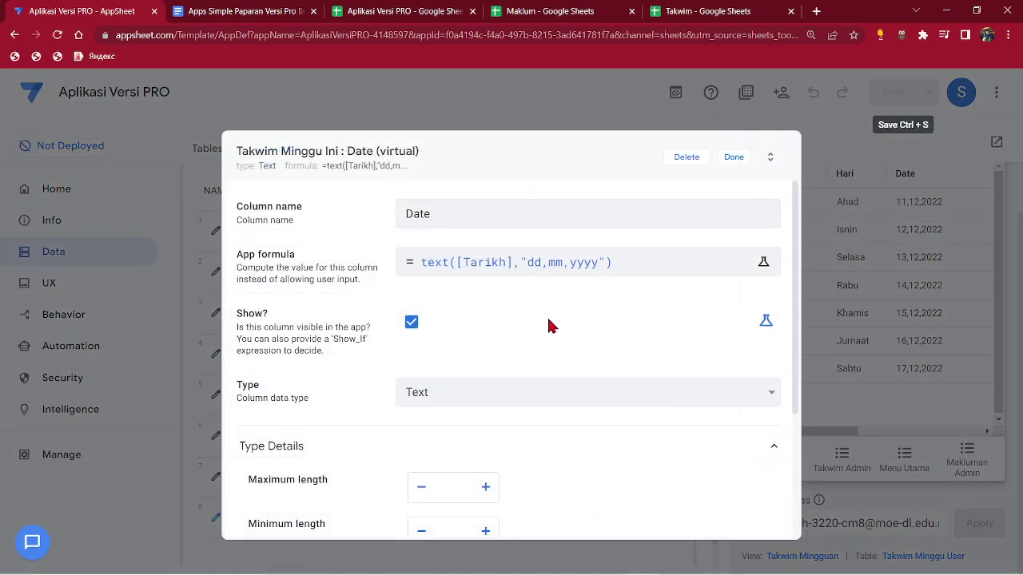
click(568, 272)
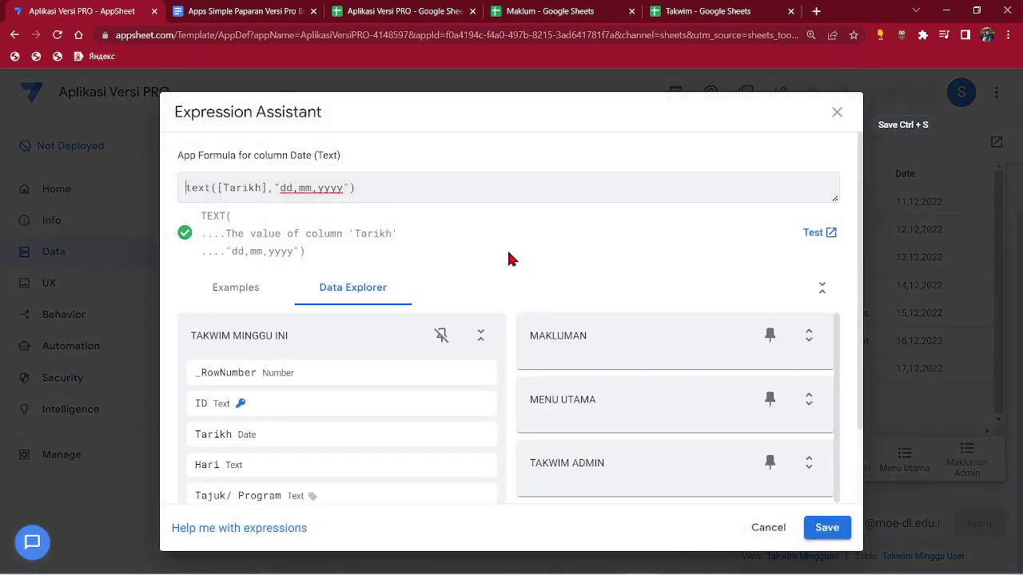
click(293, 187)
text(-mm-)
click(375, 190)
click(826, 528)
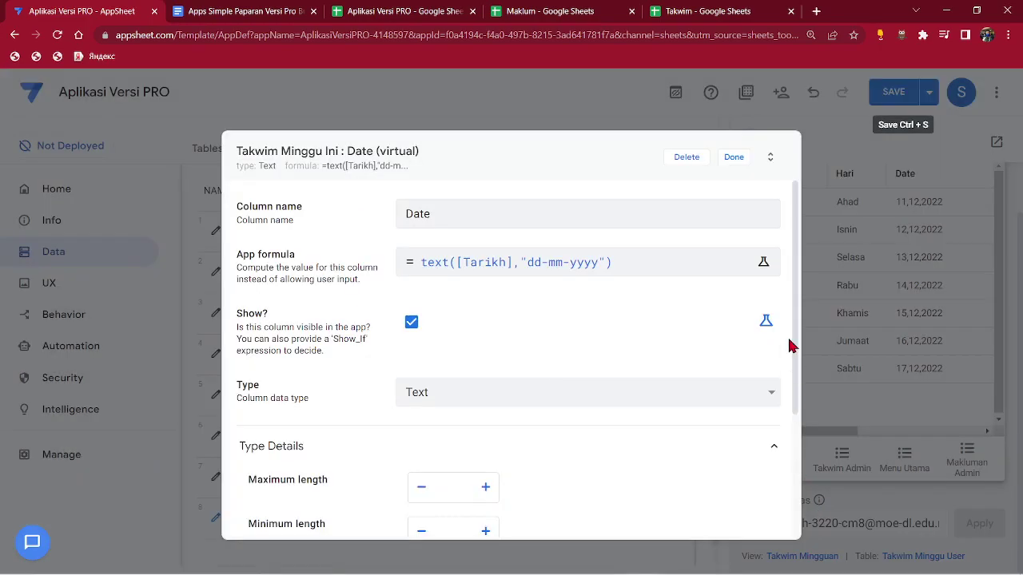
click(734, 158)
click(897, 101)
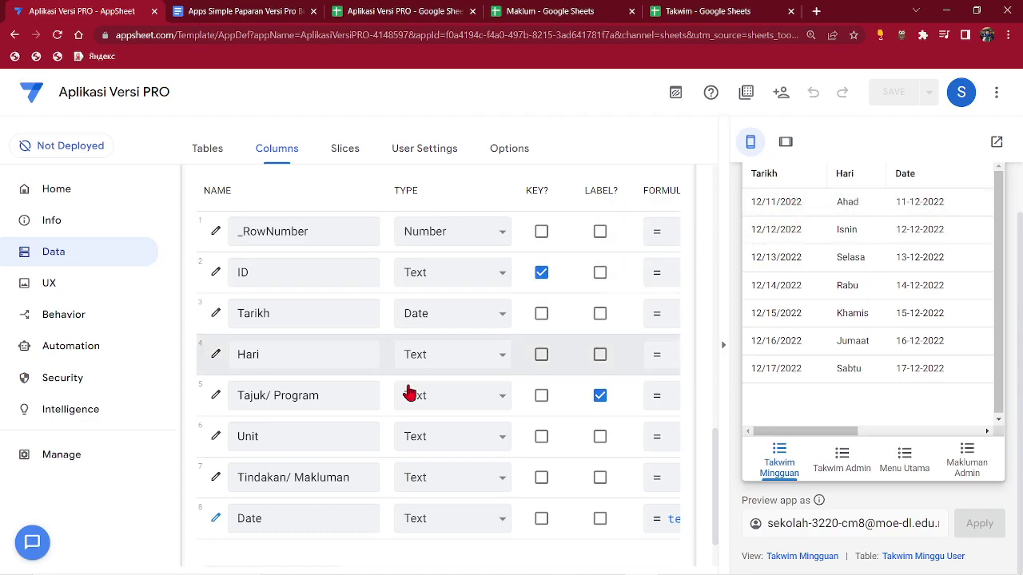
Step: Set the Date virtual column's formula to text([Tarikh],"dd/mm/yyyy") and save the app
click(218, 521)
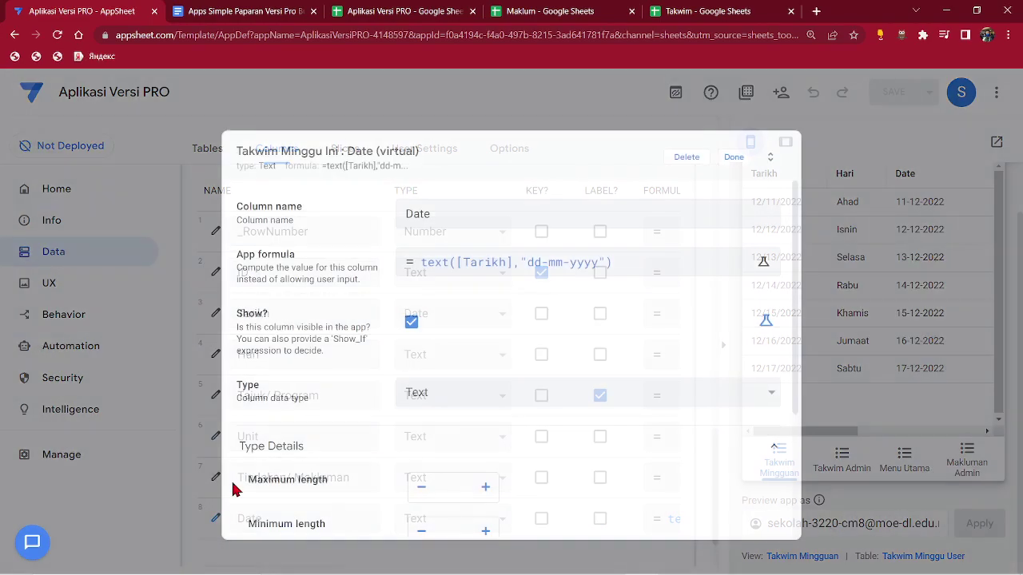
click(480, 265)
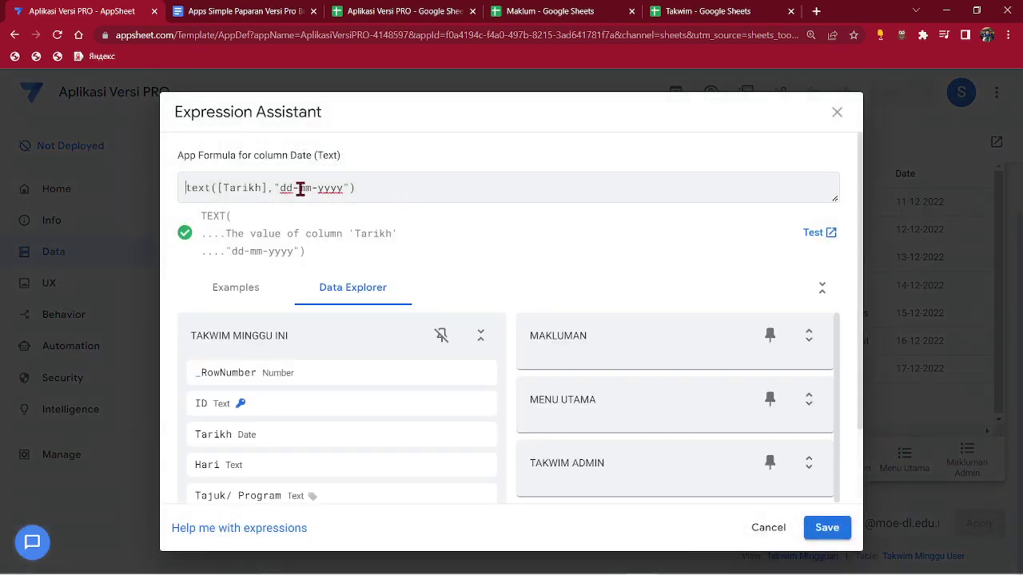
text(/mm/)
click(823, 528)
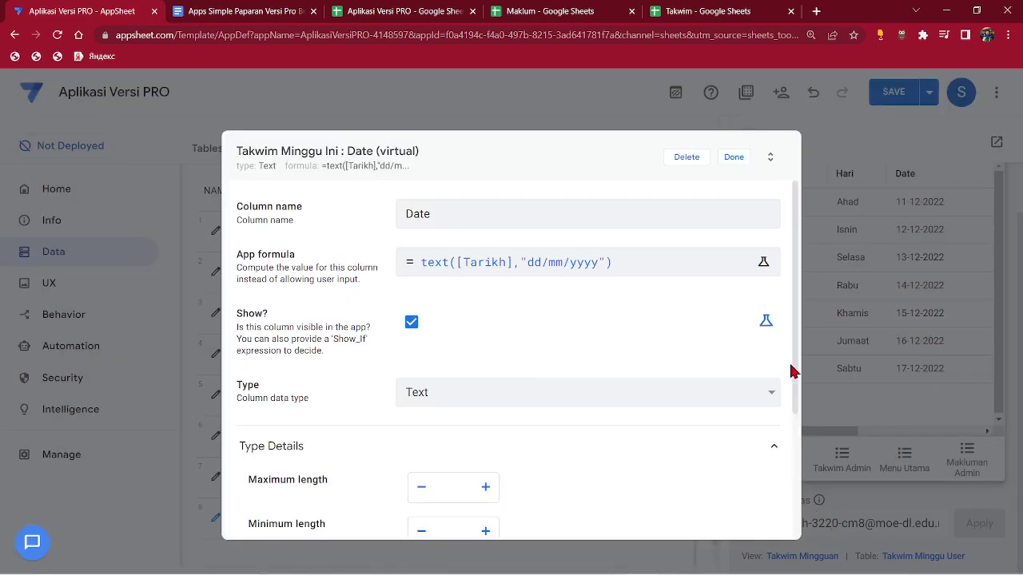
click(730, 159)
click(898, 101)
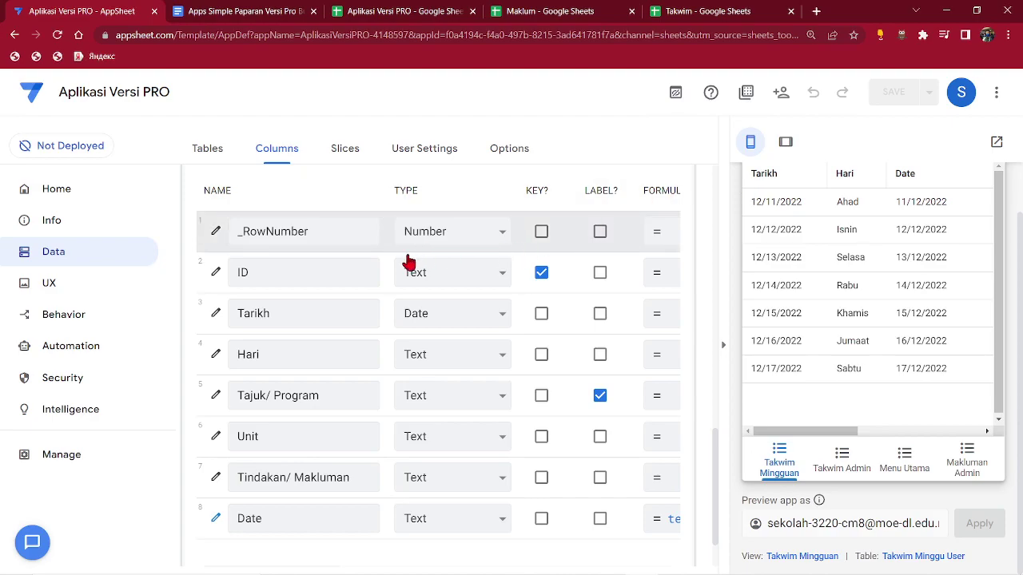
Step: Move Date to the first place in the Takwim Mingguan view's column order and remove Tarikh from it
click(63, 287)
scroll(316, 348, down, 1)
scroll(316, 348, down, 6)
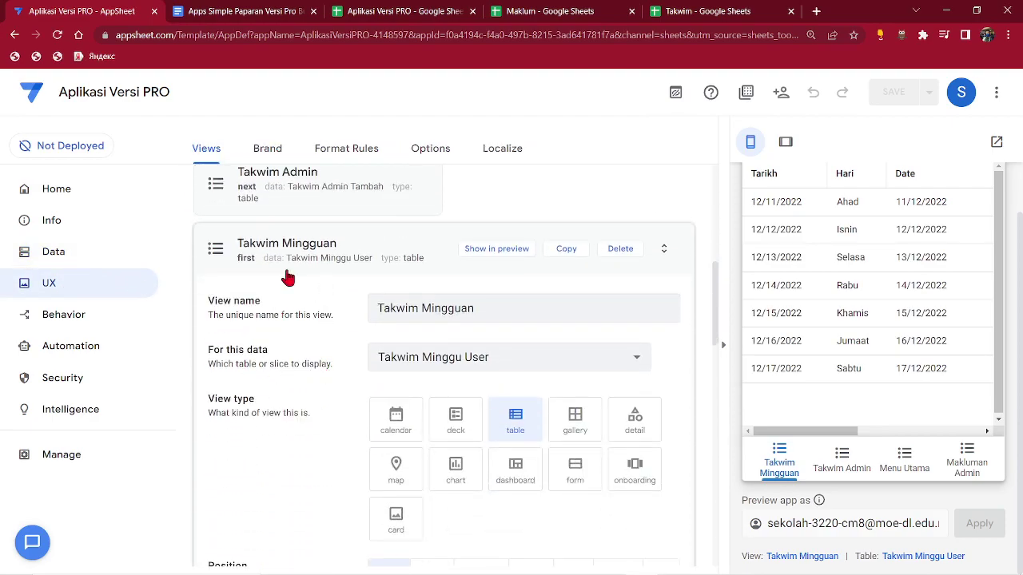
scroll(370, 367, down, 6)
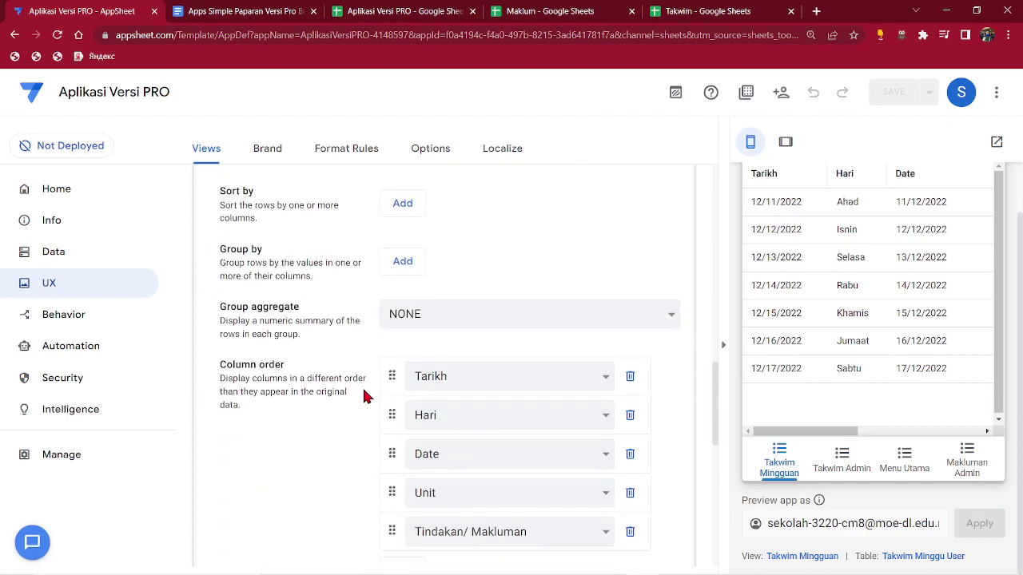
scroll(356, 421, down, 2)
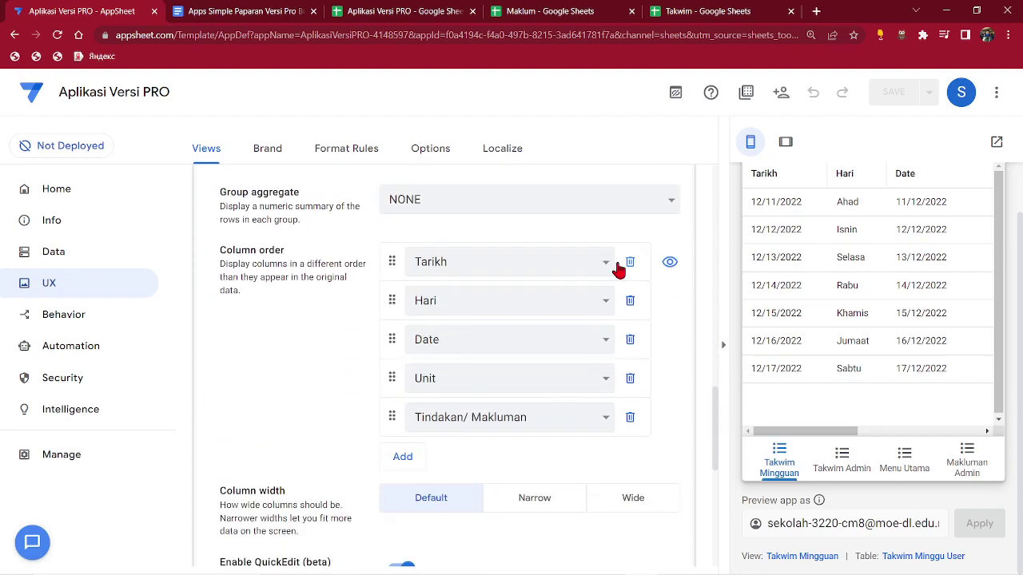
drag(391, 274, 392, 264)
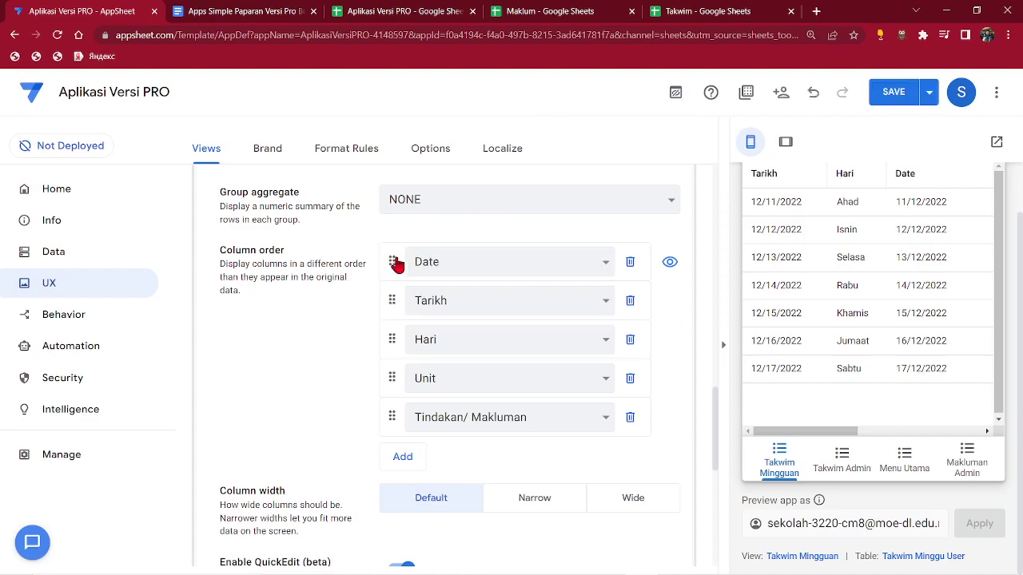
click(630, 301)
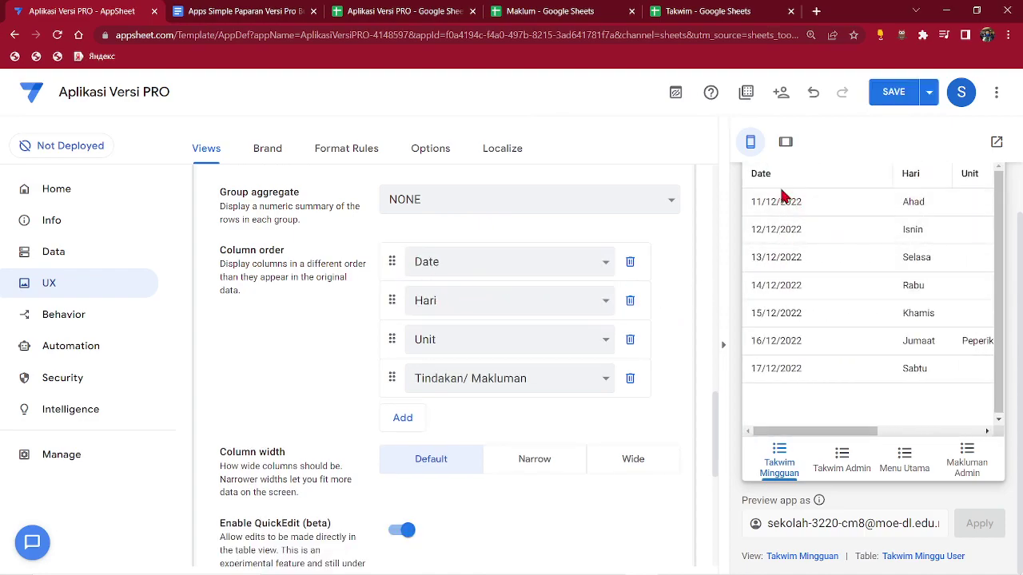
Step: Narrow the Date and Unit columns in the Takwim Mingguan preview, view the 11/12/2022 row's details, and return to the table
drag(886, 176, 807, 191)
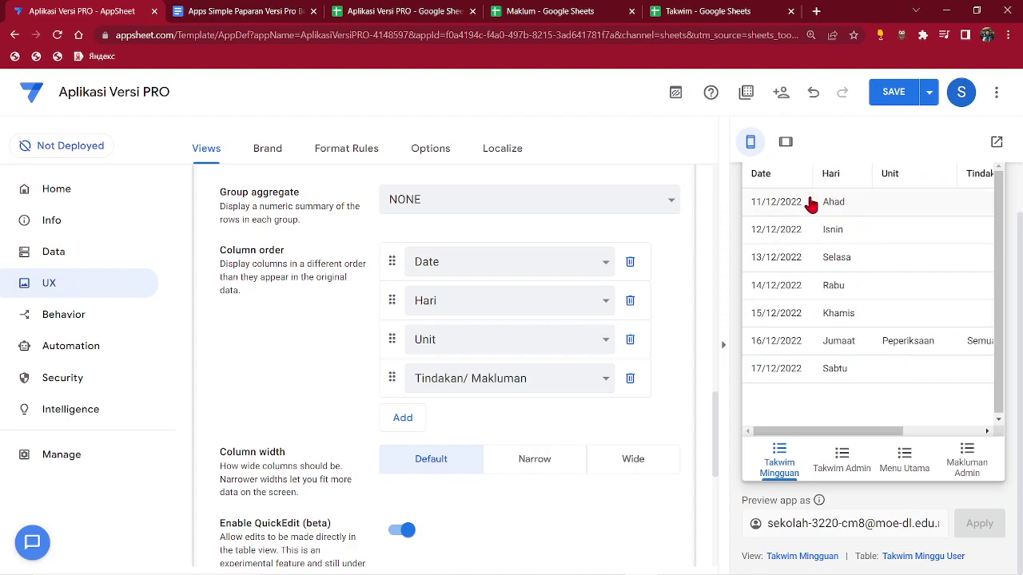
drag(955, 167, 941, 170)
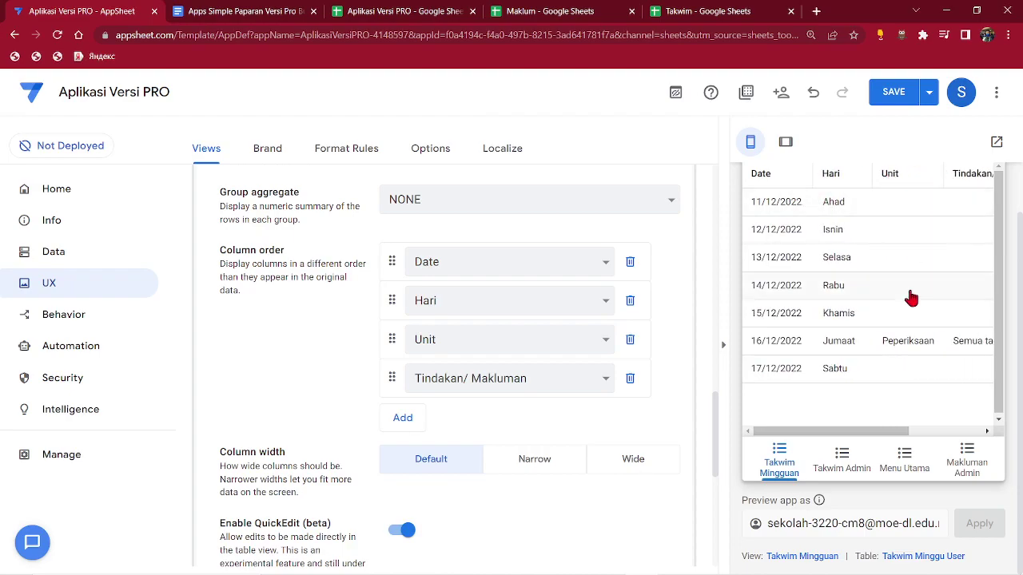
drag(881, 432, 800, 416)
click(826, 212)
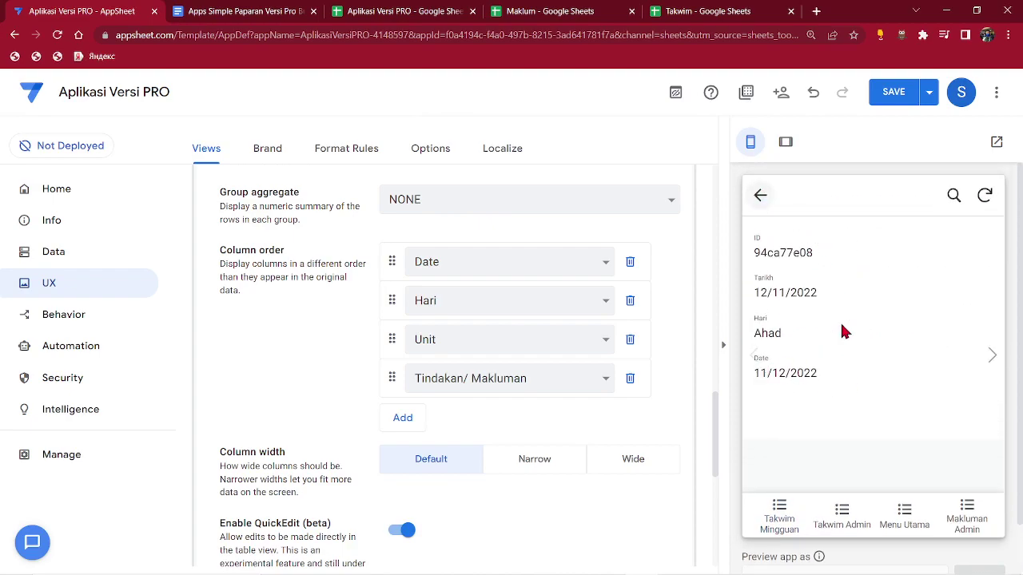
click(785, 515)
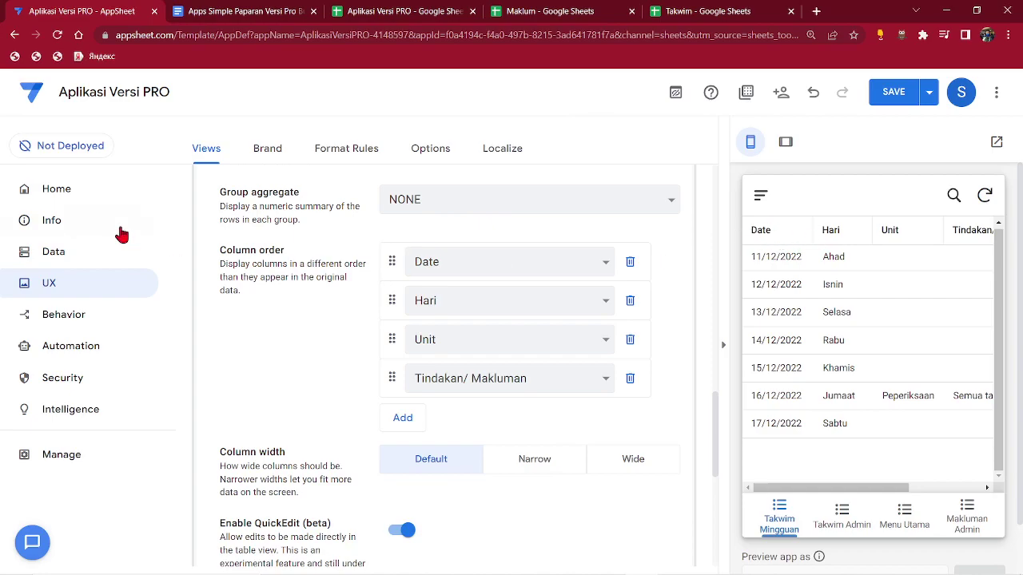
Step: Set the display name of the Date virtual column in Takwim Minggu Ini to Tarikh and save the app
click(56, 253)
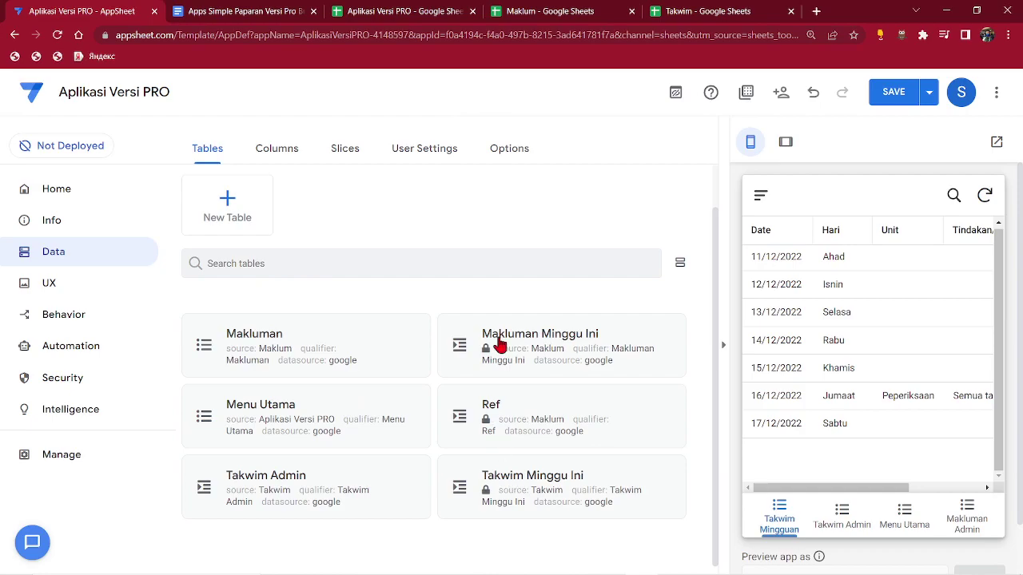
click(507, 485)
click(462, 197)
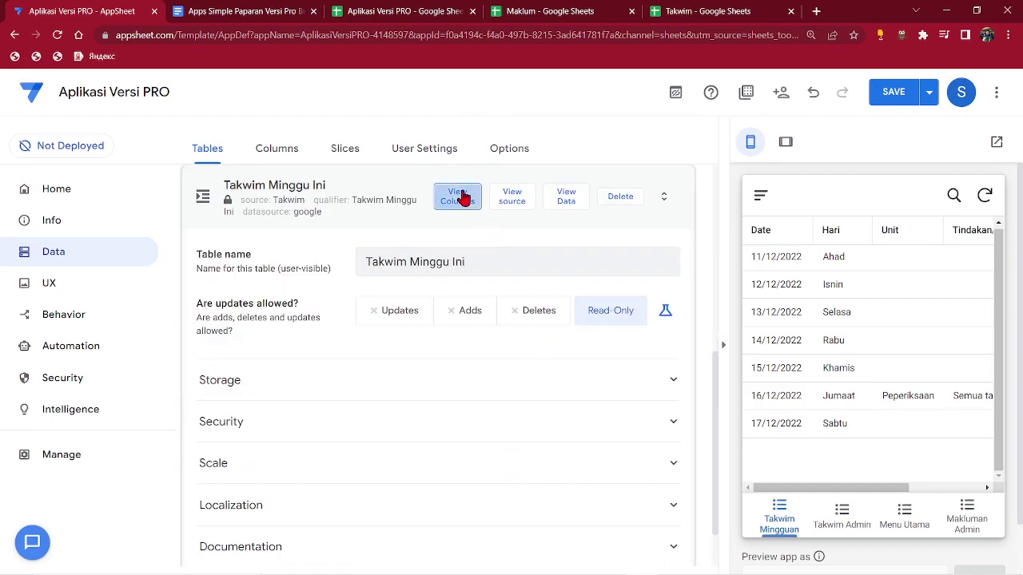
scroll(286, 361, down, 3)
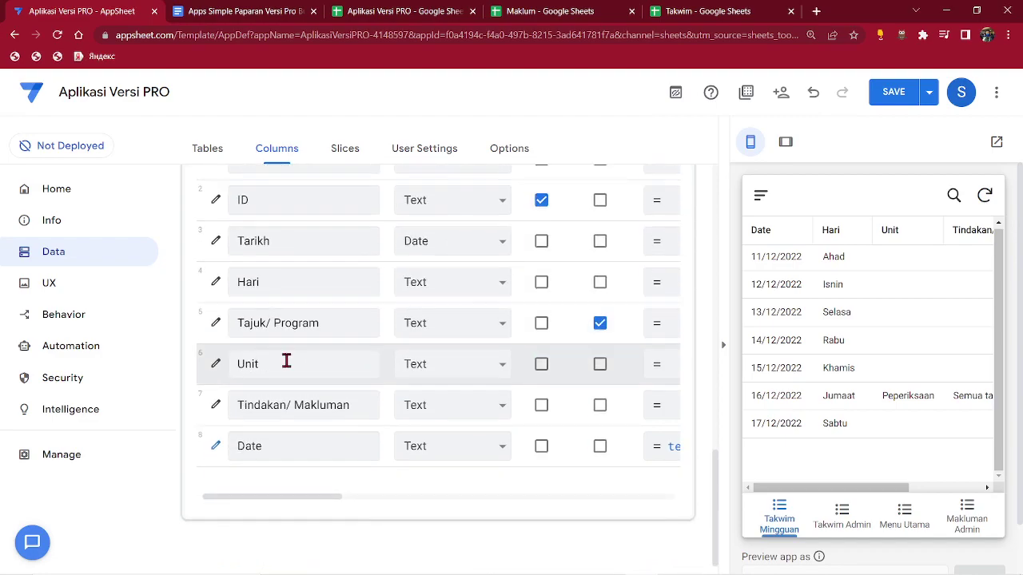
click(216, 448)
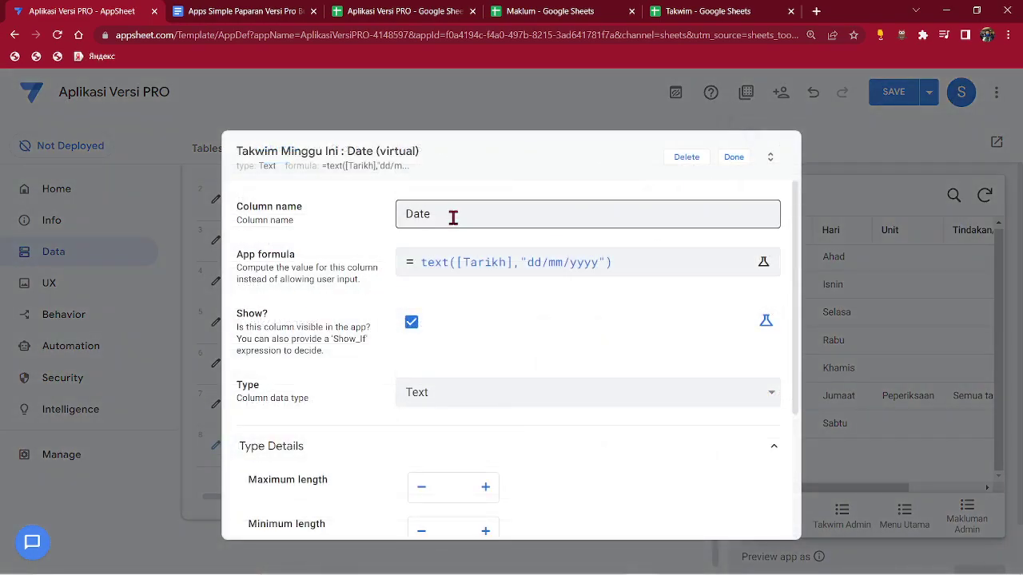
scroll(422, 347, down, 1)
scroll(436, 219, up, 1)
scroll(332, 376, down, 2)
click(317, 457)
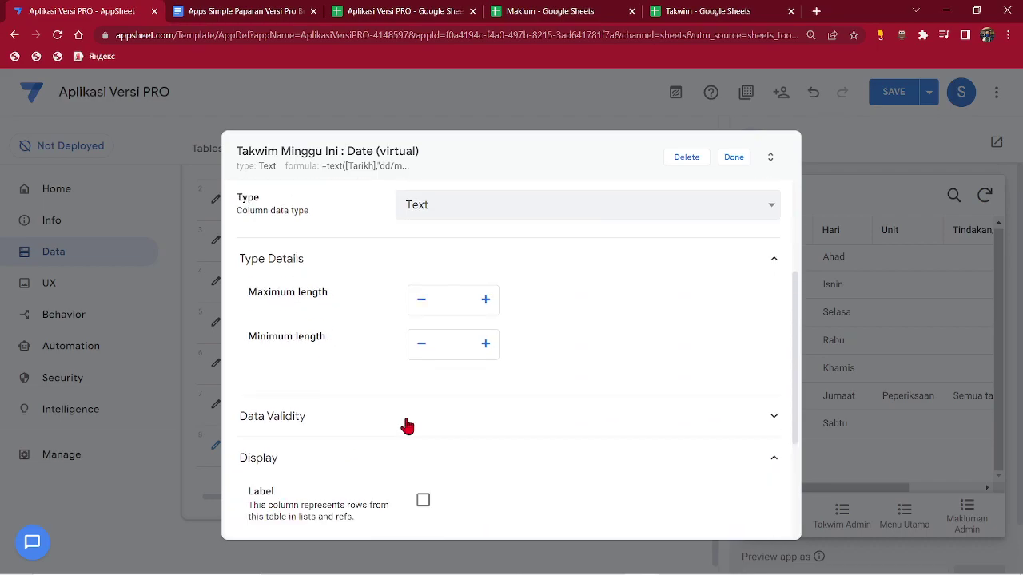
scroll(432, 419, down, 2)
click(468, 369)
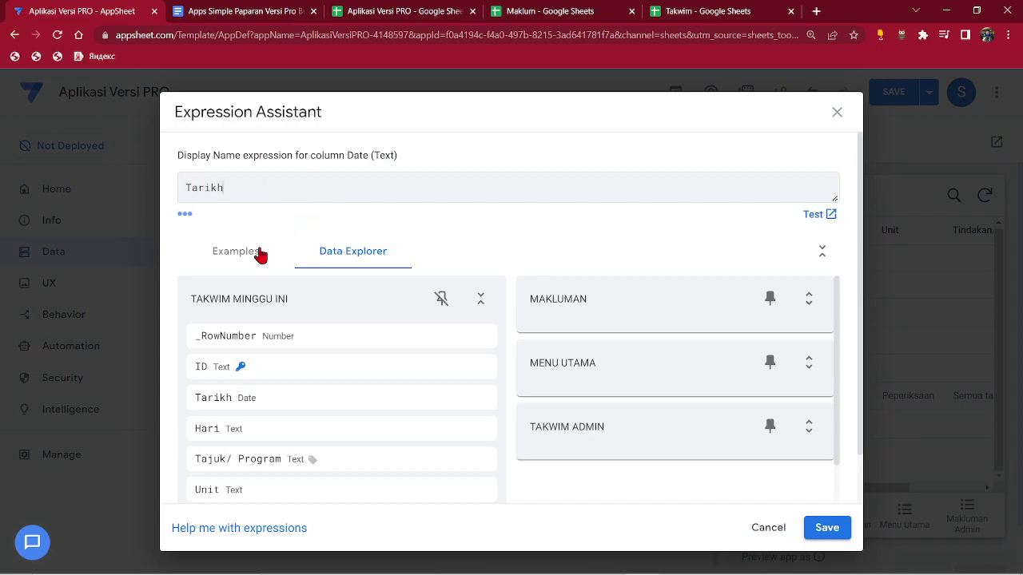
click(826, 534)
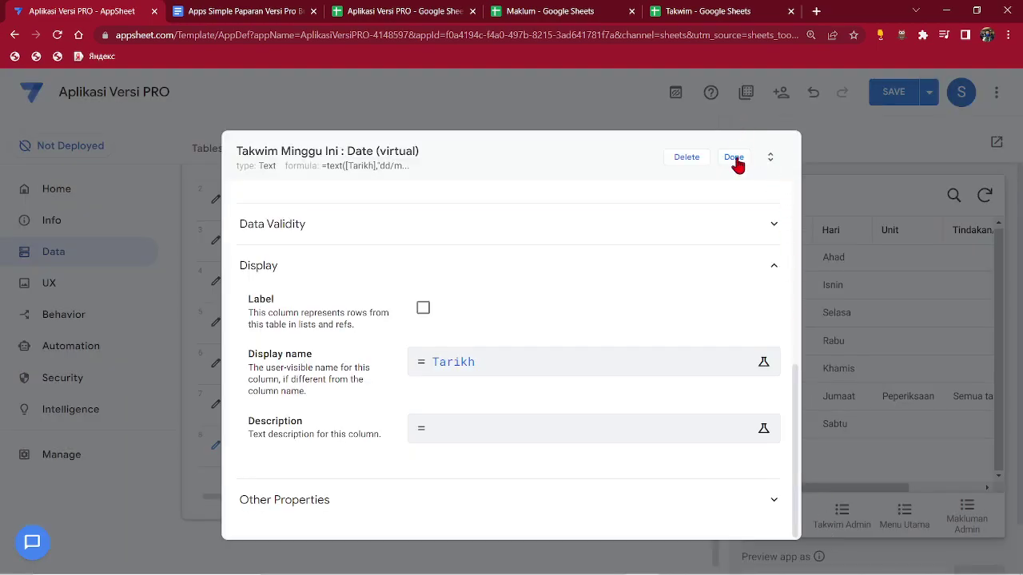
click(737, 164)
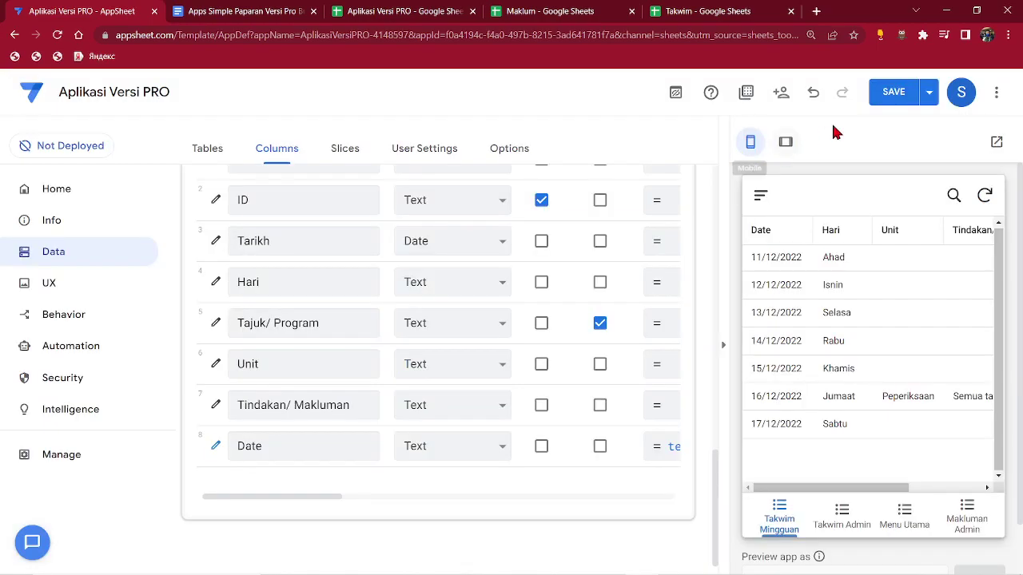
click(889, 94)
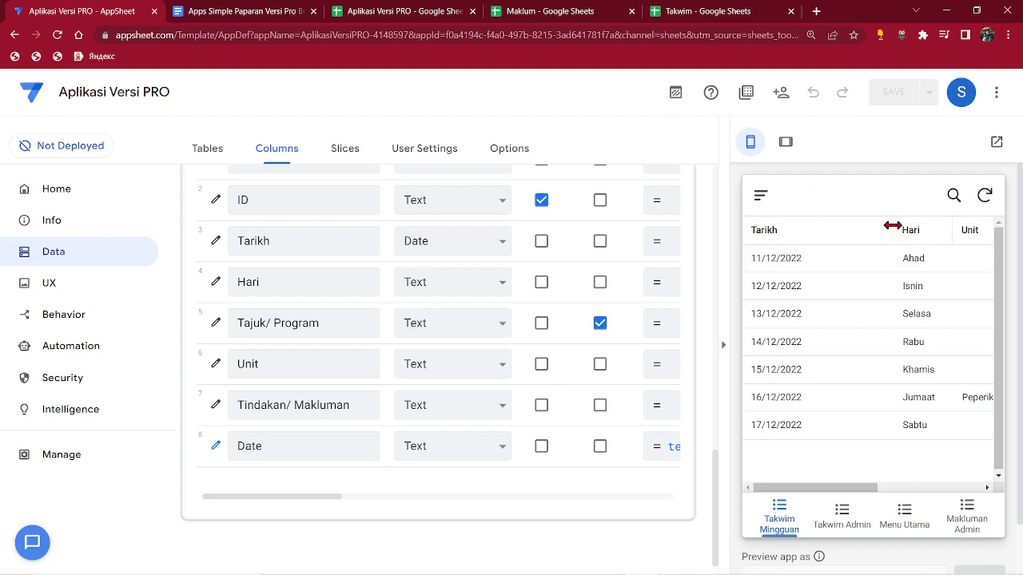
Step: Narrow the Tarikh column in the Takwim Mingguan preview and look across the table to the Tindakan/ Makluman column
drag(892, 226, 849, 231)
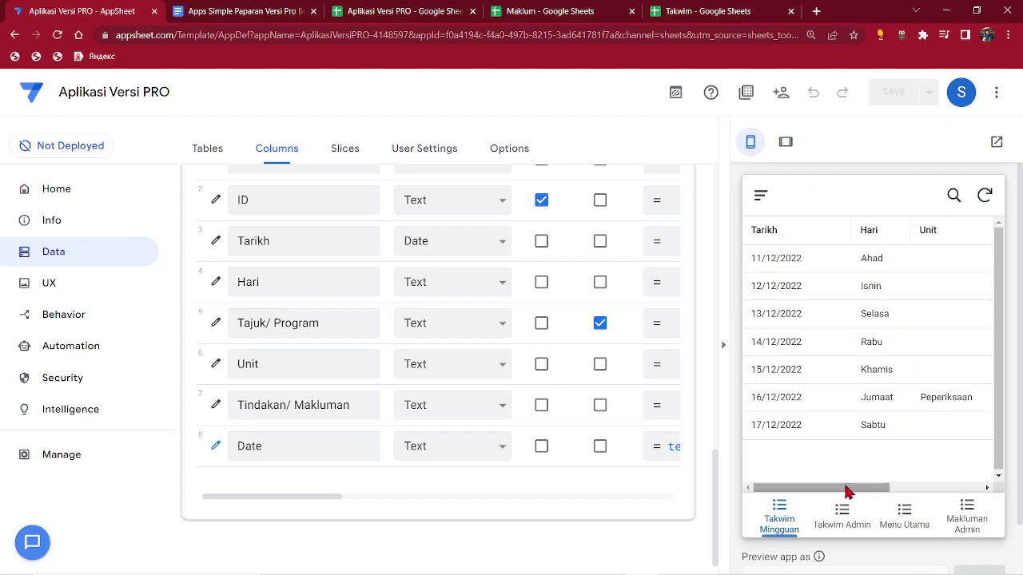
mouse_move(847, 492)
mouse_down()
mouse_move(950, 486)
mouse_move(828, 478)
mouse_move(961, 494)
mouse_move(857, 480)
mouse_up()
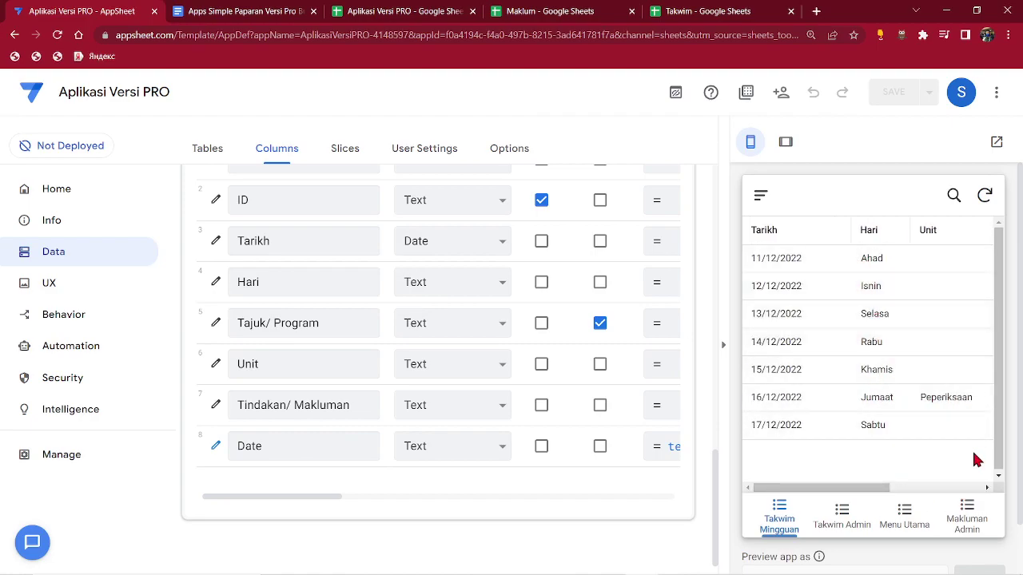
drag(868, 494, 950, 489)
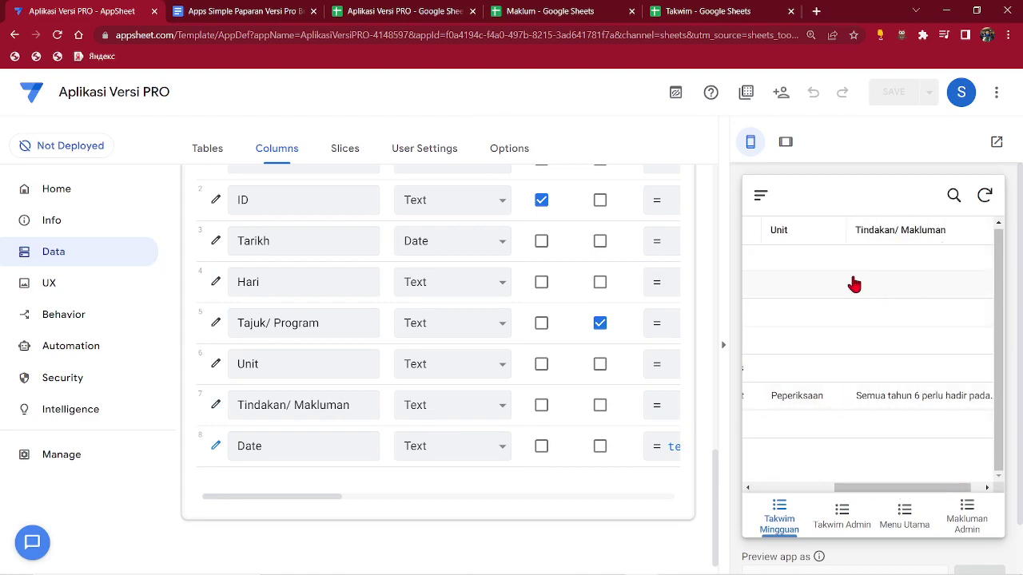
drag(887, 488, 805, 488)
Step: Turn off QuickEdit for the Takwim Mingguan view
scroll(183, 306, up, 2)
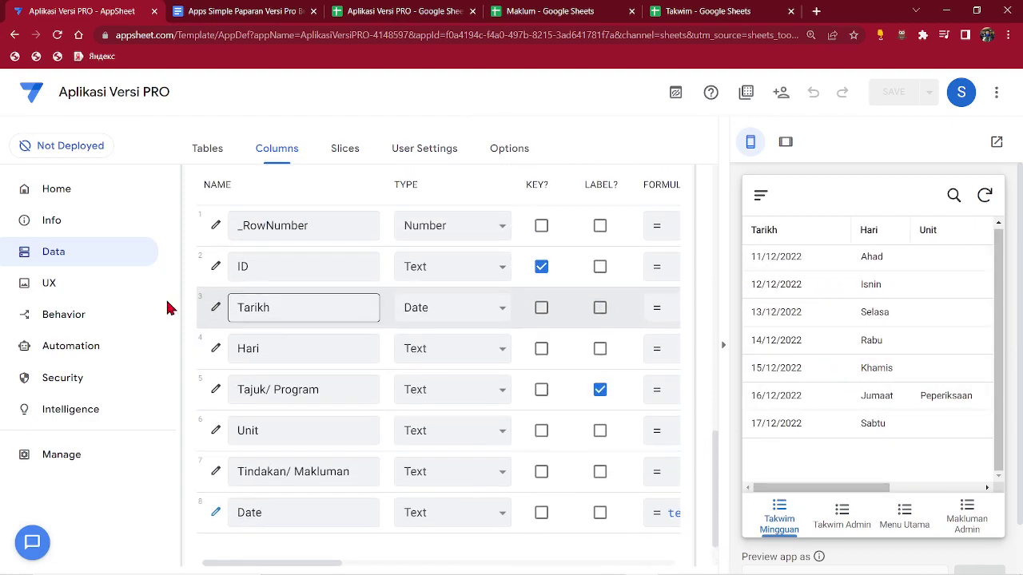
click(50, 284)
scroll(372, 349, down, 4)
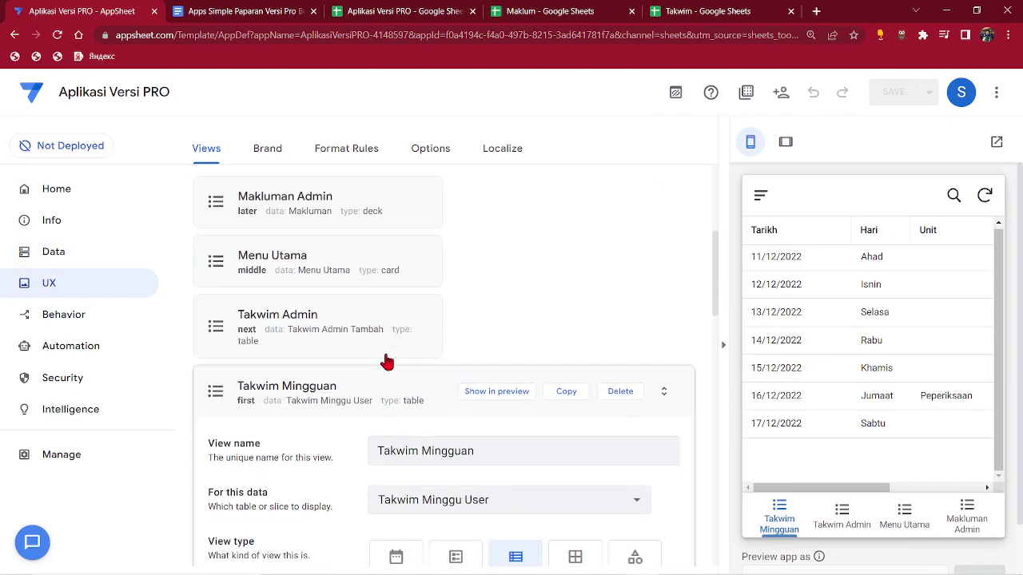
scroll(386, 361, down, 2)
scroll(310, 272, down, 9)
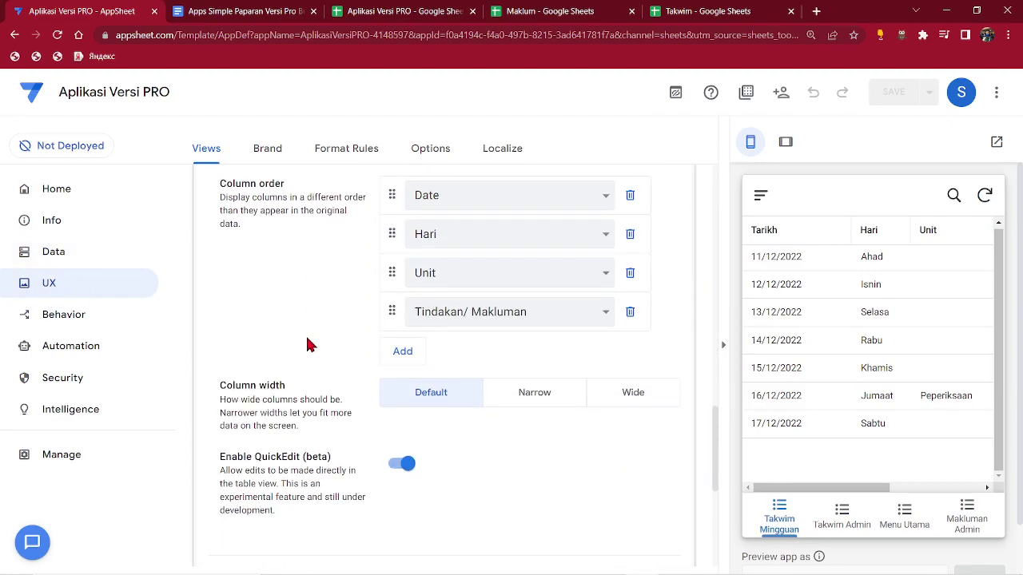
scroll(319, 359, down, 3)
scroll(324, 370, up, 6)
scroll(322, 373, up, 7)
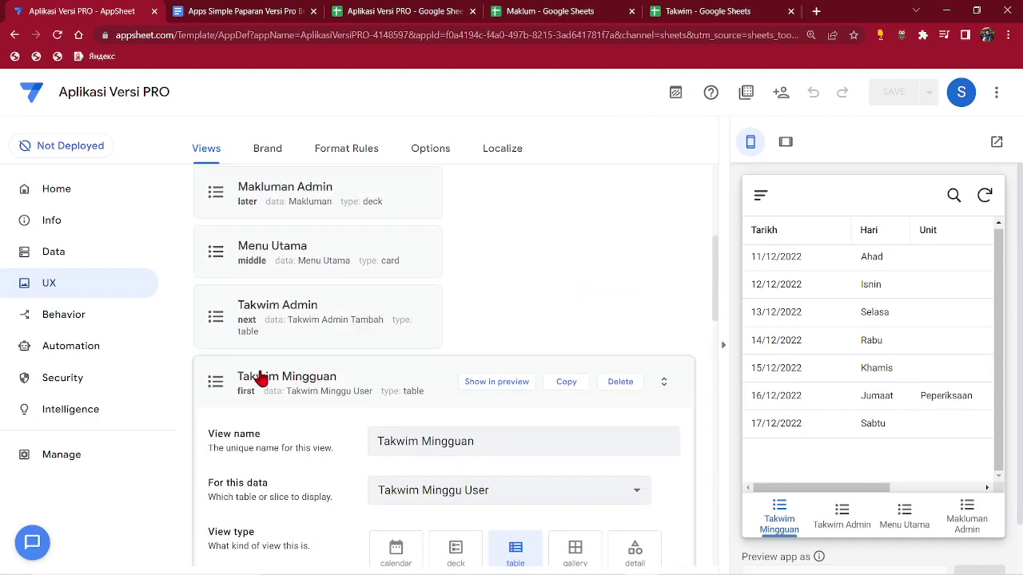
scroll(263, 397, down, 10)
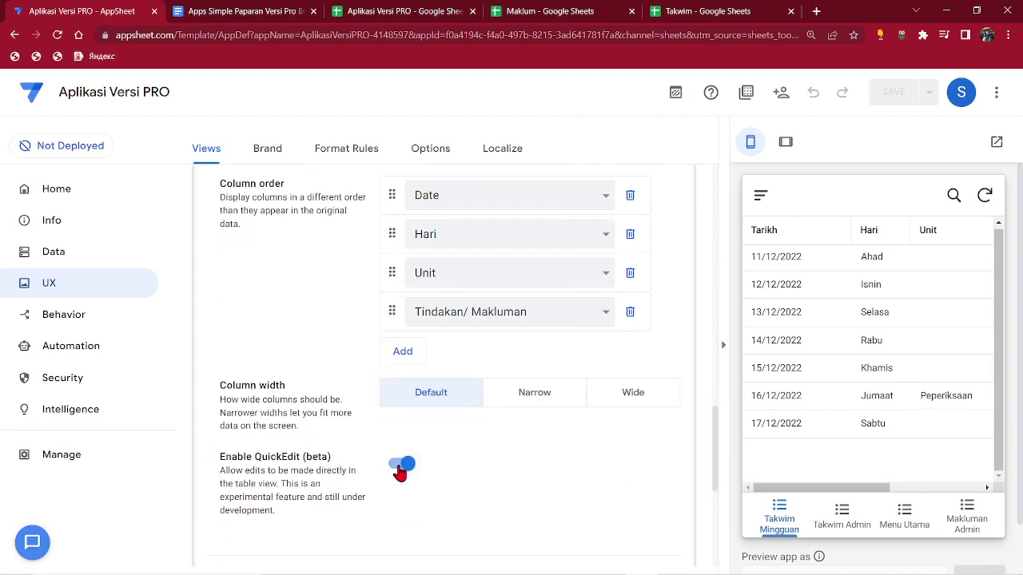
click(401, 467)
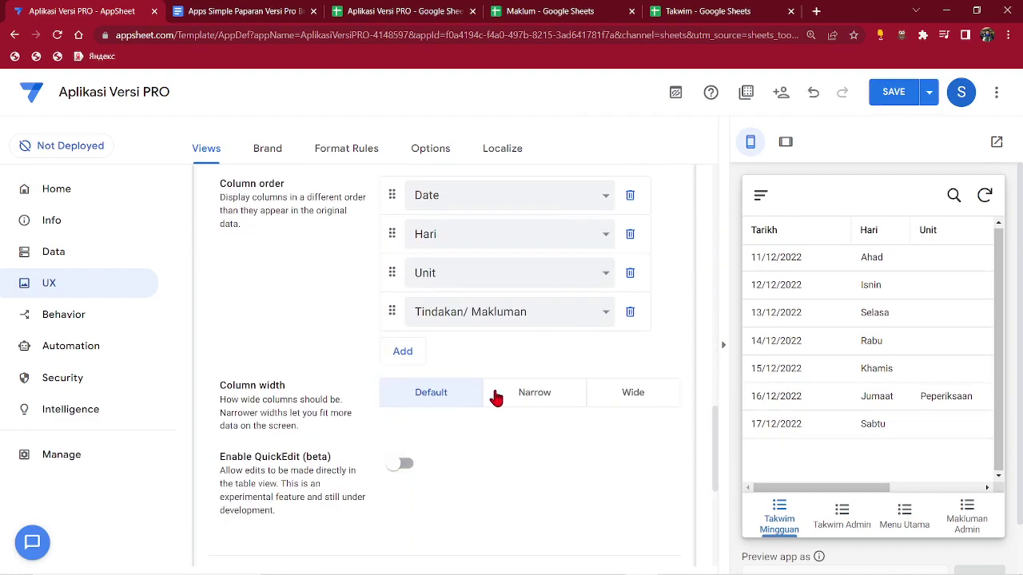
drag(860, 487, 722, 454)
Step: Check the Row Selected event action choices in the Takwim Mingguan view's behavior settings, keep **auto**, and save the app
scroll(555, 445, down, 3)
click(360, 378)
scroll(357, 385, down, 2)
scroll(360, 396, down, 3)
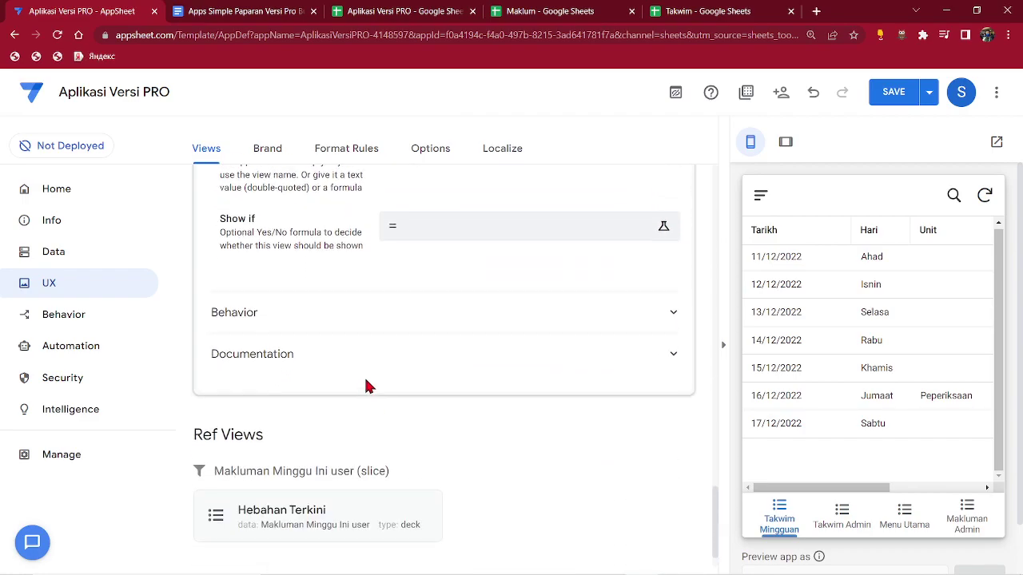
click(355, 315)
click(548, 349)
click(552, 350)
click(545, 359)
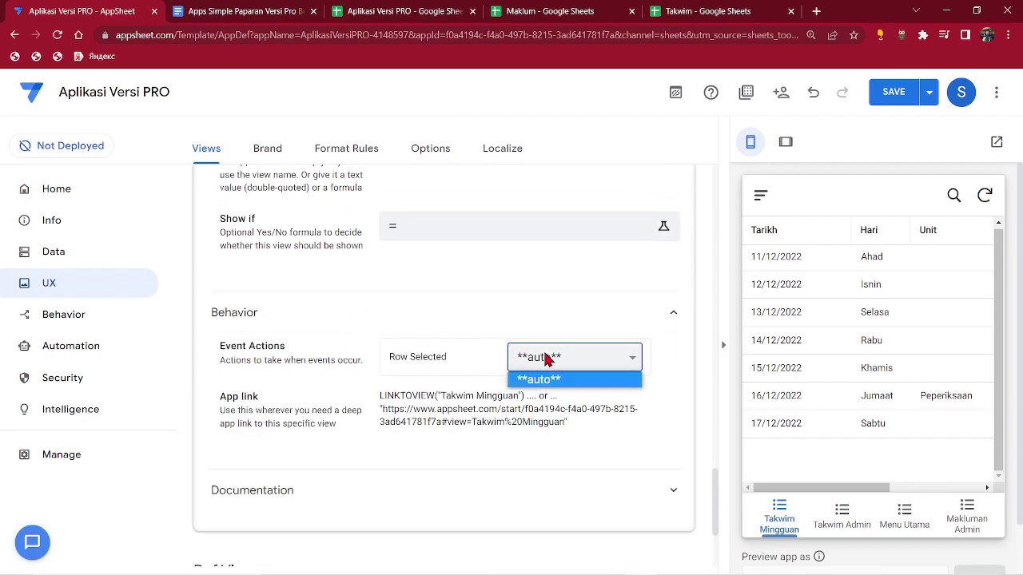
click(547, 359)
click(581, 360)
click(605, 361)
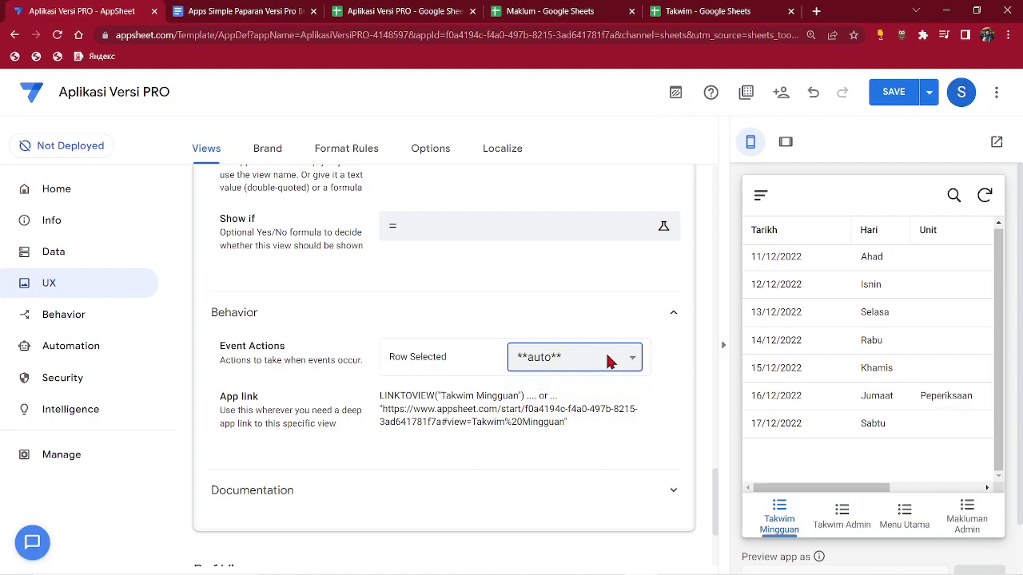
click(887, 92)
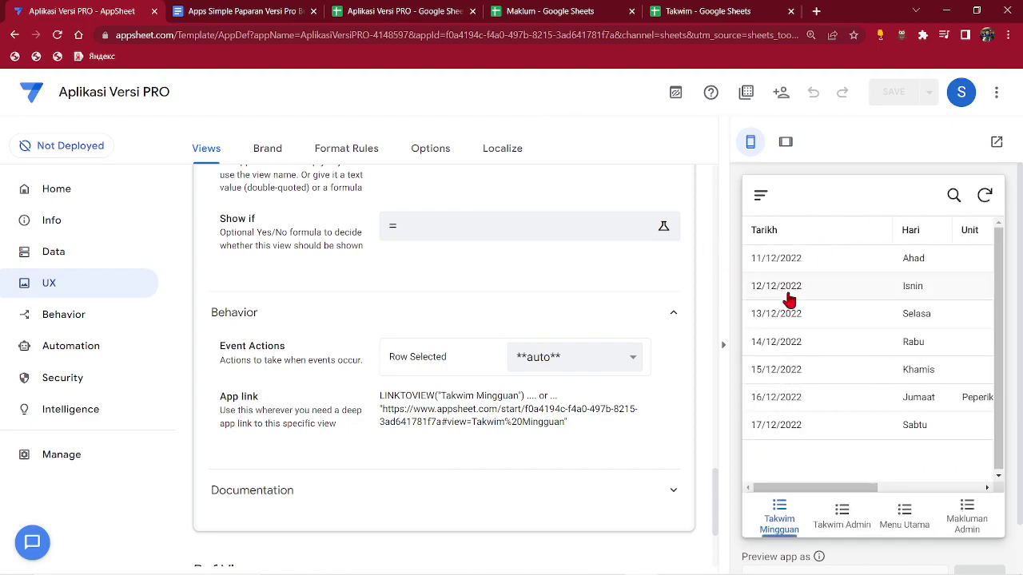
Step: Preview the detail pages of the first Takwim Mingguan rows, including the next record, and return to the table
click(827, 268)
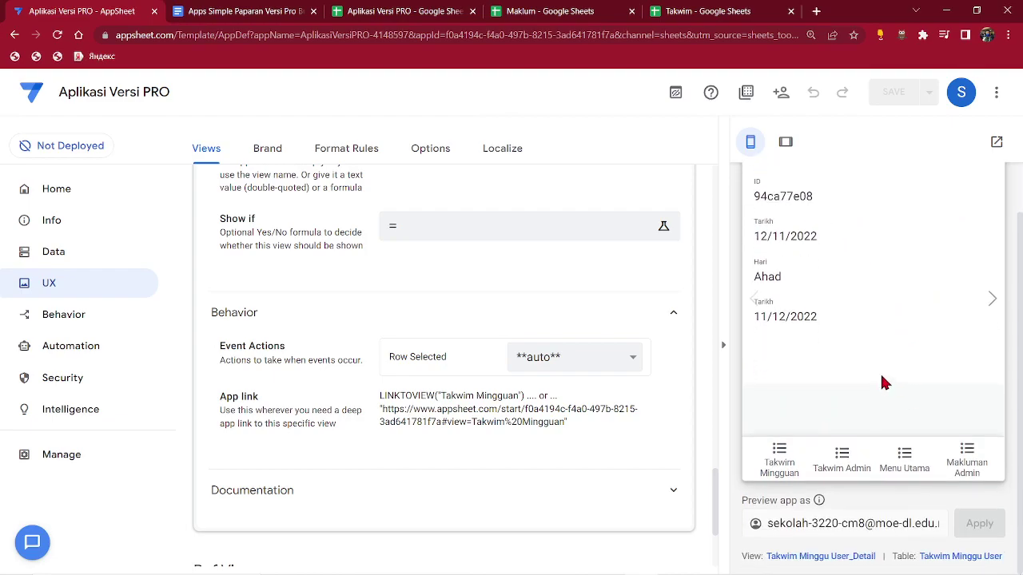
click(991, 357)
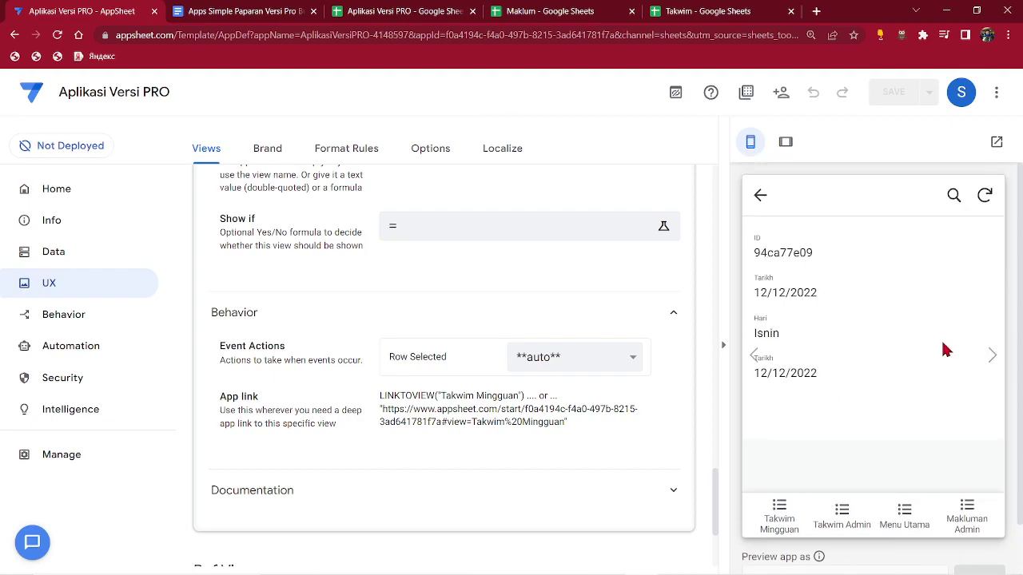
click(747, 366)
click(791, 513)
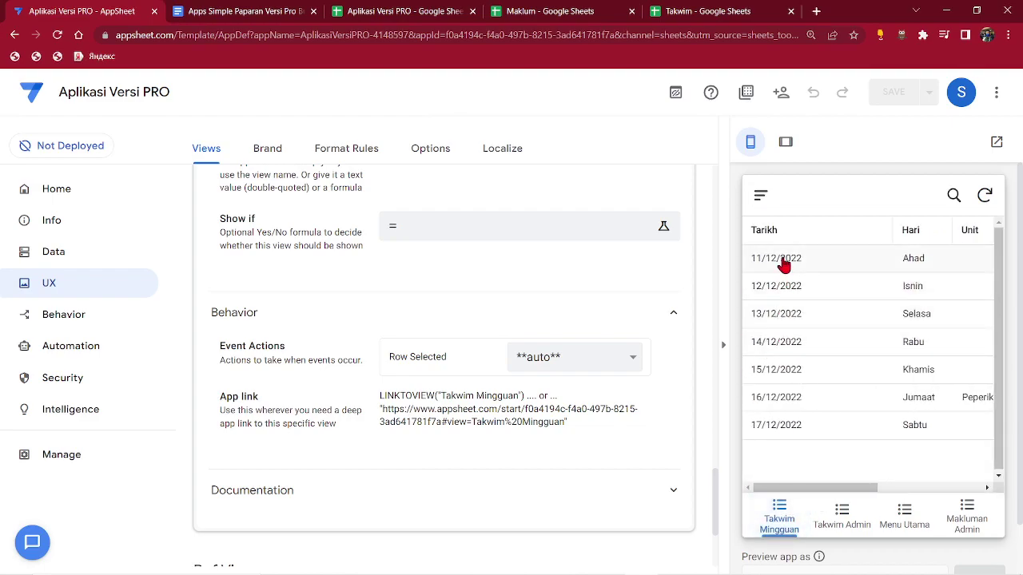
click(792, 264)
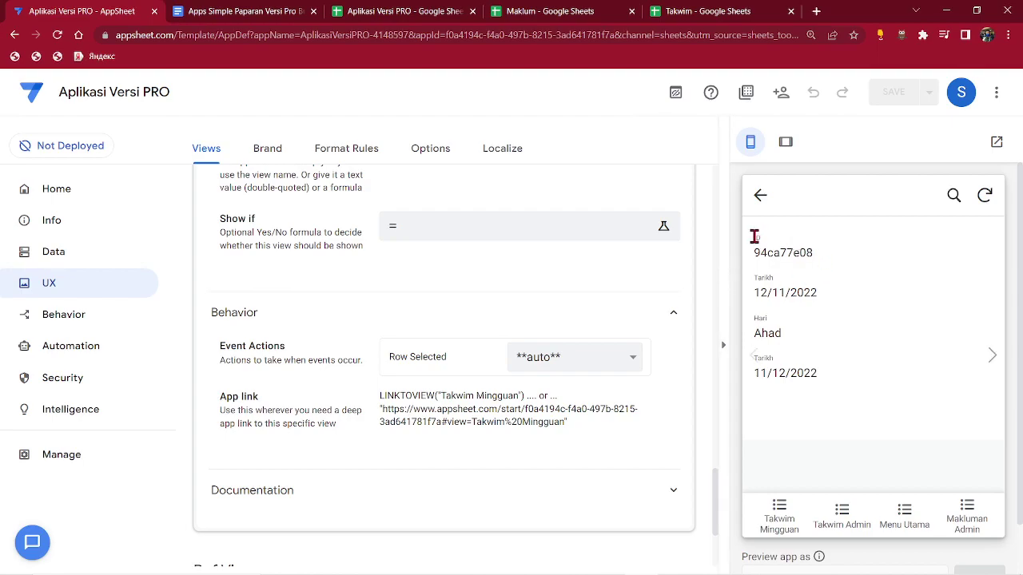
click(761, 197)
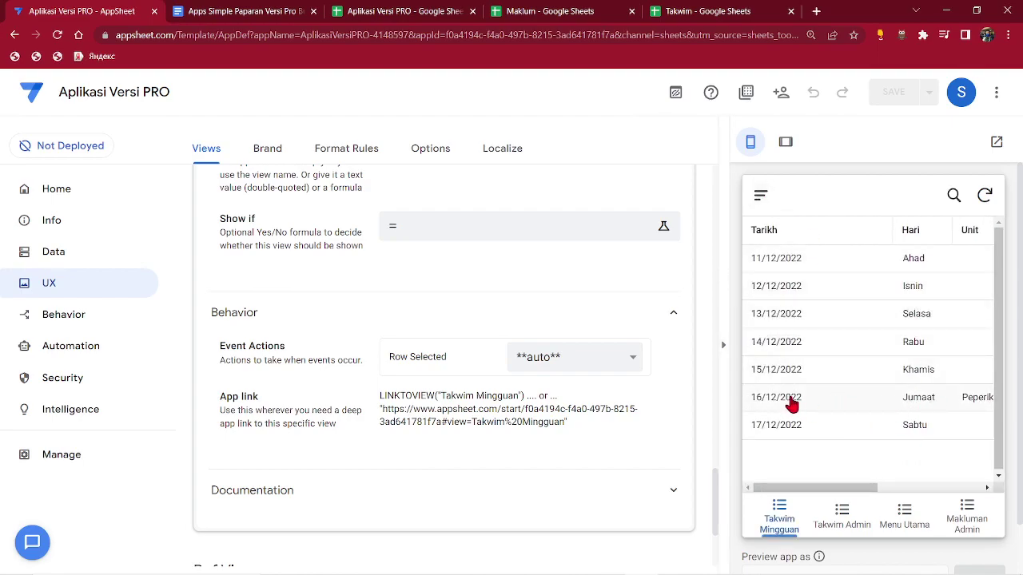
Step: Open the 16/12/2022 row in the preview and examine which fields its detail page shows, including ID and both Tarikh fields
click(933, 404)
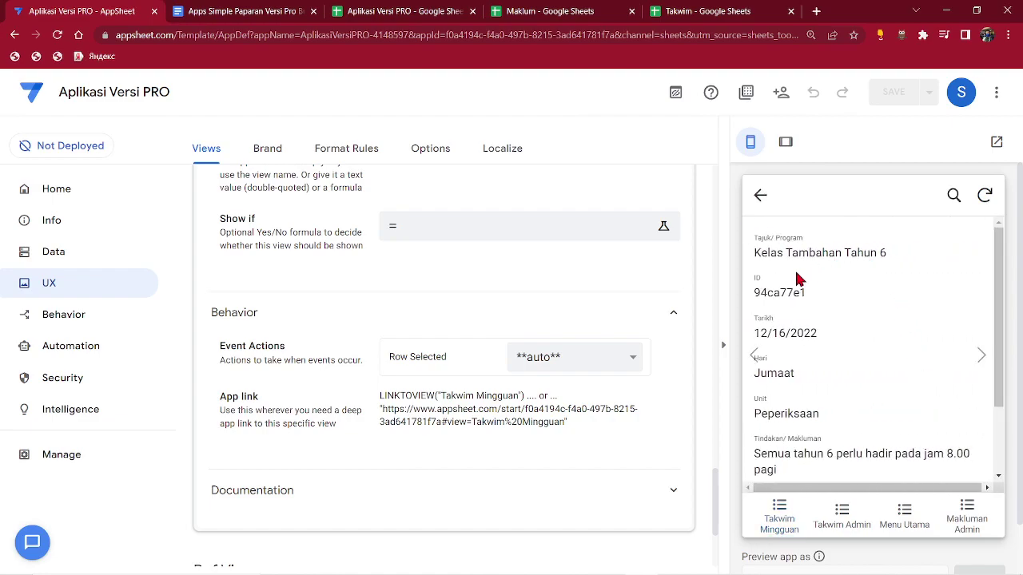
drag(756, 293, 850, 298)
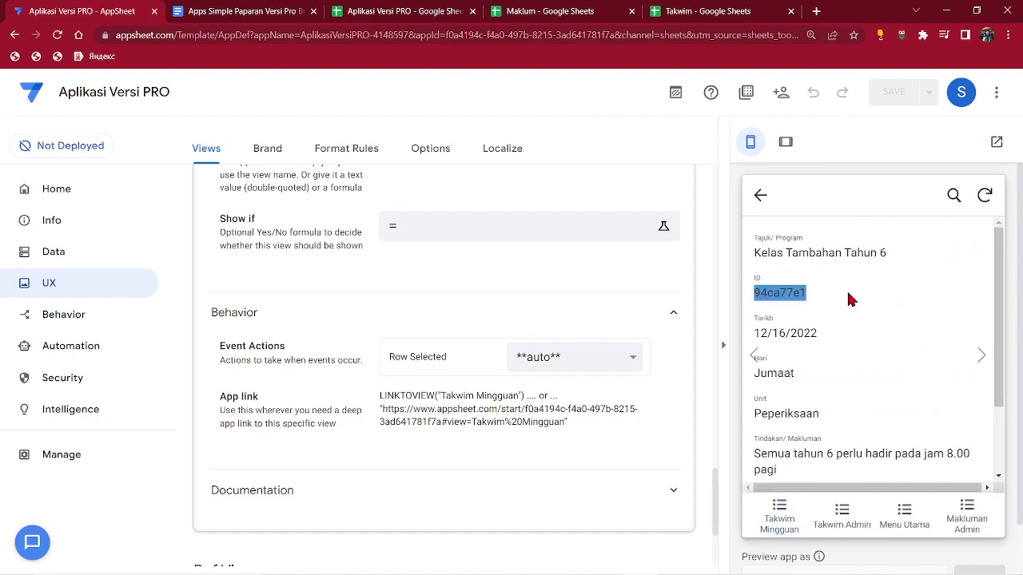
scroll(775, 339, down, 1)
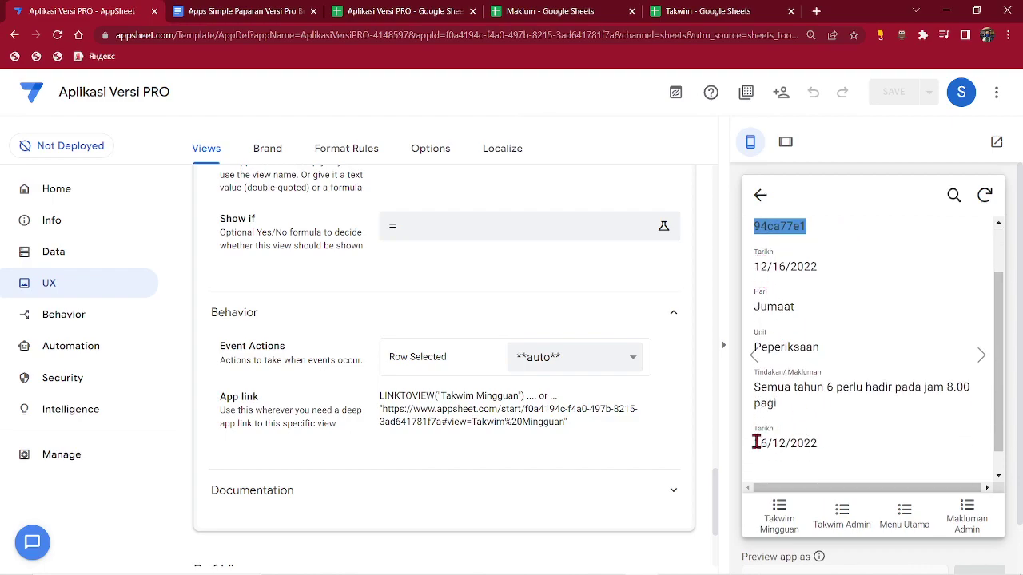
scroll(991, 391, down, 3)
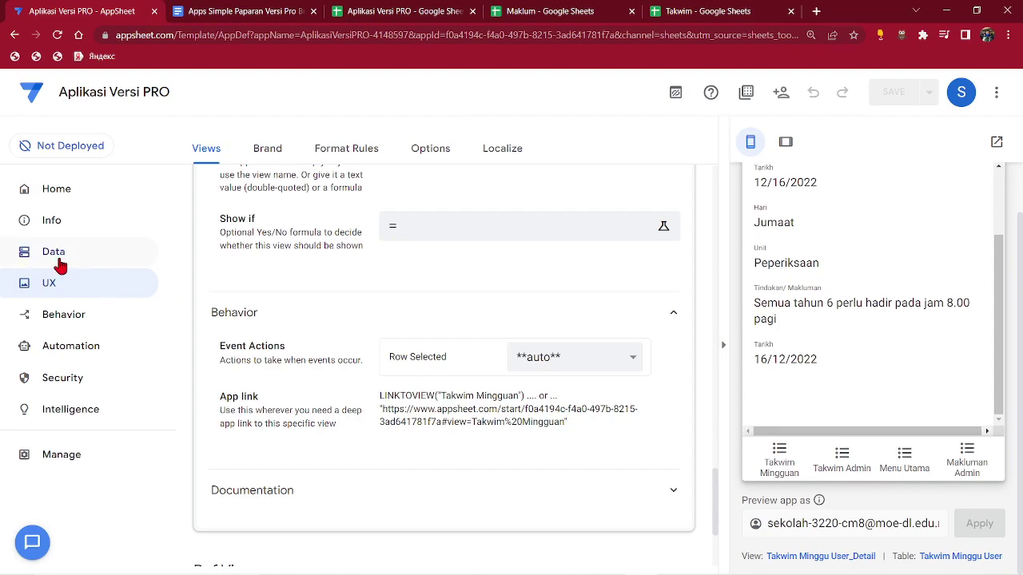
Step: Hide the ID column of the Takwim Minggu Ini table with the Show_If expression false and save the app
click(57, 256)
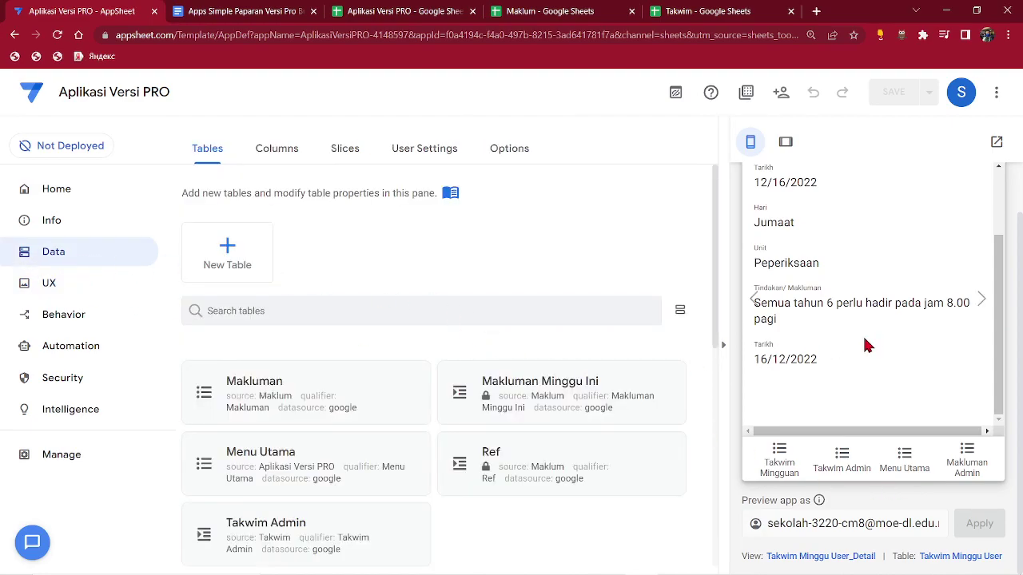
scroll(843, 332, up, 2)
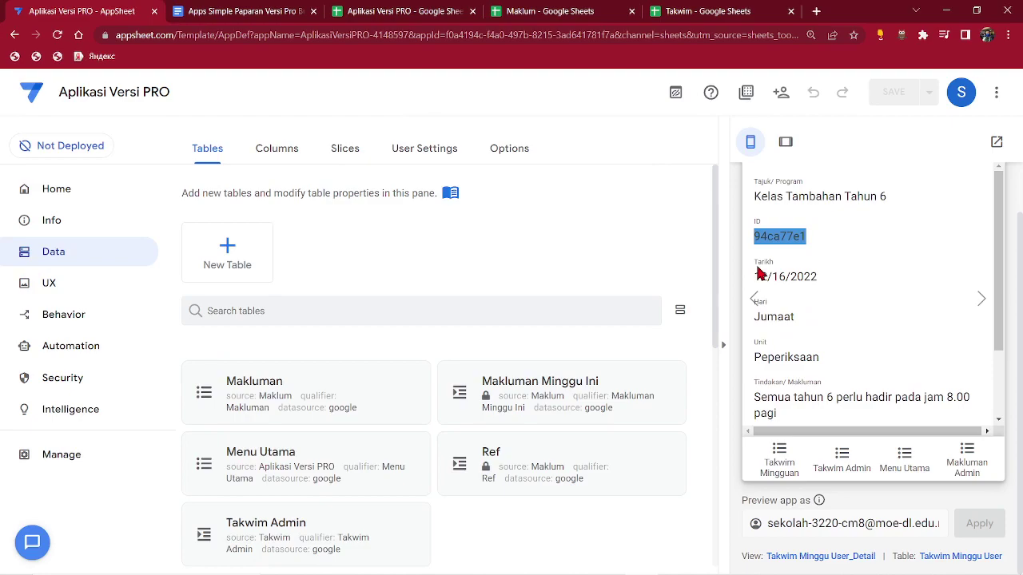
scroll(323, 315, down, 3)
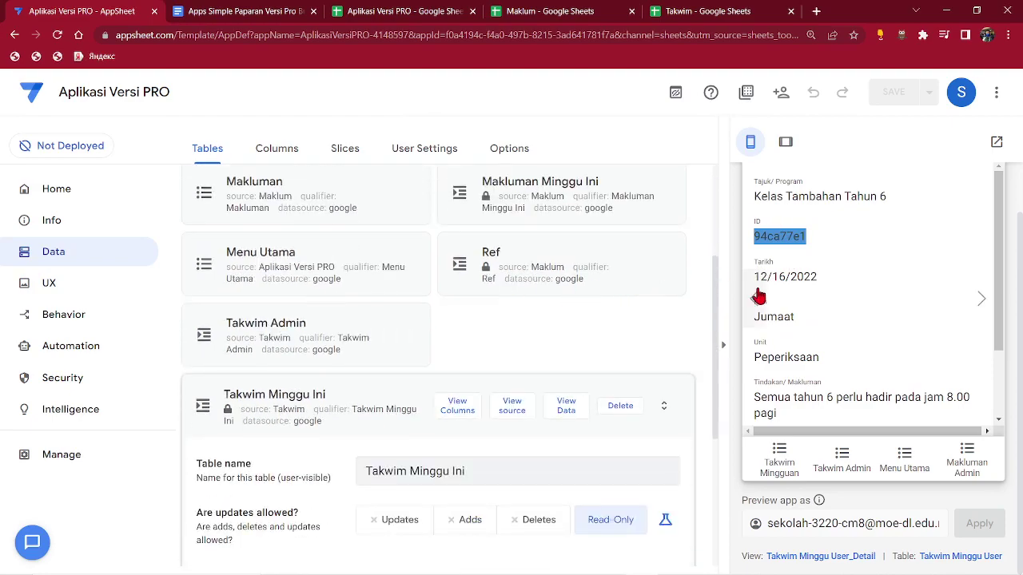
scroll(764, 290, up, 1)
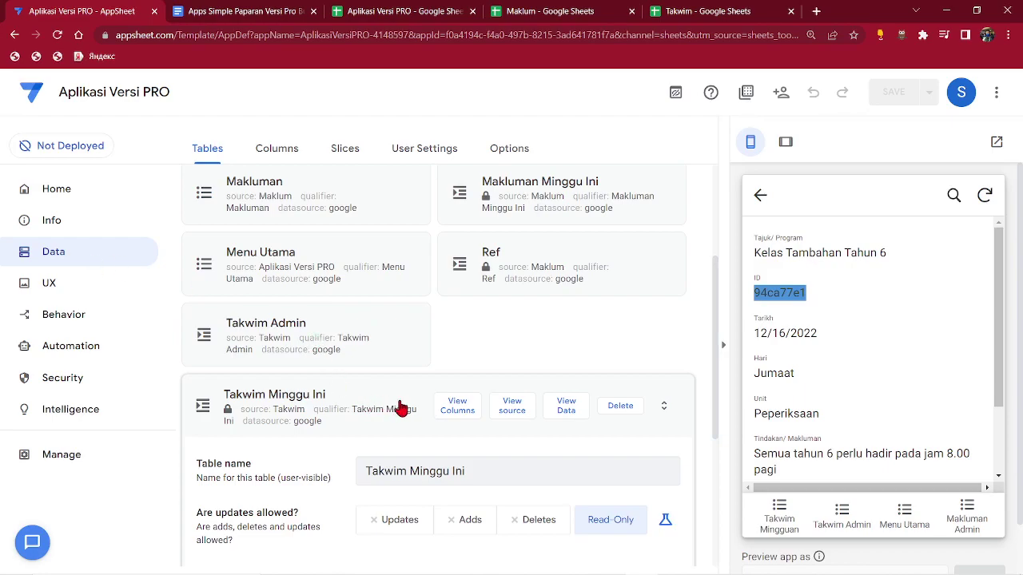
click(458, 410)
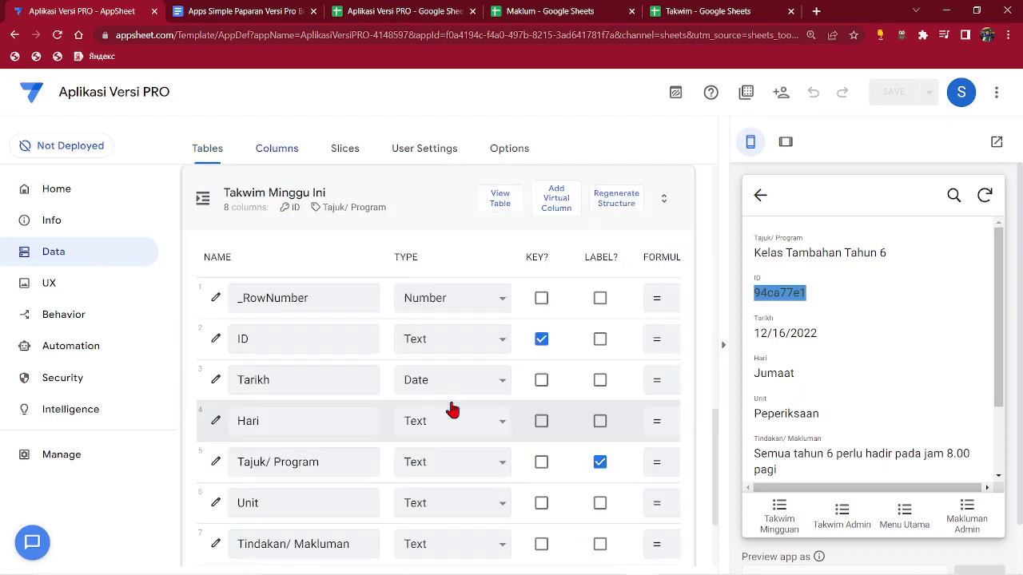
click(215, 340)
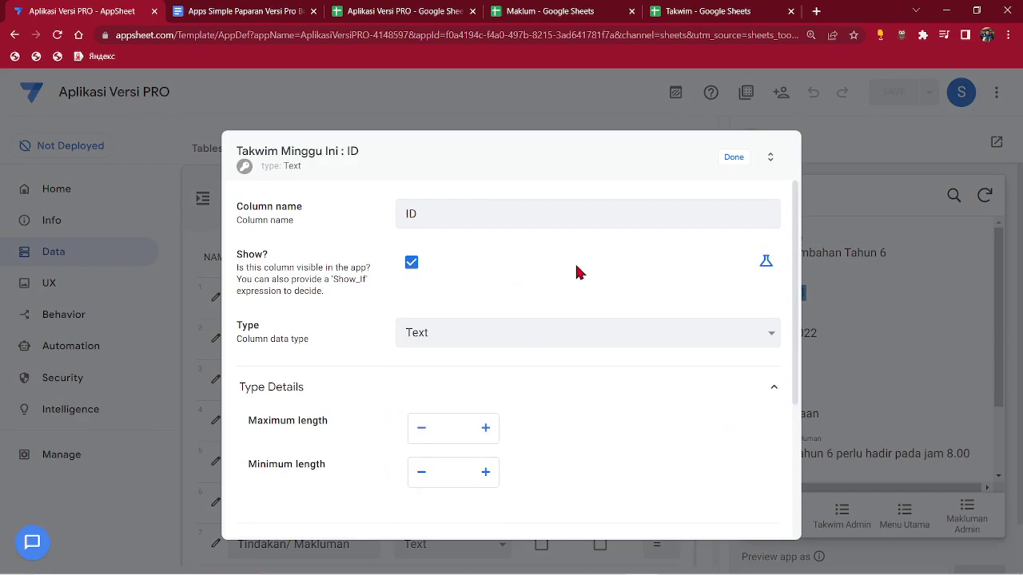
click(763, 258)
click(598, 270)
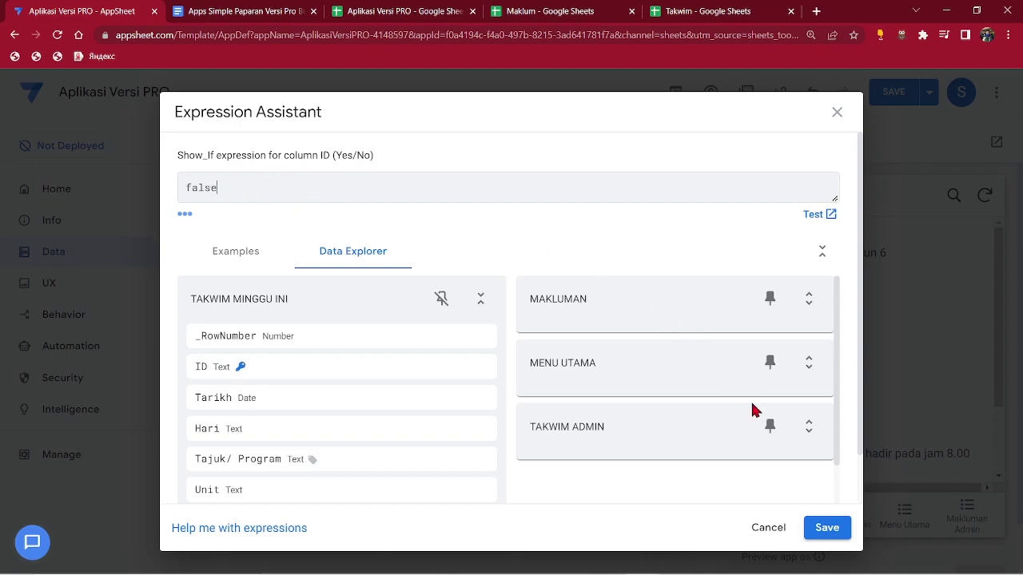
click(827, 530)
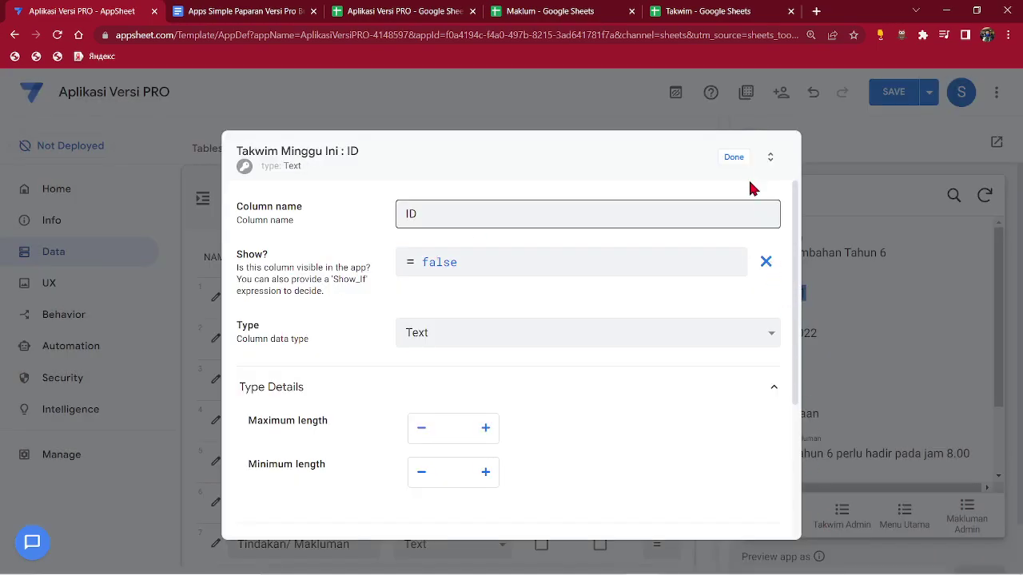
click(734, 158)
click(887, 97)
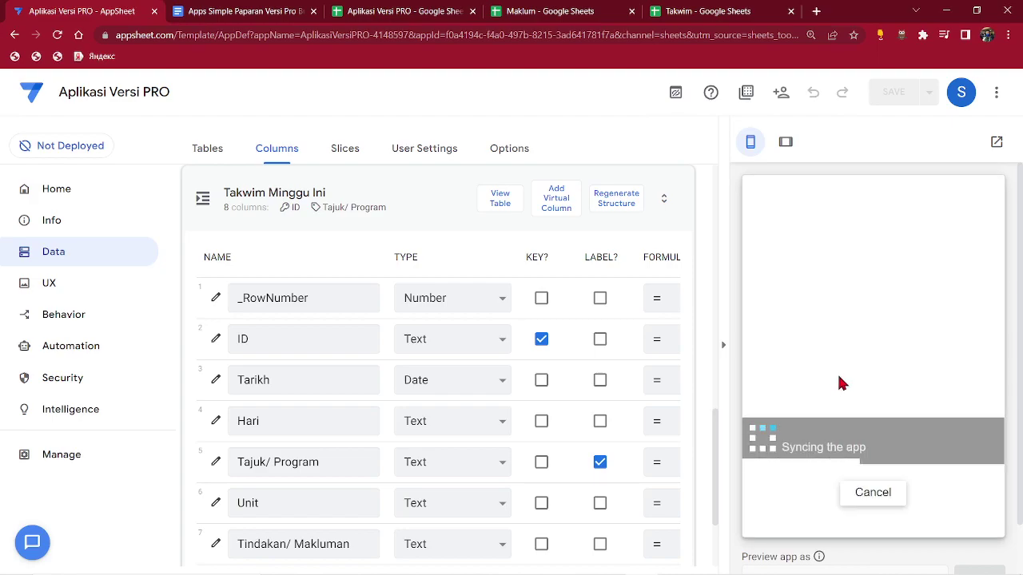
Step: Give the Takwim Minggu User slice custom columns without Tarikh, with Date placed directly after ID, and save the app
click(343, 150)
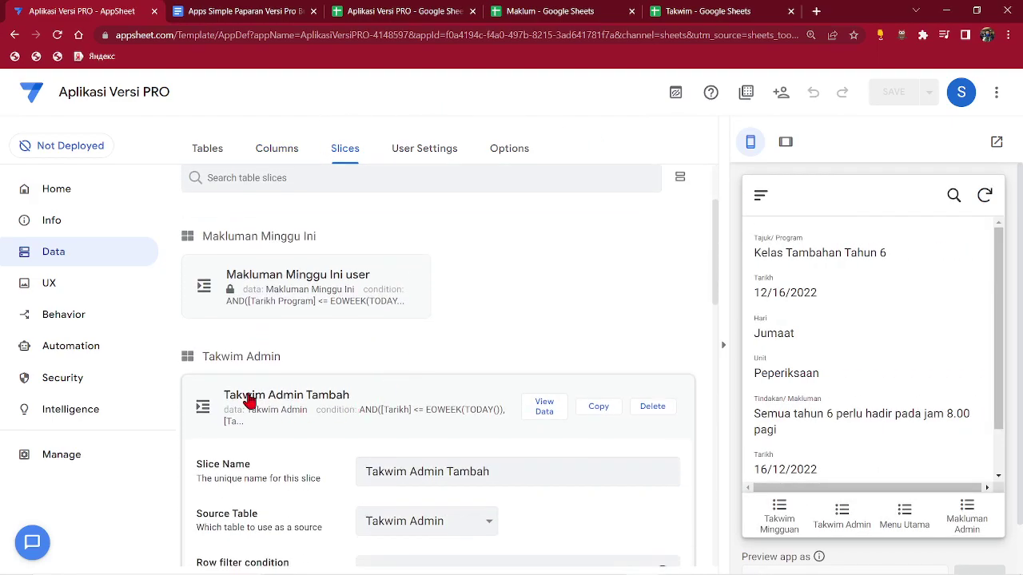
click(250, 401)
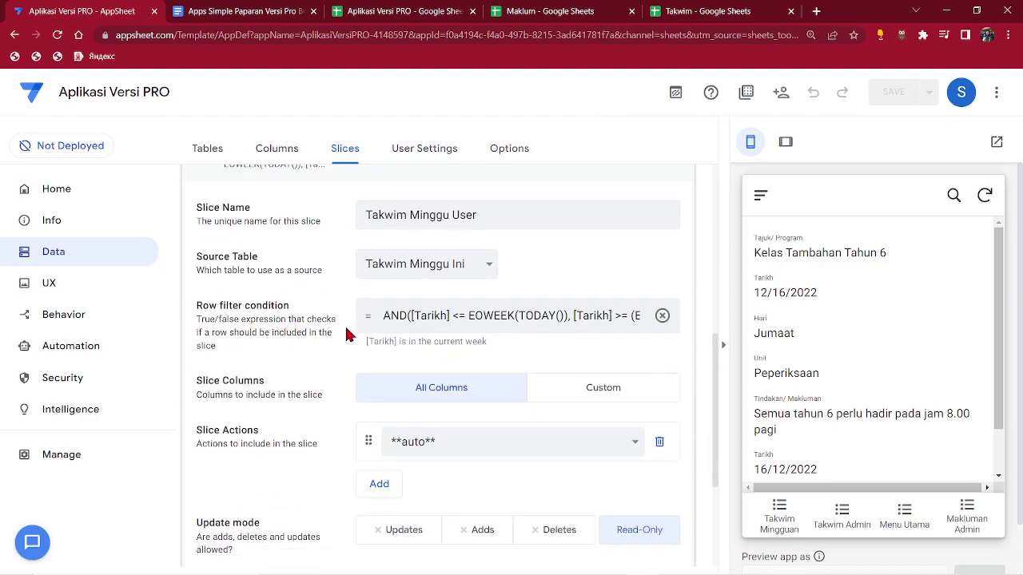
click(583, 367)
scroll(292, 392, down, 1)
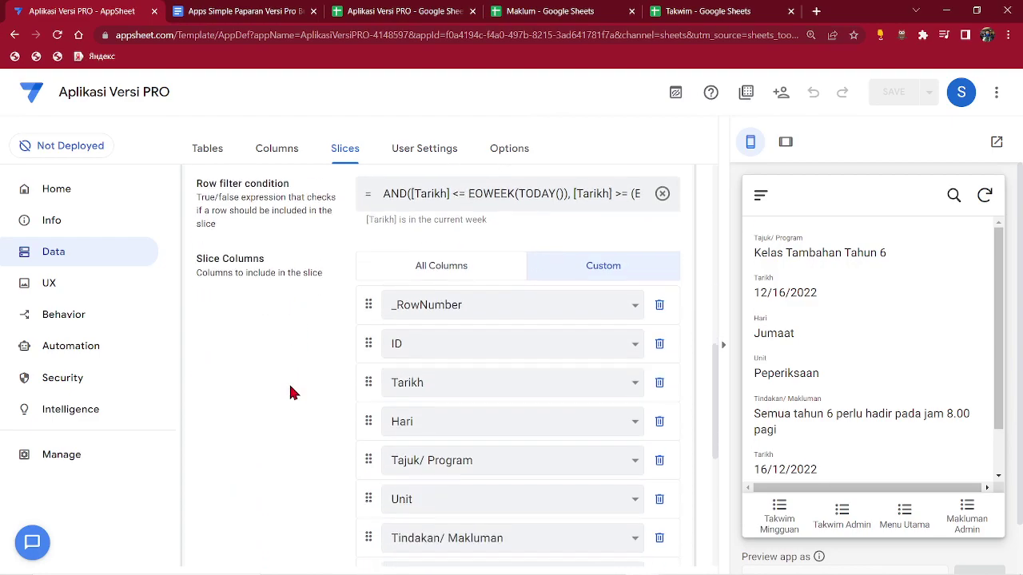
click(660, 354)
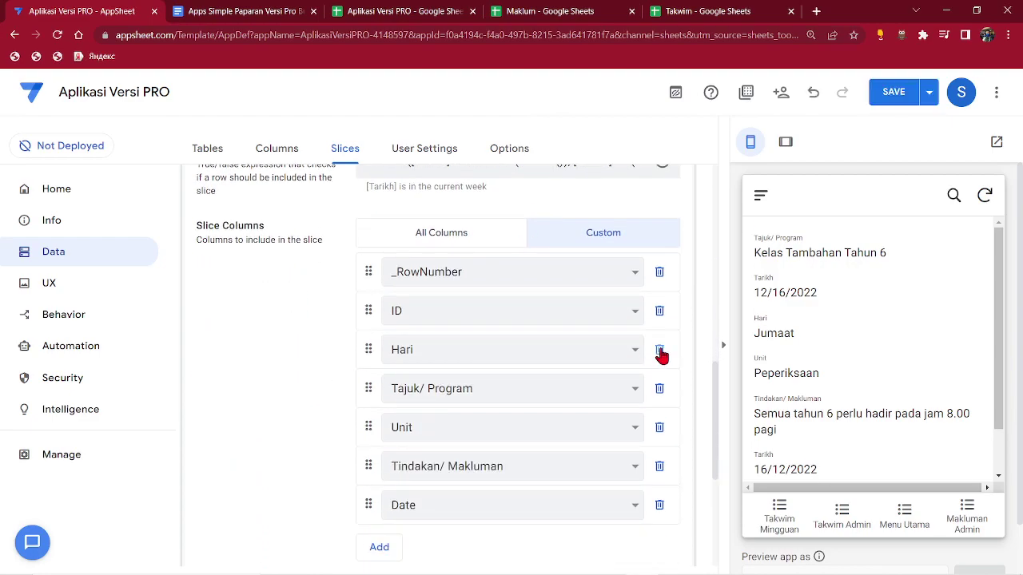
drag(364, 501, 367, 345)
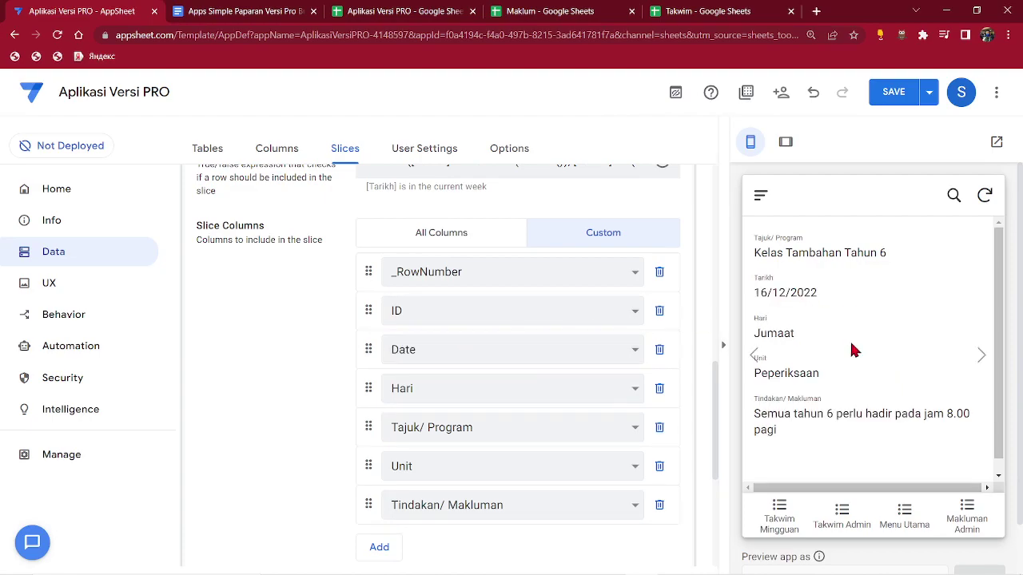
click(894, 94)
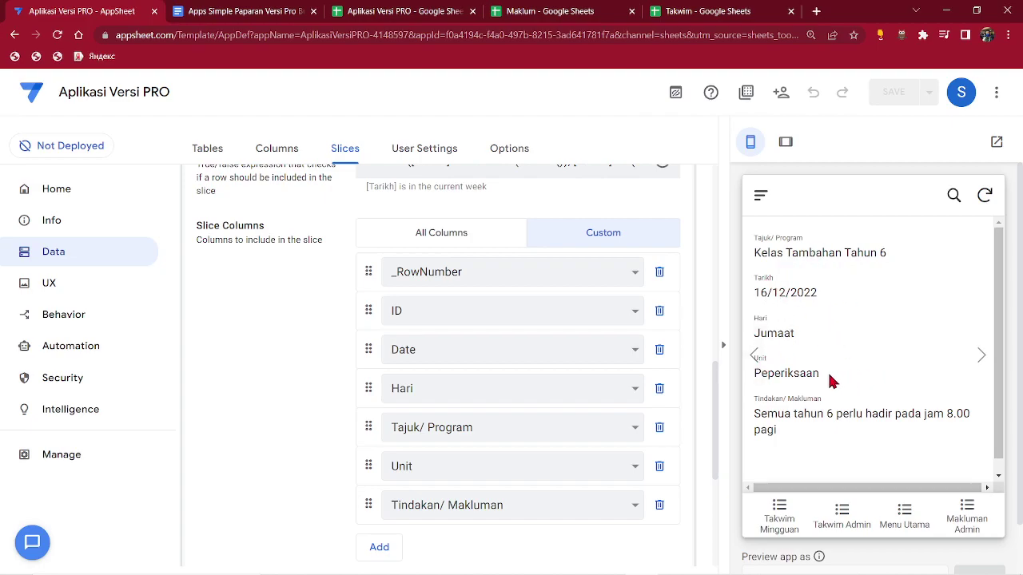
Step: Preview the Takwim Mingguan table and examine the fields on the 16/12/2022 row's detail page
click(777, 518)
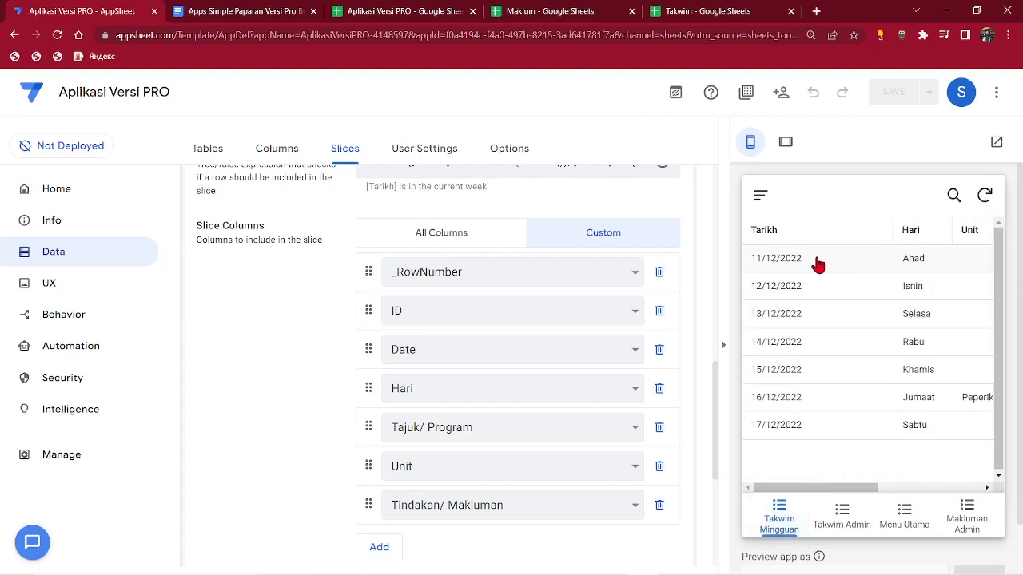
mouse_move(838, 489)
mouse_down()
mouse_move(964, 497)
mouse_move(807, 497)
mouse_move(846, 492)
mouse_up()
click(890, 397)
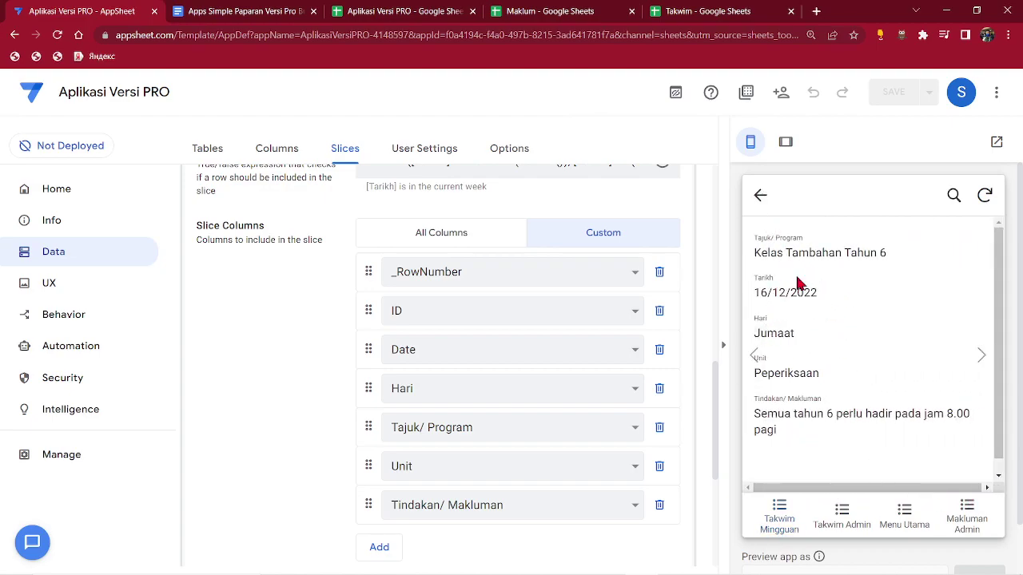
Step: In the Takwim Admin preview, enter Rilek2 as the Tajuk/ Program for 11/12/2022 and save the entry
click(956, 520)
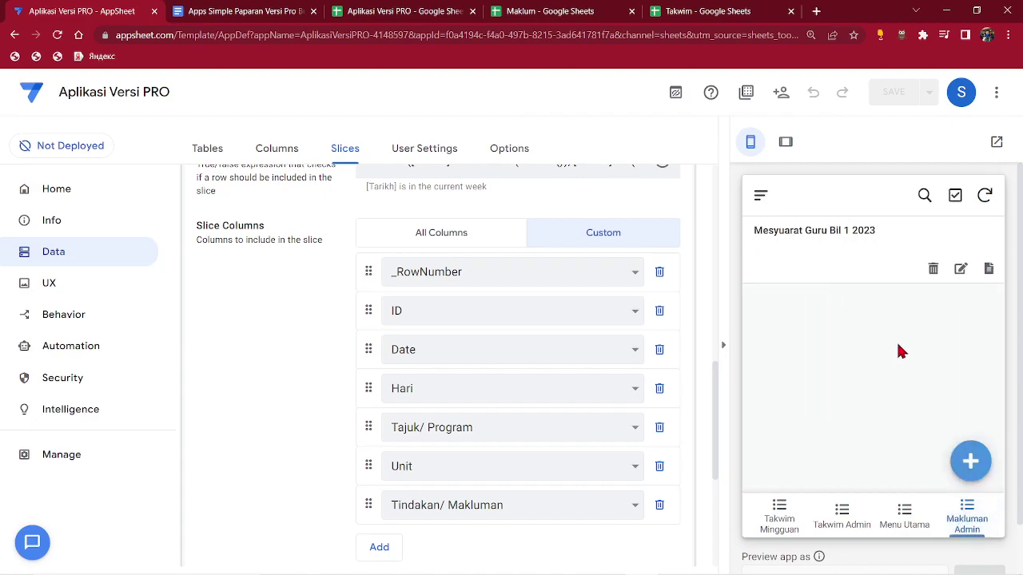
click(840, 519)
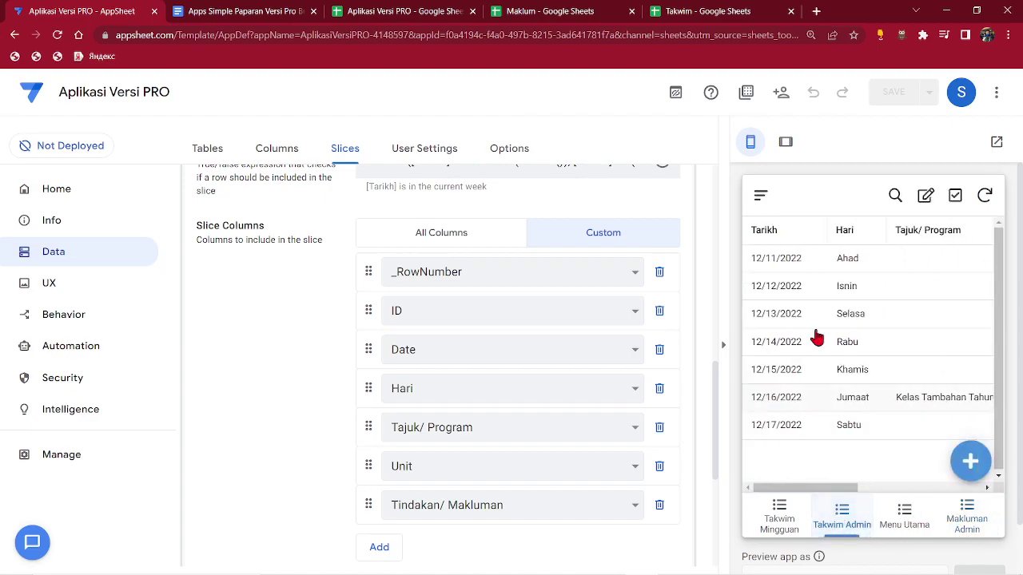
click(926, 197)
click(919, 256)
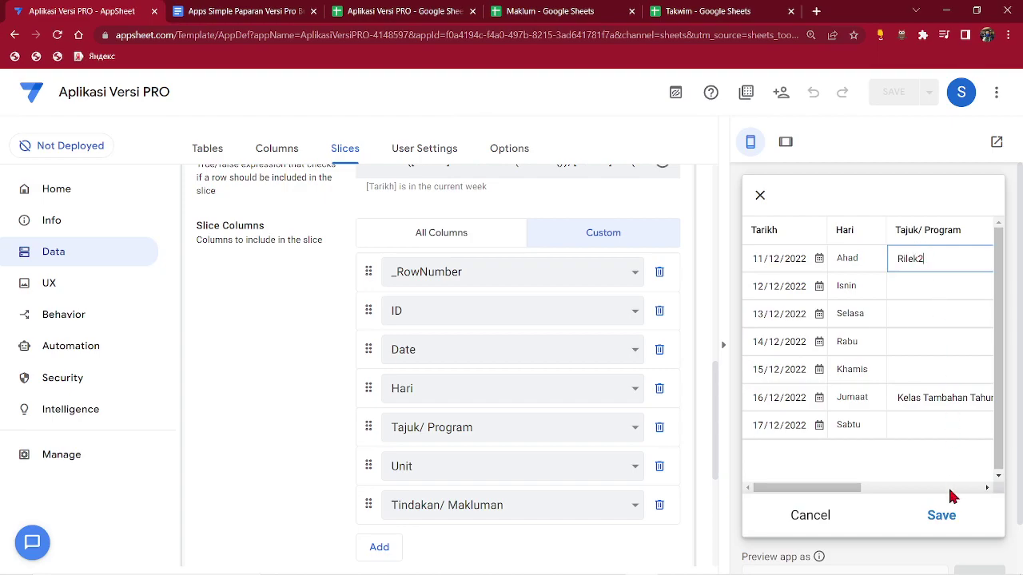
click(945, 516)
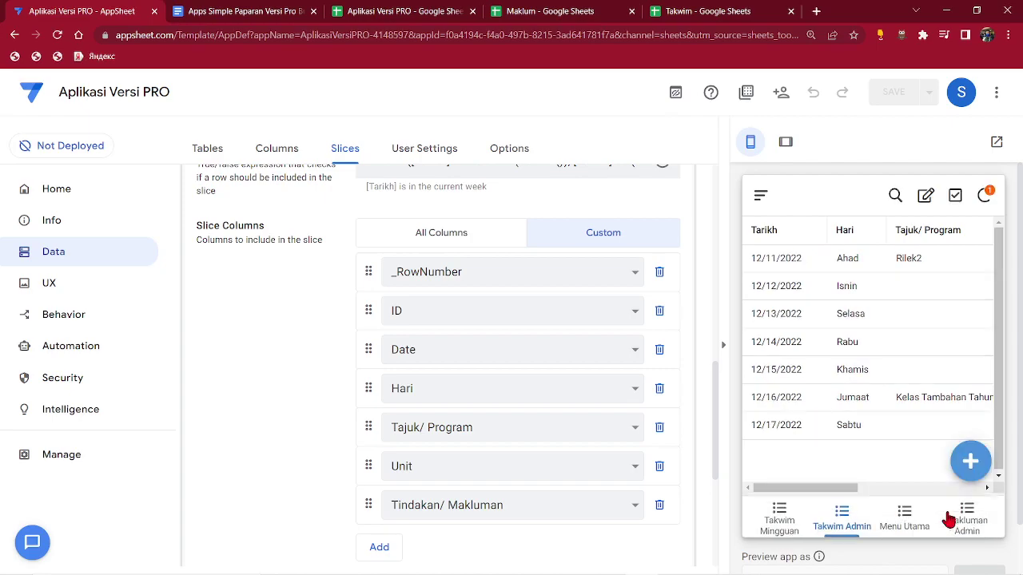
Step: Look for the new 11/12/2022 entry in the Takwim Mingguan preview, compare it with Takwim Admin, and sync the app
click(795, 518)
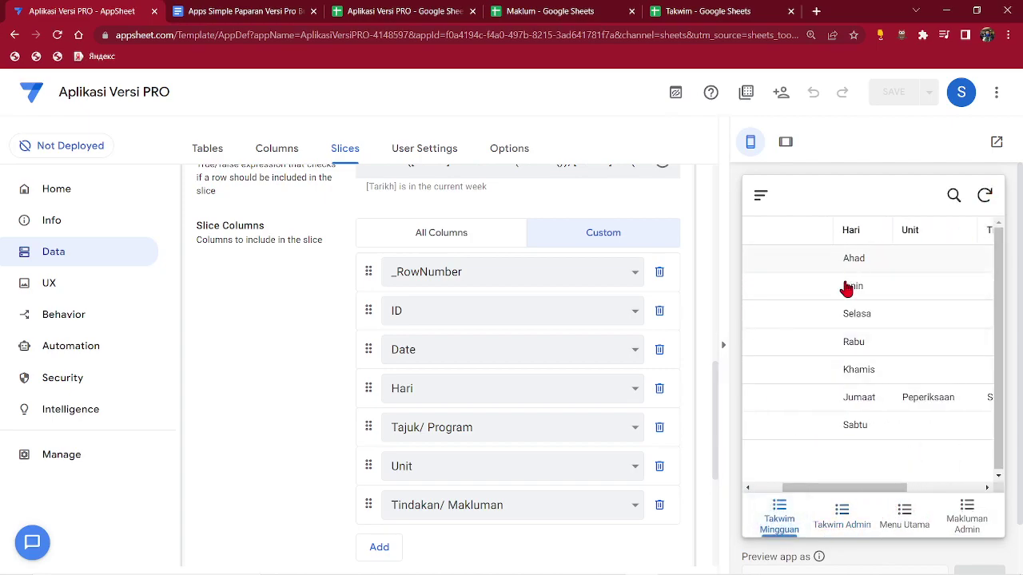
drag(874, 496, 915, 485)
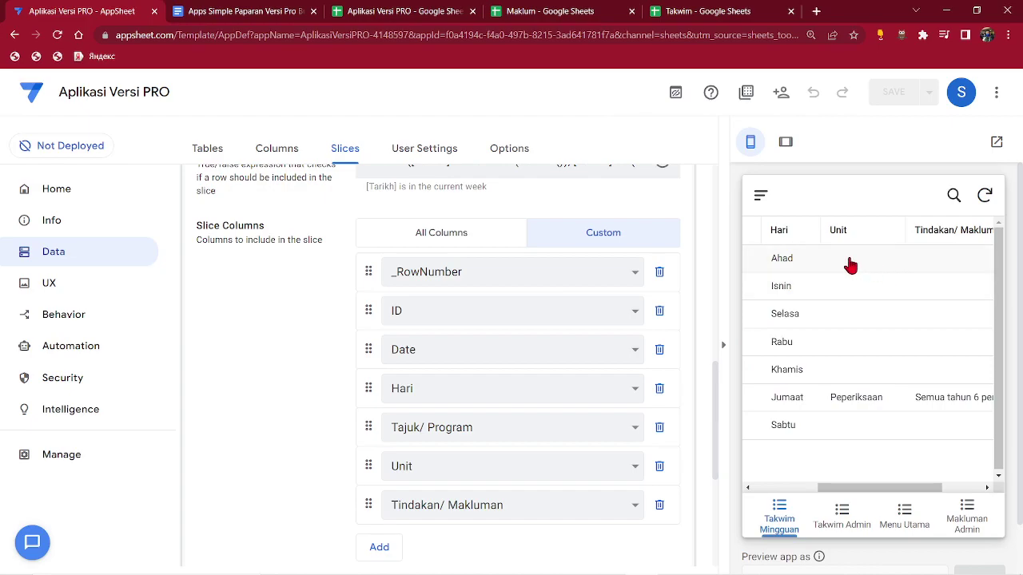
click(840, 515)
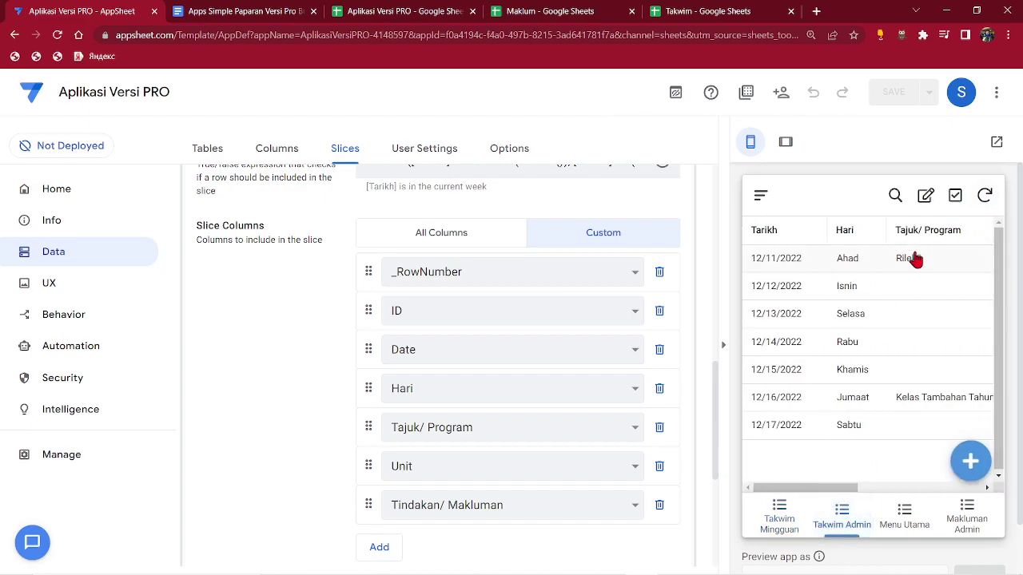
click(780, 524)
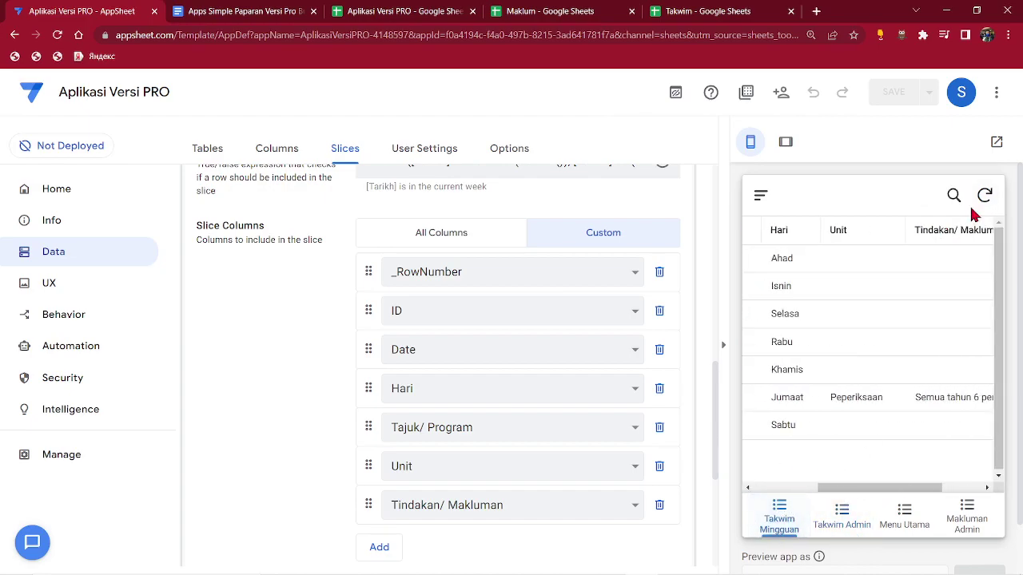
click(985, 195)
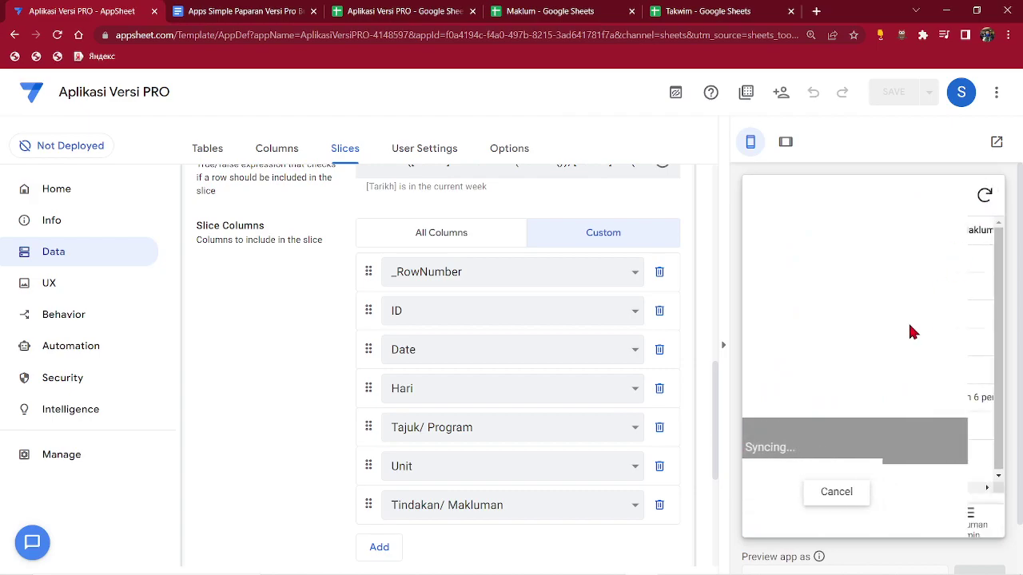
drag(892, 491, 788, 487)
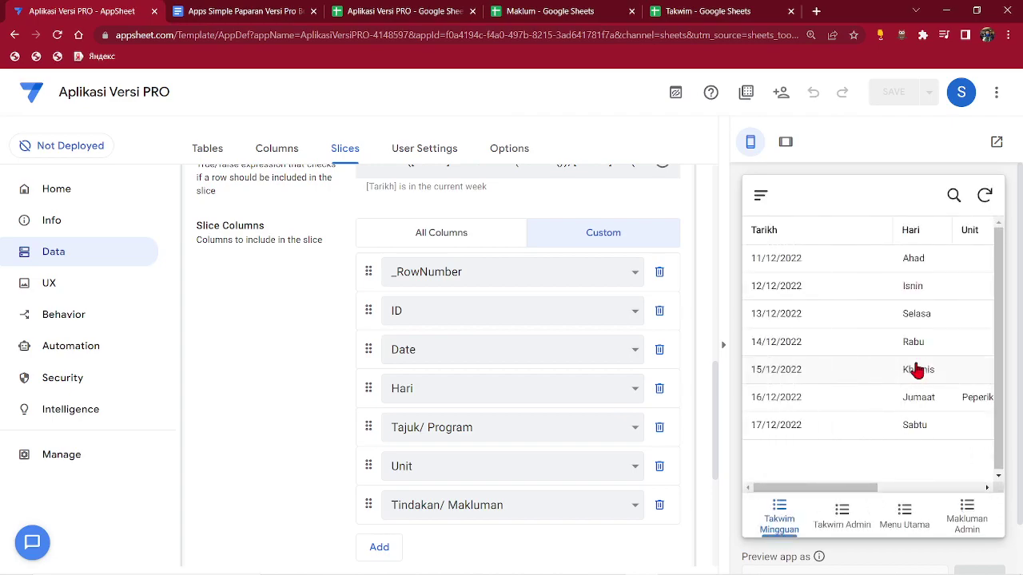
Step: Recheck the 11/12/2022 entry in the Takwim Admin and Takwim Mingguan previews, sync again, and reload the app editor page
click(842, 516)
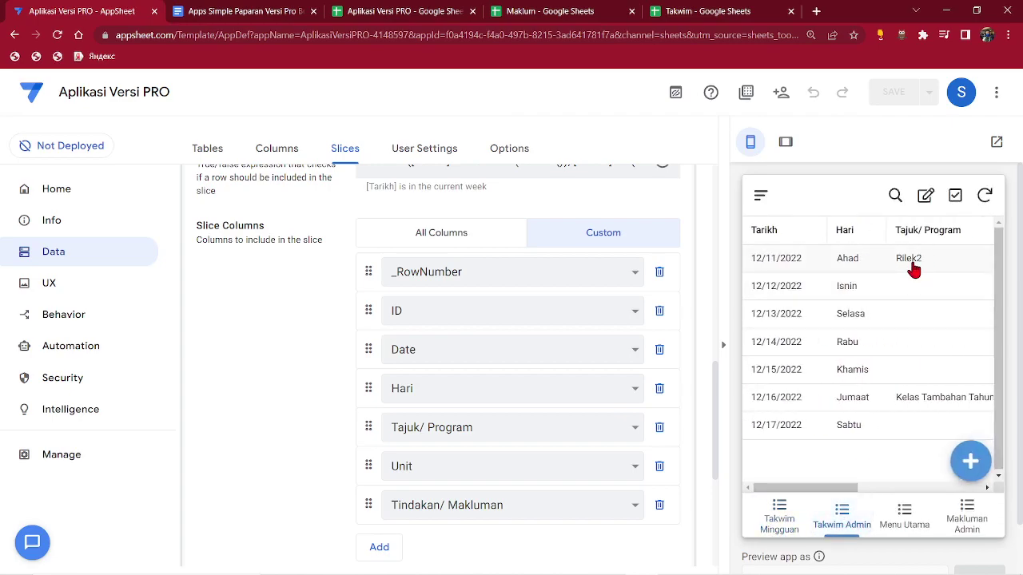
click(781, 523)
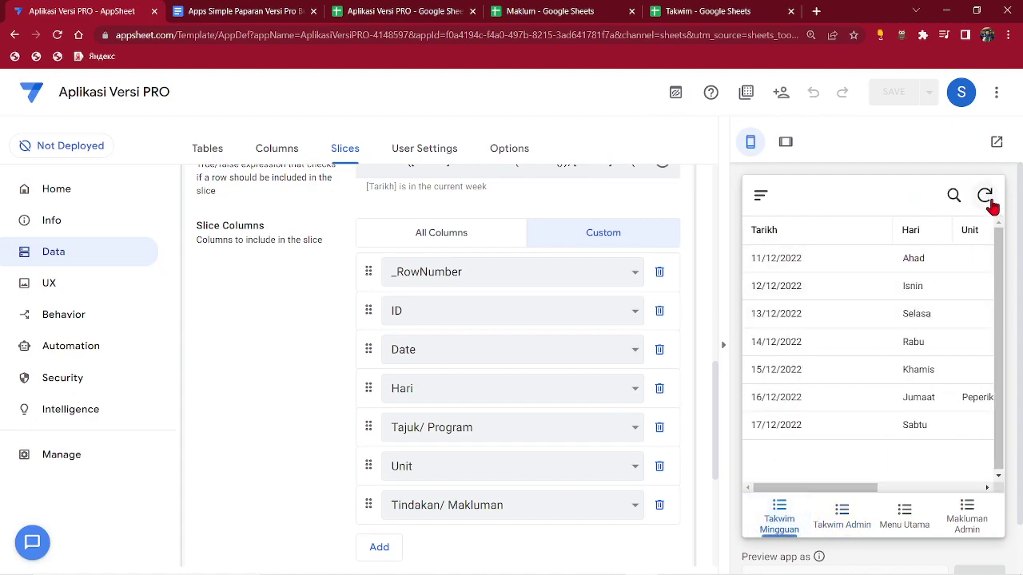
click(986, 198)
click(60, 37)
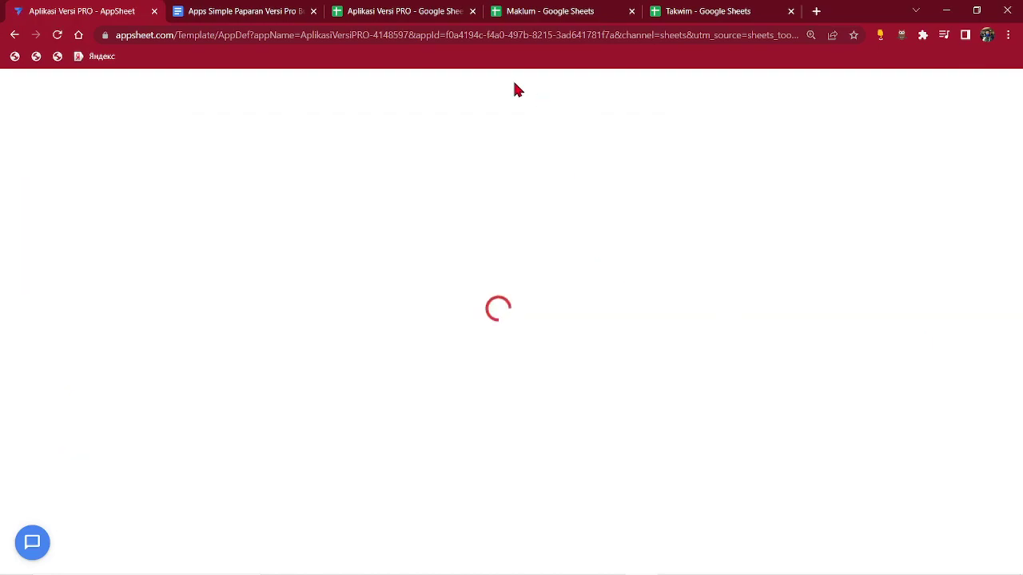
Step: Check the 11/12/2022 row in the Takwim spreadsheet's Takwim Admin and Takwim Minggu Ini sheets, and return to the AppSheet editor
click(708, 9)
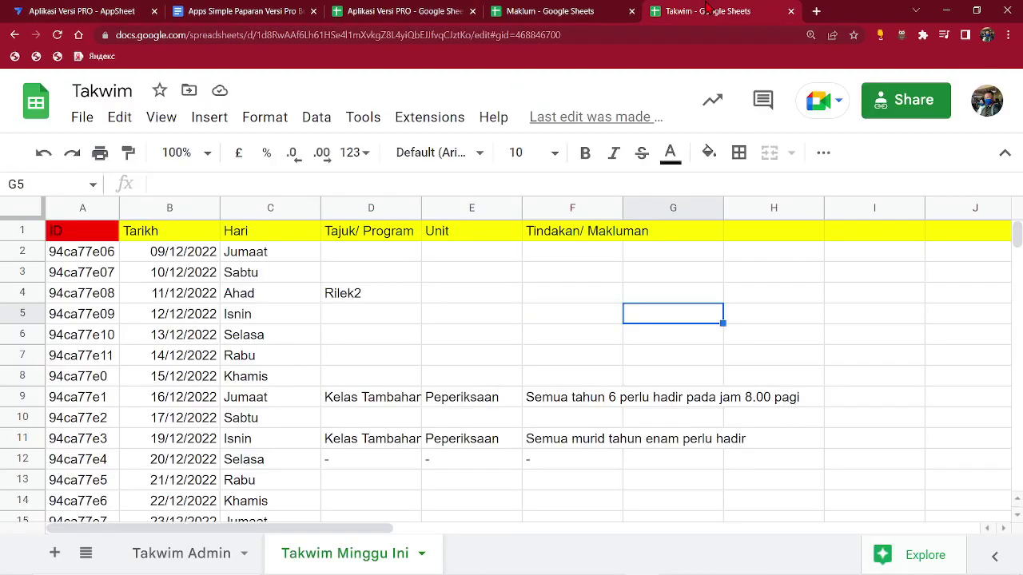
click(174, 553)
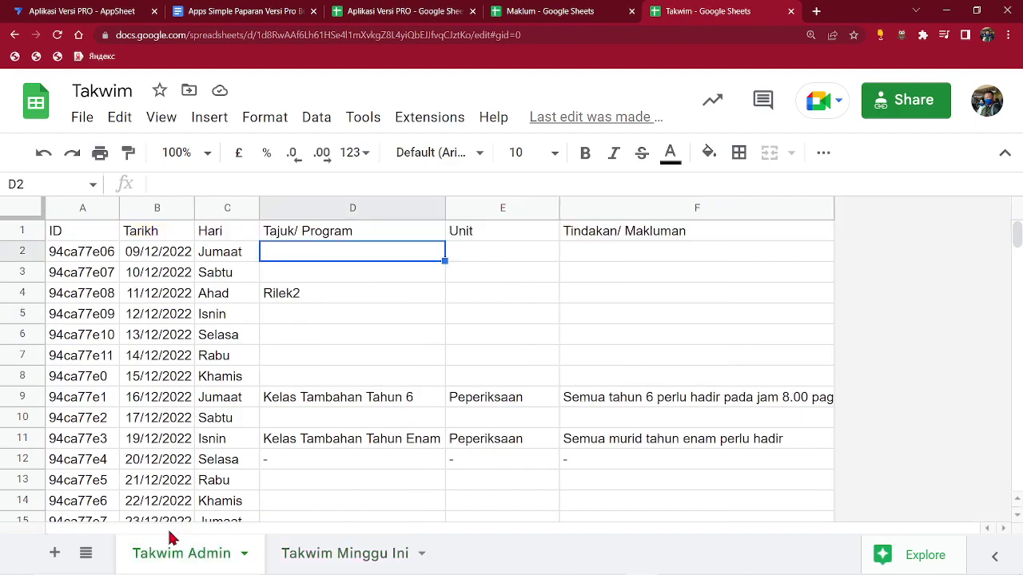
click(311, 304)
click(314, 552)
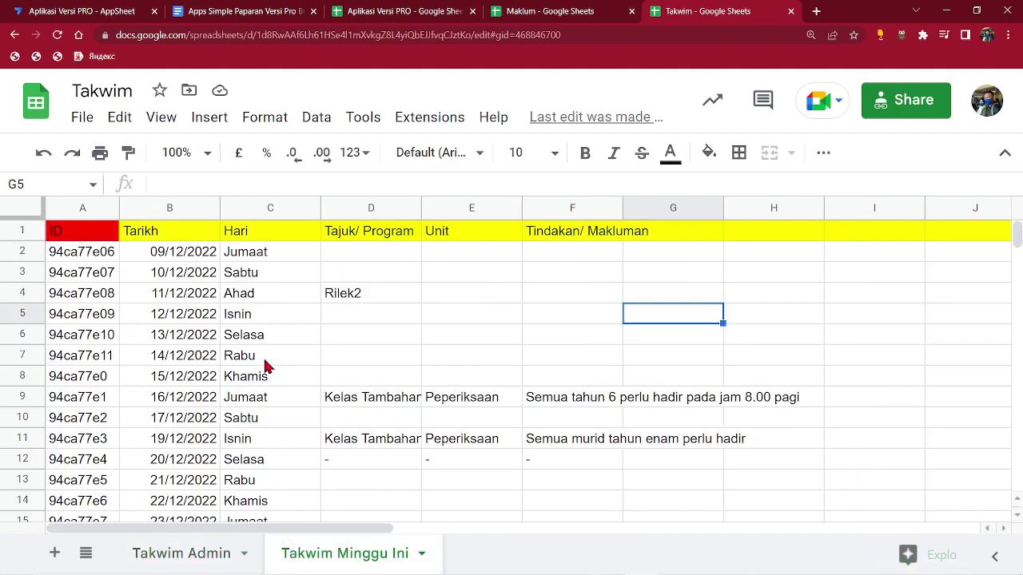
click(369, 295)
click(450, 299)
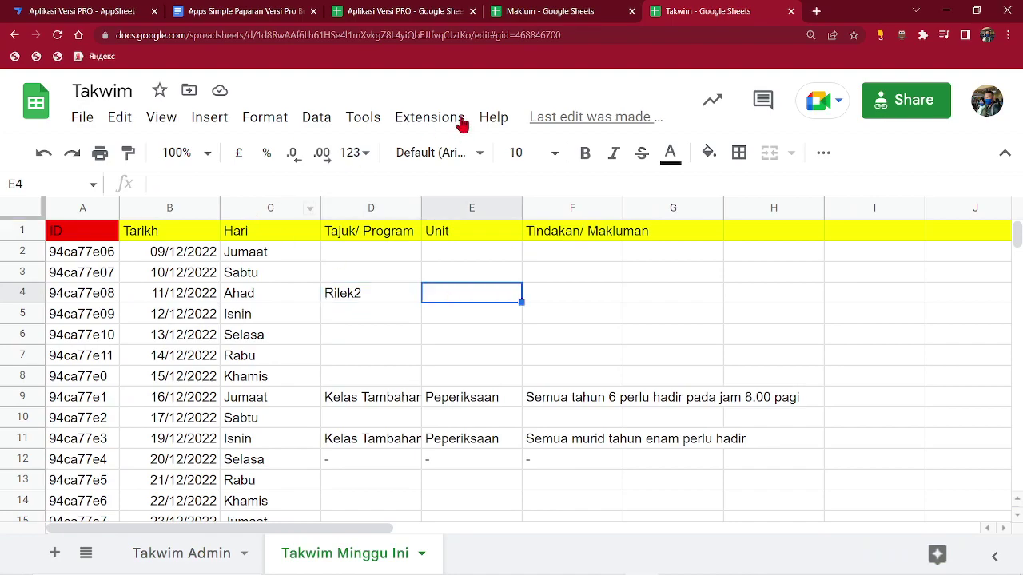
click(118, 8)
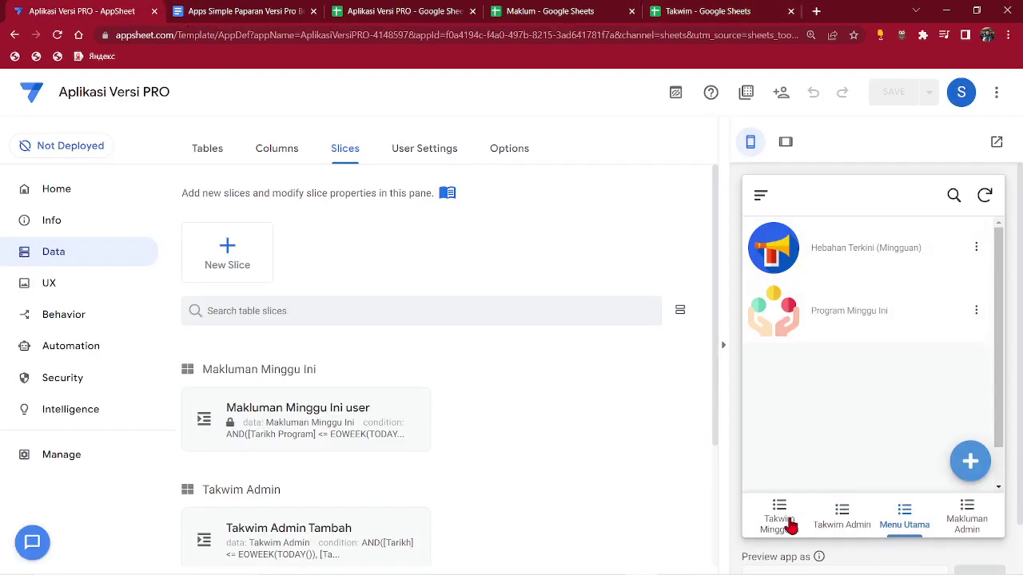
Step: Compare the Takwim Mingguan and Takwim Admin previews for the 11/12/2022 entry and sync the app
click(784, 521)
drag(822, 487, 787, 479)
click(840, 517)
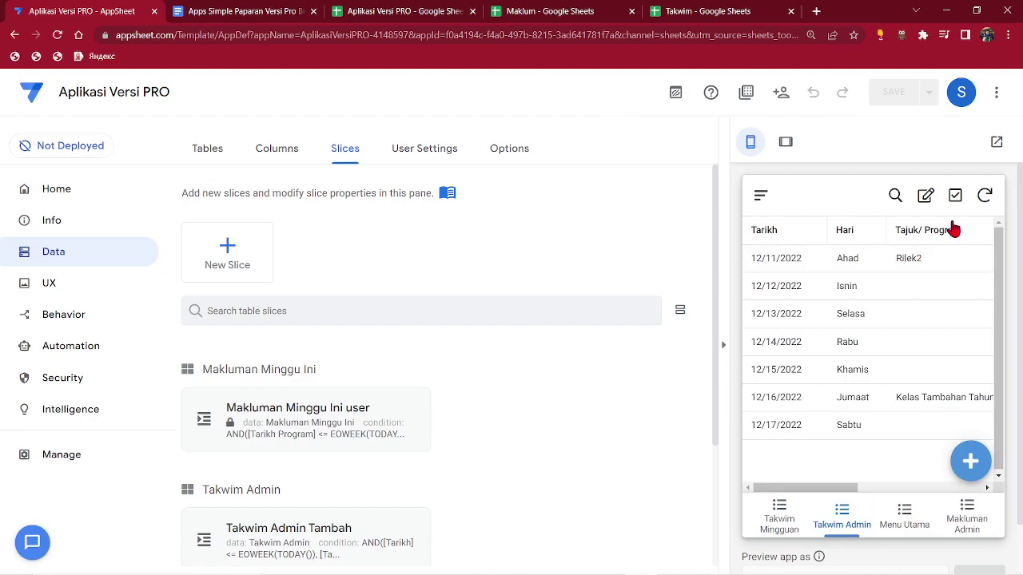
click(984, 198)
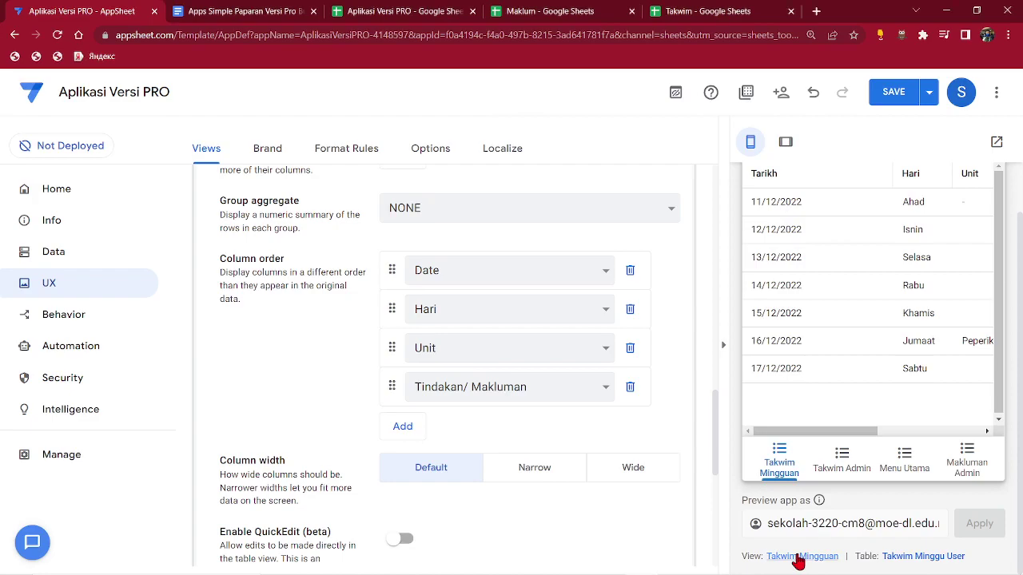
Step: Add Tajuk/ Program to the Takwim Mingguan view's column order between Hari and Unit, and save the app
click(83, 257)
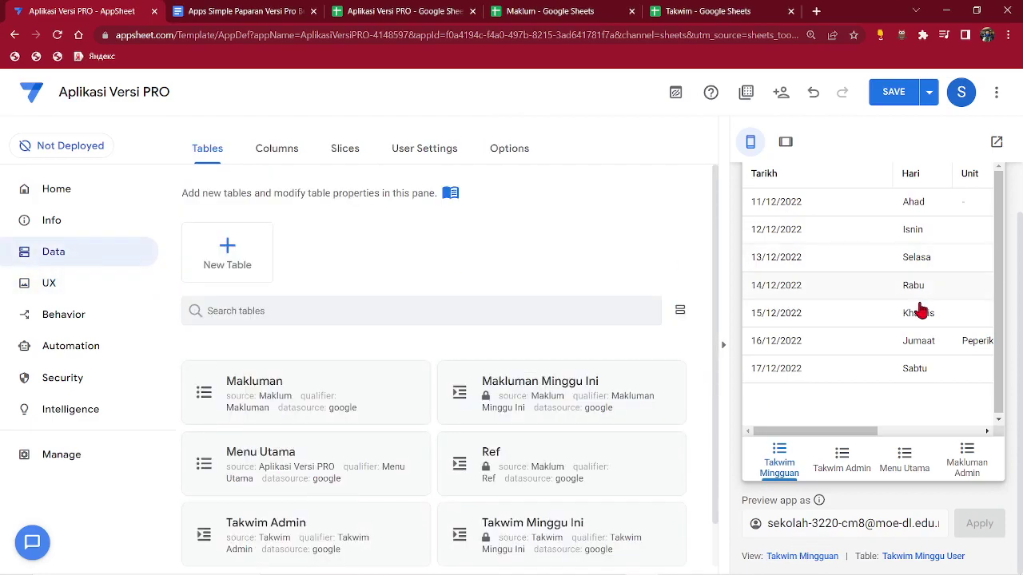
click(790, 556)
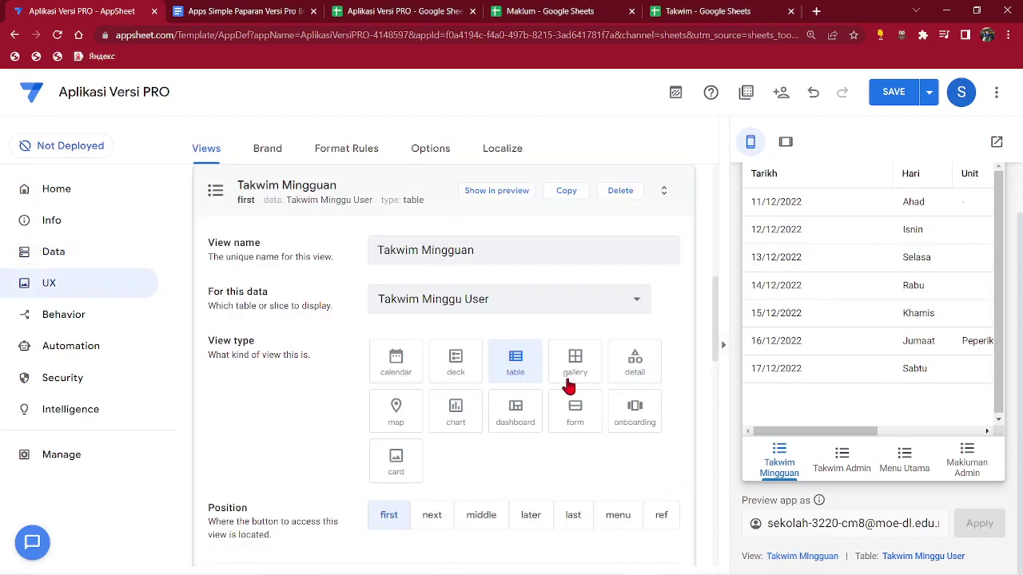
scroll(321, 370, down, 5)
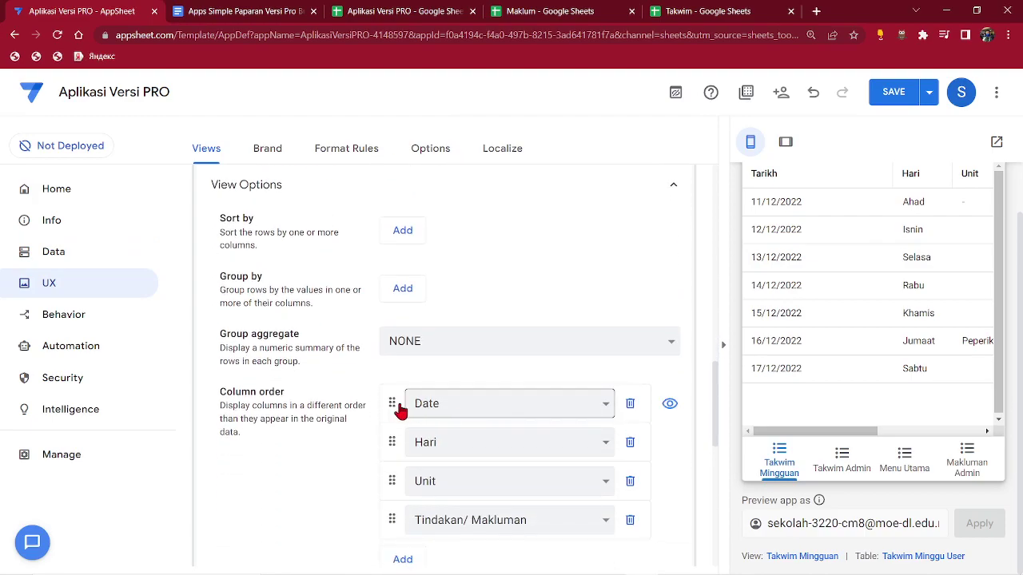
scroll(379, 429, down, 2)
click(402, 426)
click(464, 426)
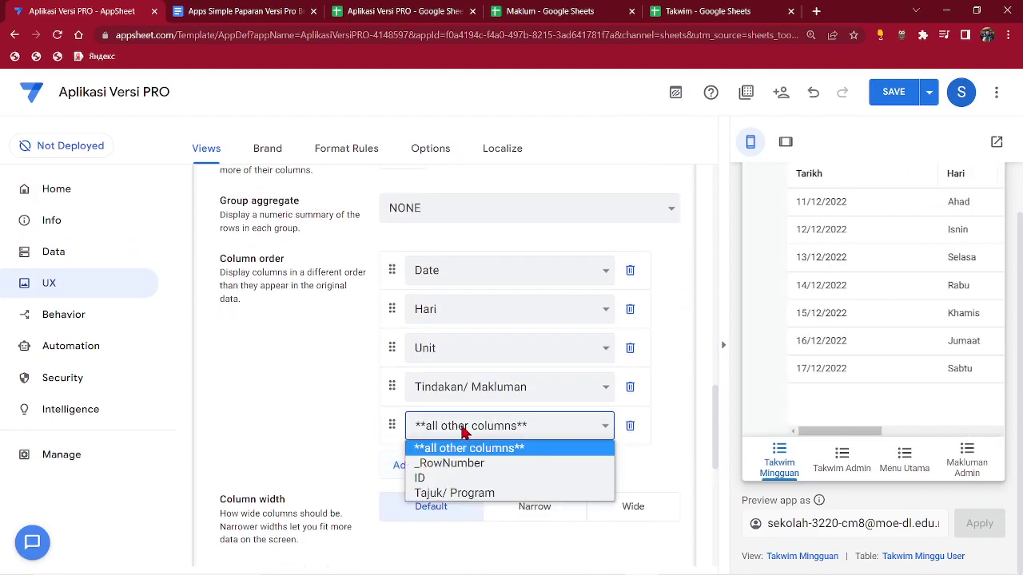
click(463, 492)
drag(392, 426, 398, 345)
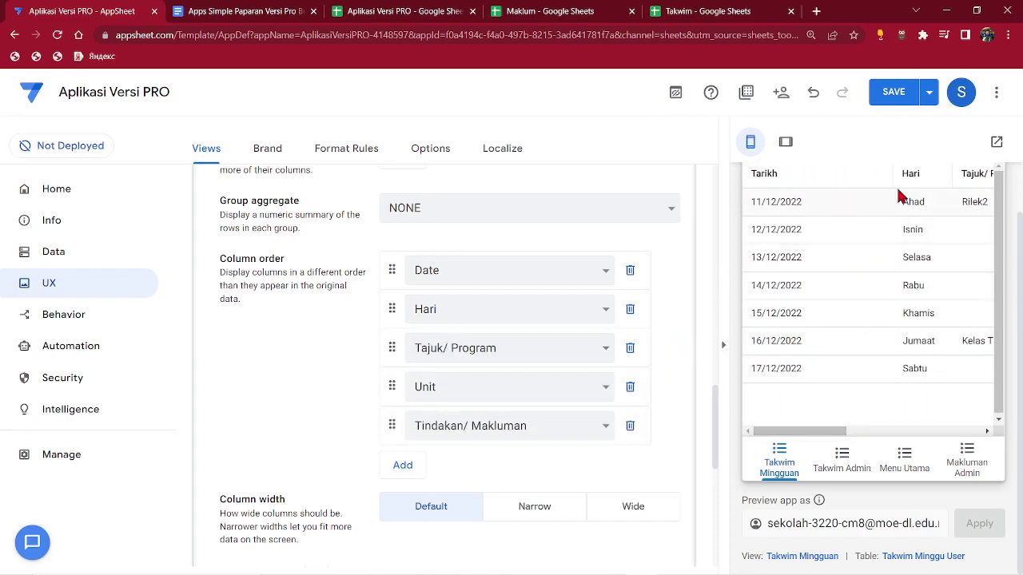
click(893, 92)
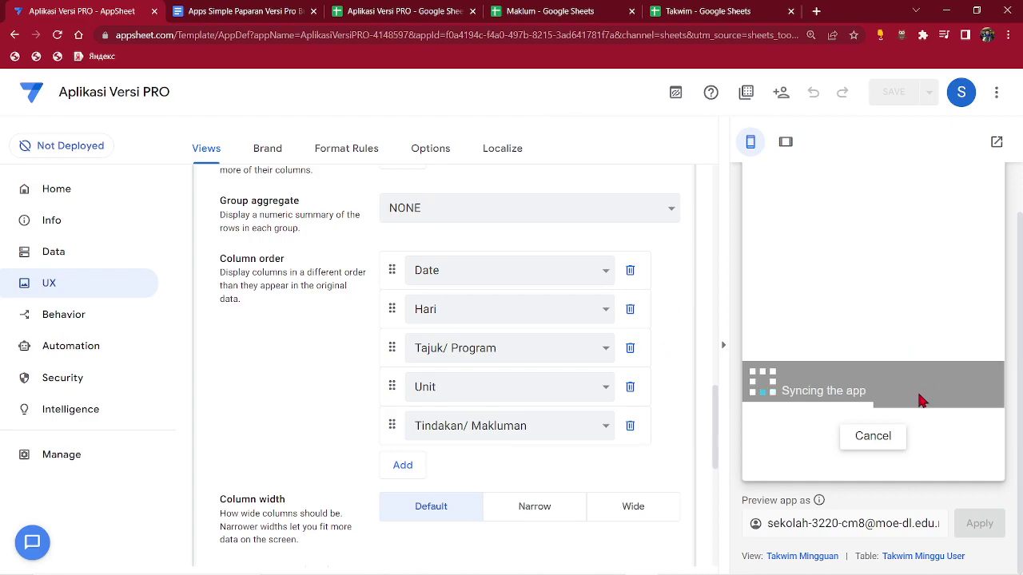
Step: Examine the Takwim Admin preview and its view options, including the column width and QuickEdit settings
click(843, 460)
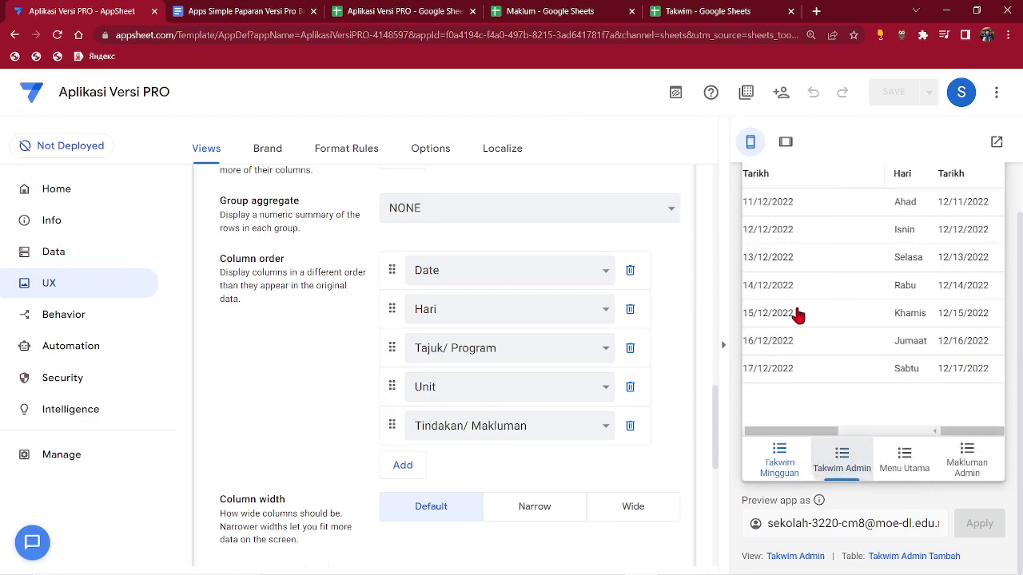
drag(831, 436, 964, 434)
click(827, 456)
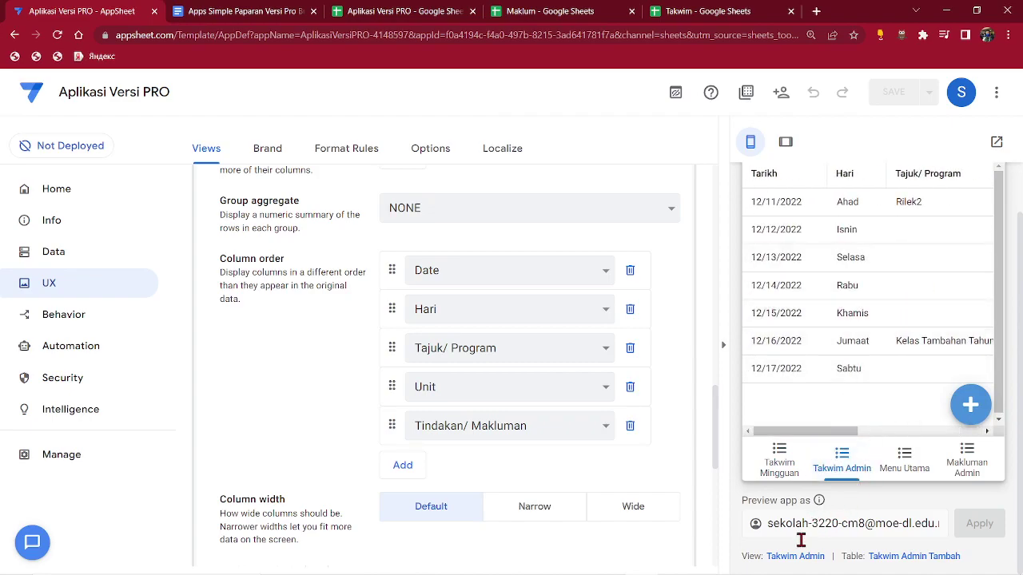
click(787, 557)
scroll(608, 411, down, 4)
scroll(509, 376, down, 7)
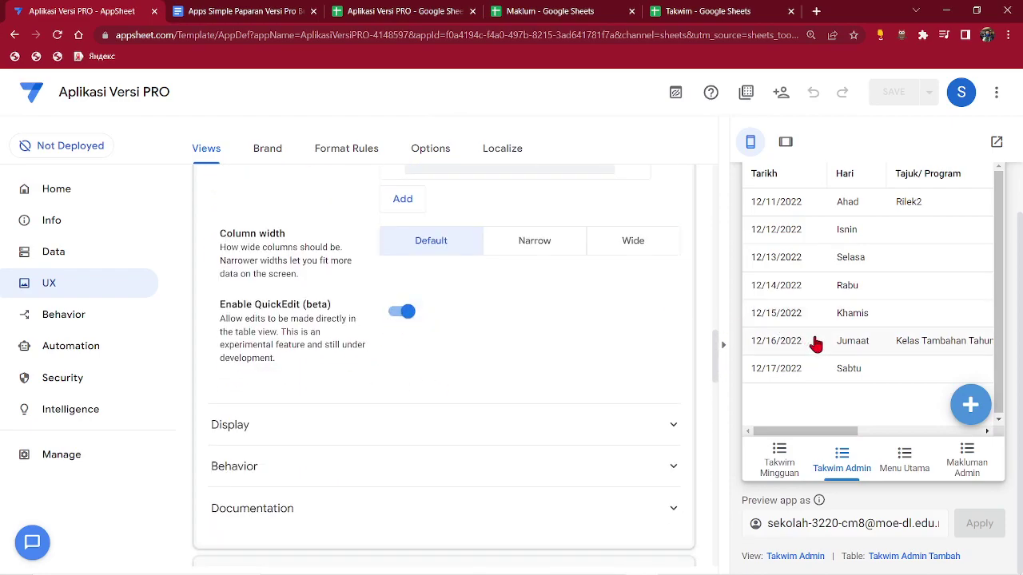
Step: Quick-edit the Takwim Admin preview to enter test aje as the Tajuk/ Program for 12/12/2022, save the entry and sync
click(842, 457)
click(925, 195)
click(919, 284)
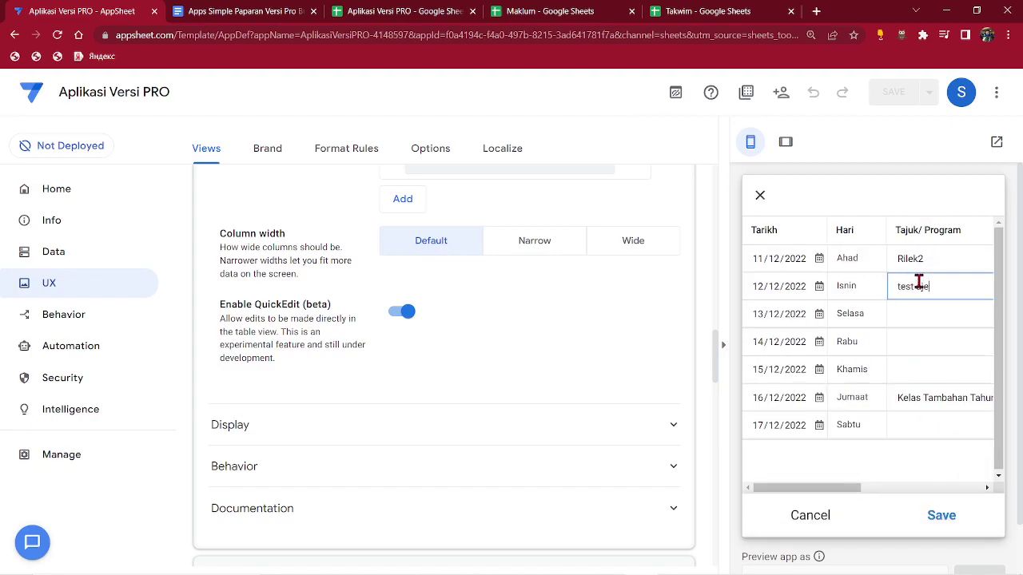
click(942, 517)
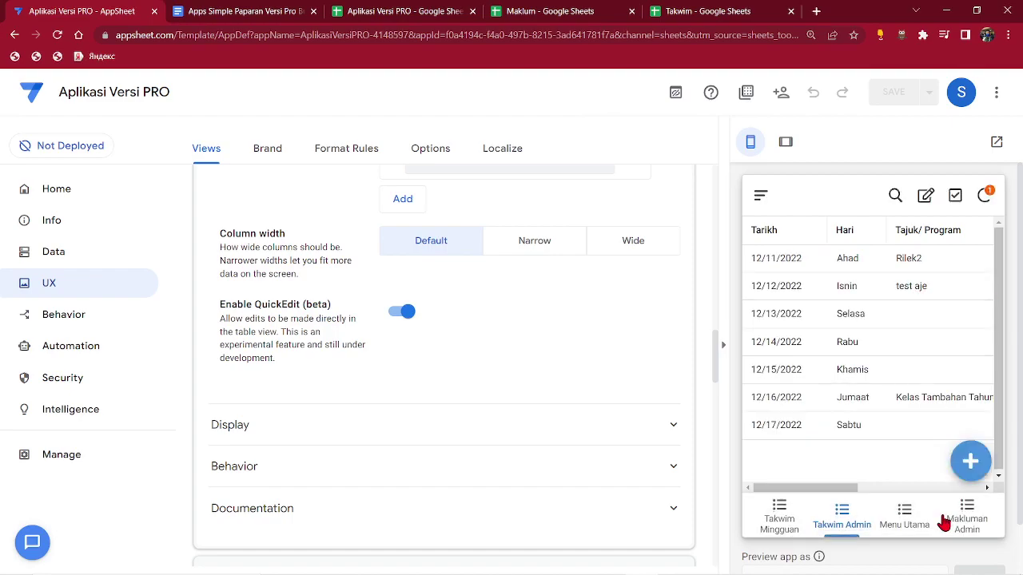
click(991, 211)
Step: Check the 12/12/2022 entry in the Takwim Mingguan preview and review that view's column order
click(784, 520)
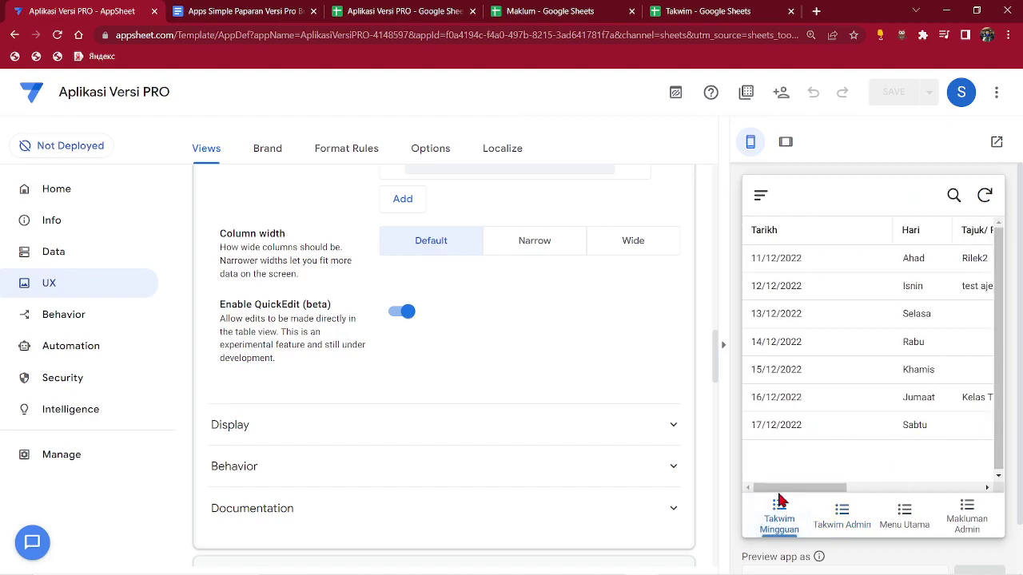
drag(831, 491, 850, 486)
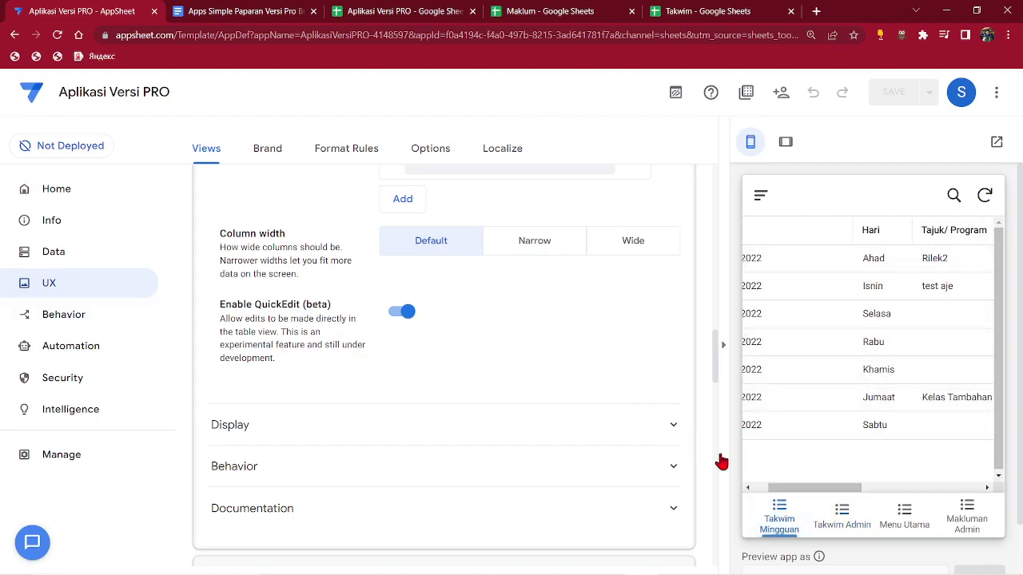
scroll(792, 555, down, 1)
click(800, 559)
scroll(376, 192, down, 6)
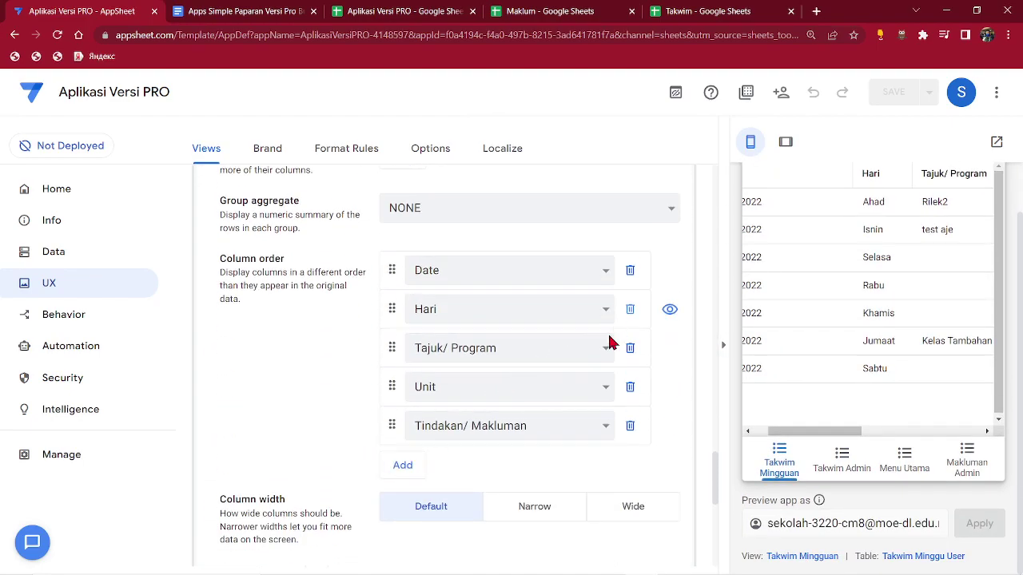
drag(849, 427, 779, 440)
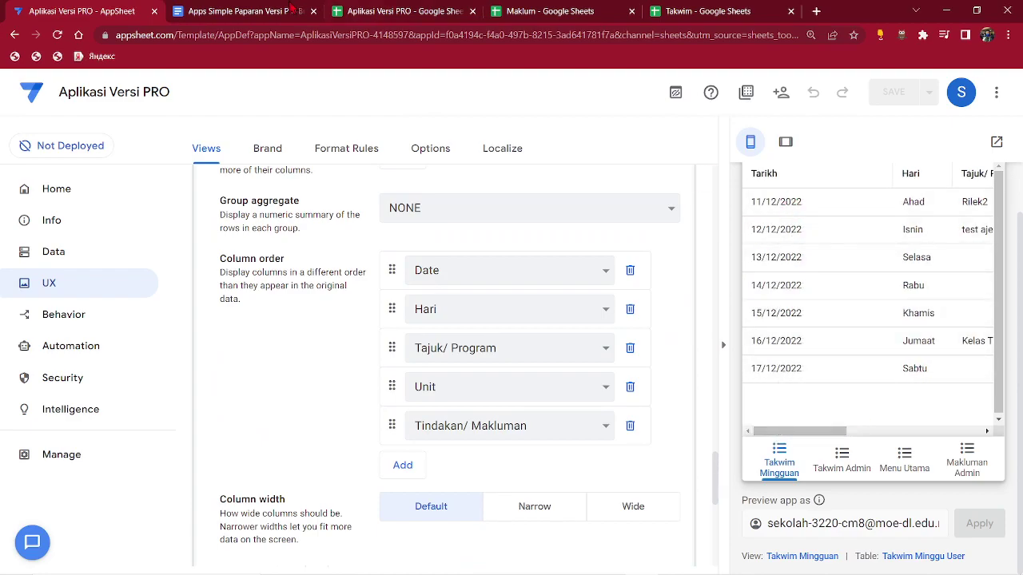
Step: Switch to the Apps Simple Paparan Versi Pro Builder Apps document in Google Docs and go to row 4, the Album sheet item
click(241, 10)
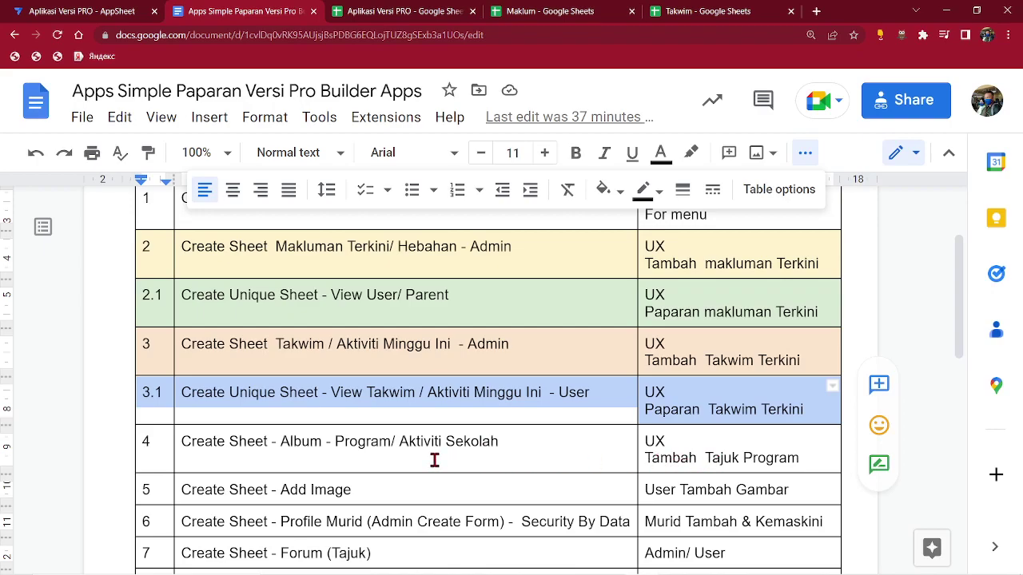
click(528, 446)
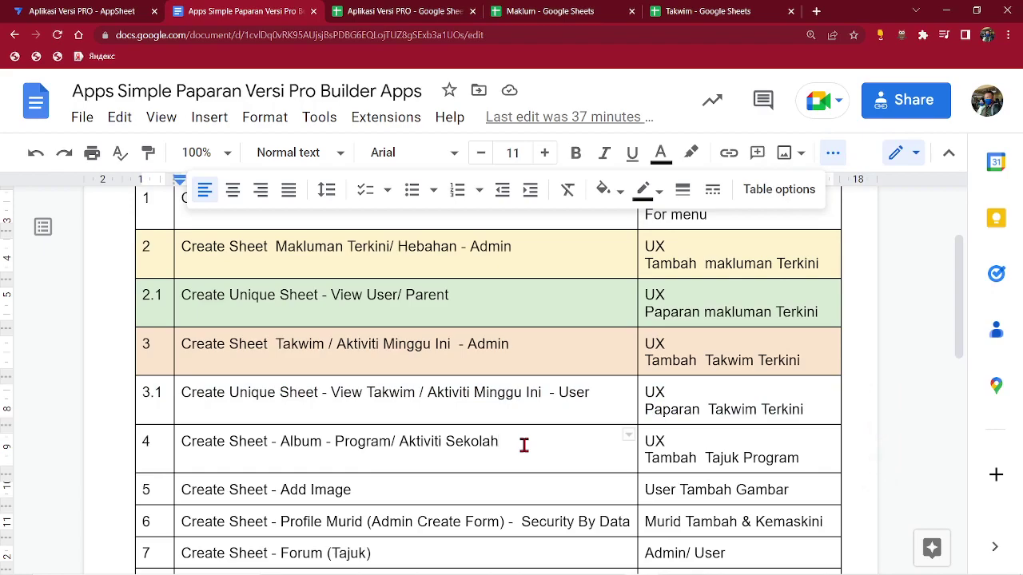